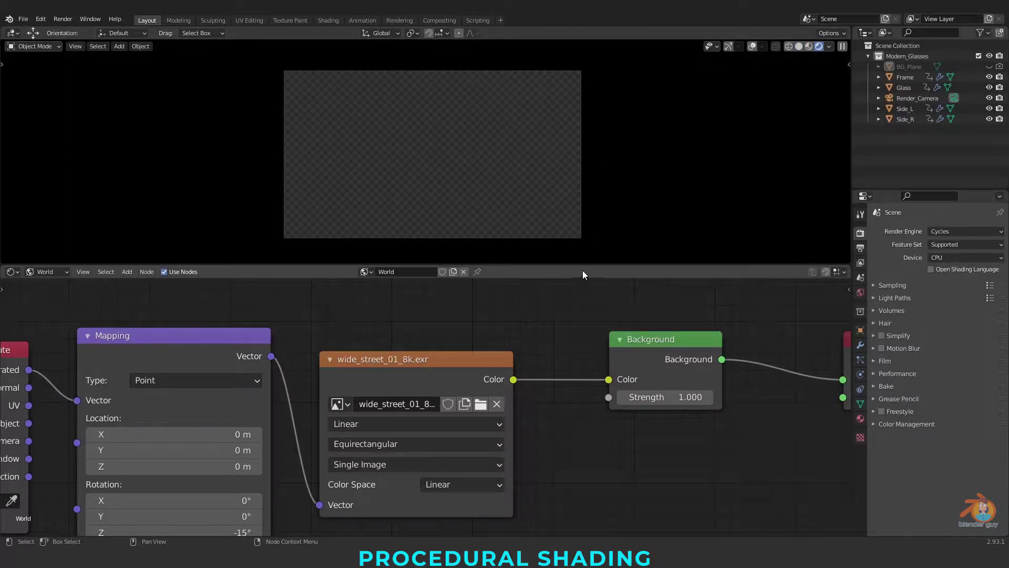
Enlarge the 3D viewport over the node editor and frame the whole pair of glasses in the camera view.
left_click_drag(585, 264, 585, 388)
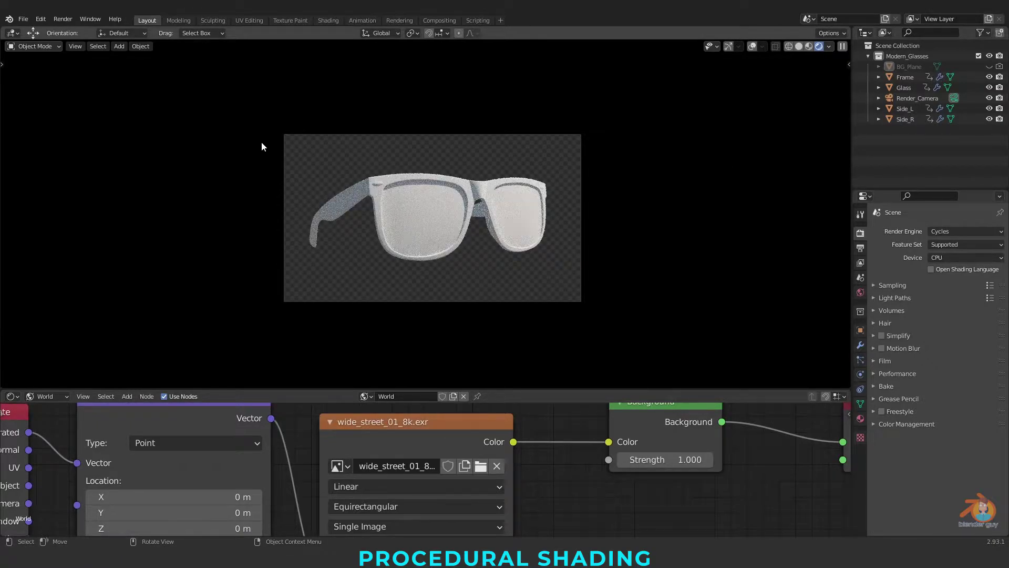
scroll(256, 150, "up", 5)
scroll(525, 195, "down", 3)
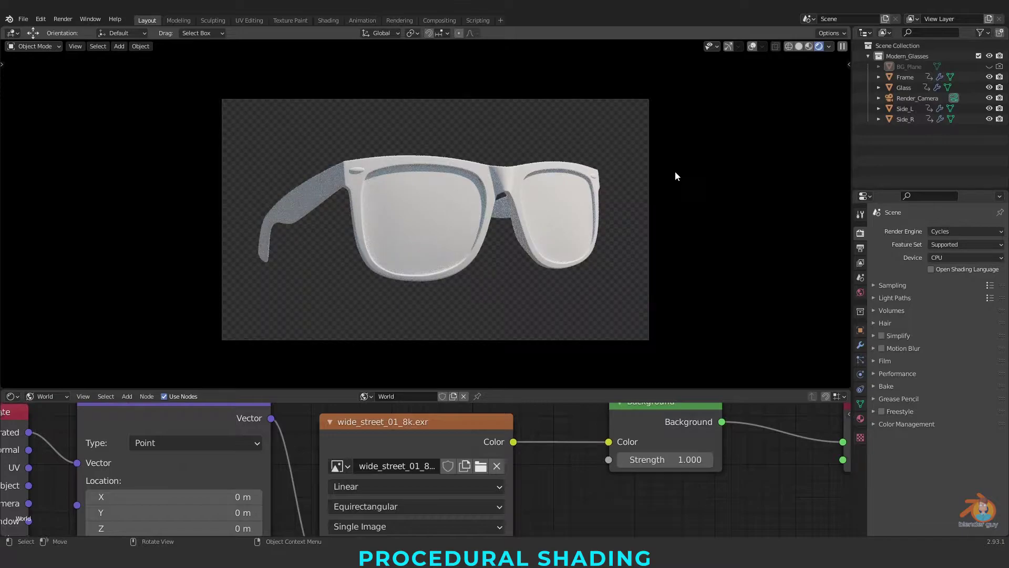
Turn off the transparent film background, inspect the glasses against the street environment from several angles, and return to the camera view.
left_click(883, 362)
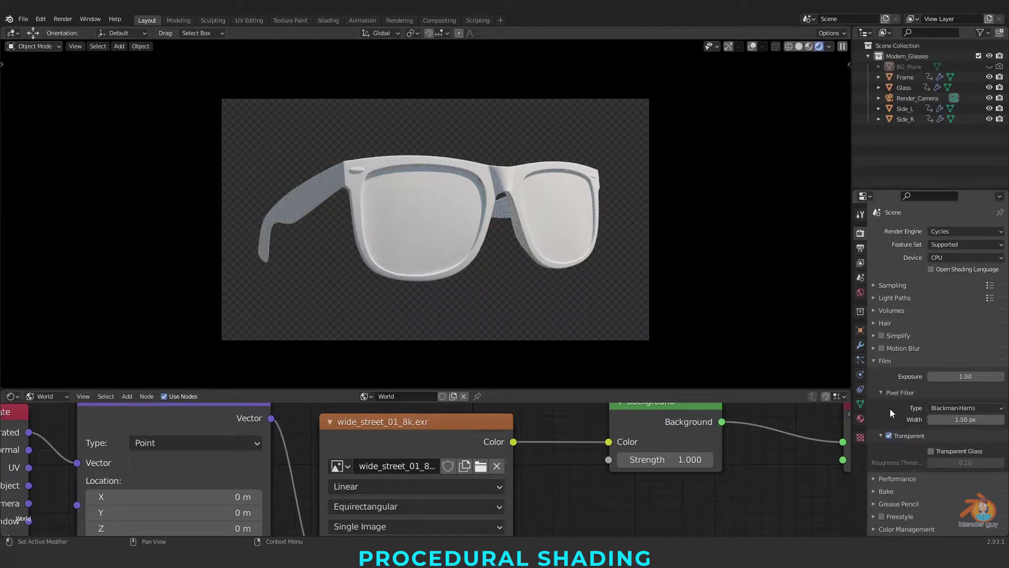
left_click(889, 435)
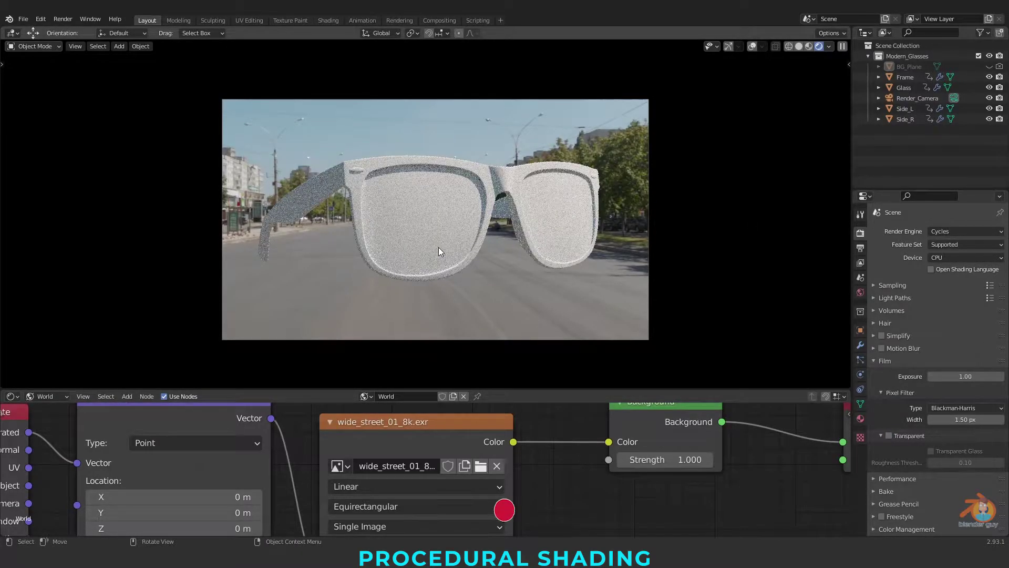
scroll(439, 247, "down", 2)
middle_click_drag(436, 230, 570, 195)
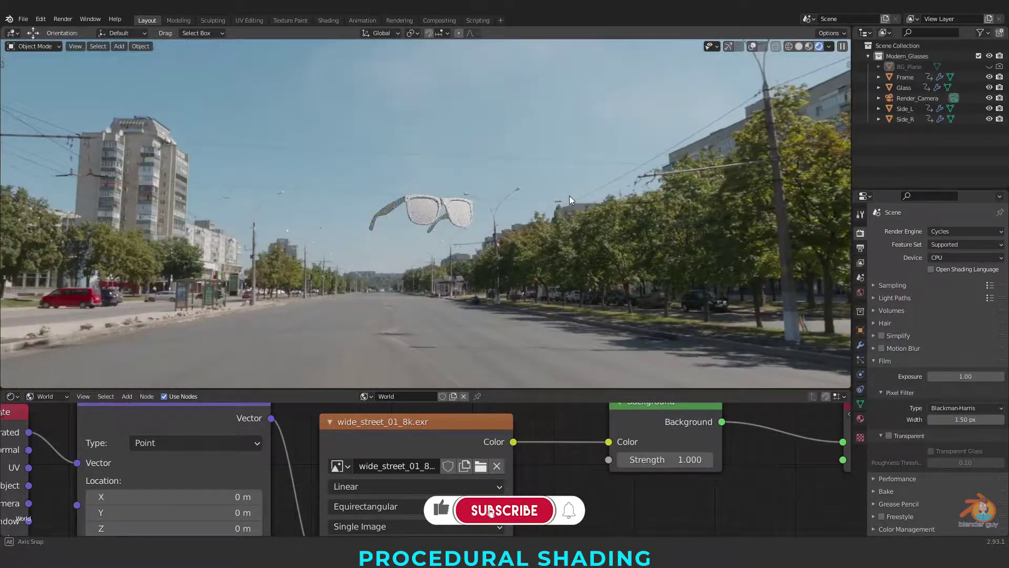
scroll(456, 194, "up", 4)
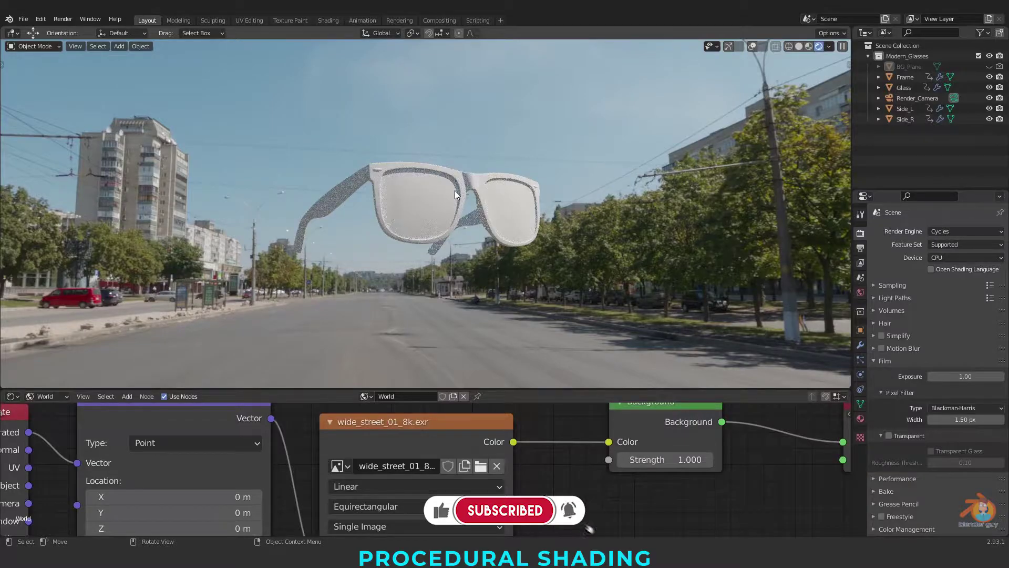
middle_click_drag(455, 191, 506, 207)
scroll(506, 206, "up", 4)
scroll(507, 206, "down", 3)
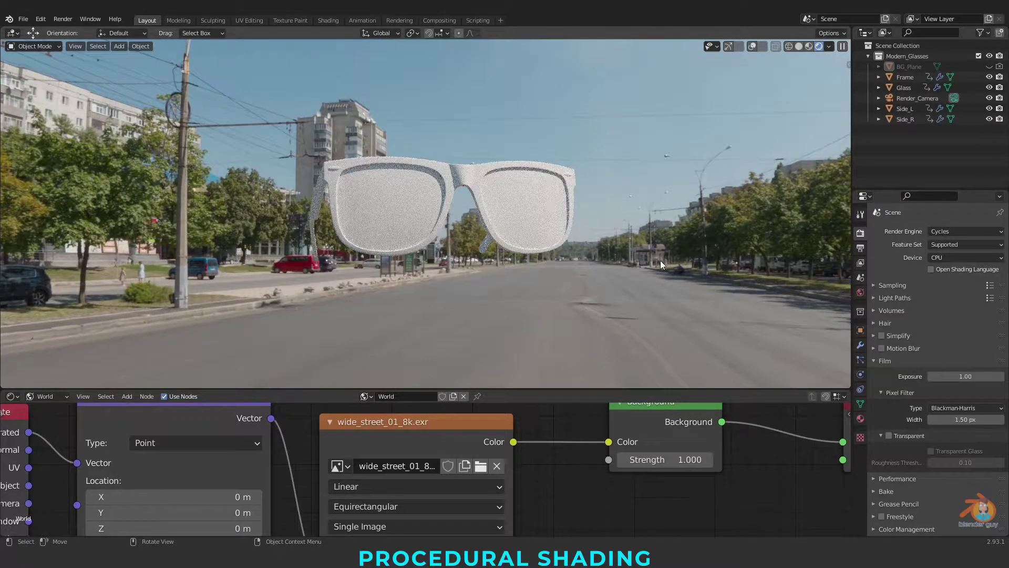
middle_click_drag(507, 242, 449, 244)
key("KP_0")
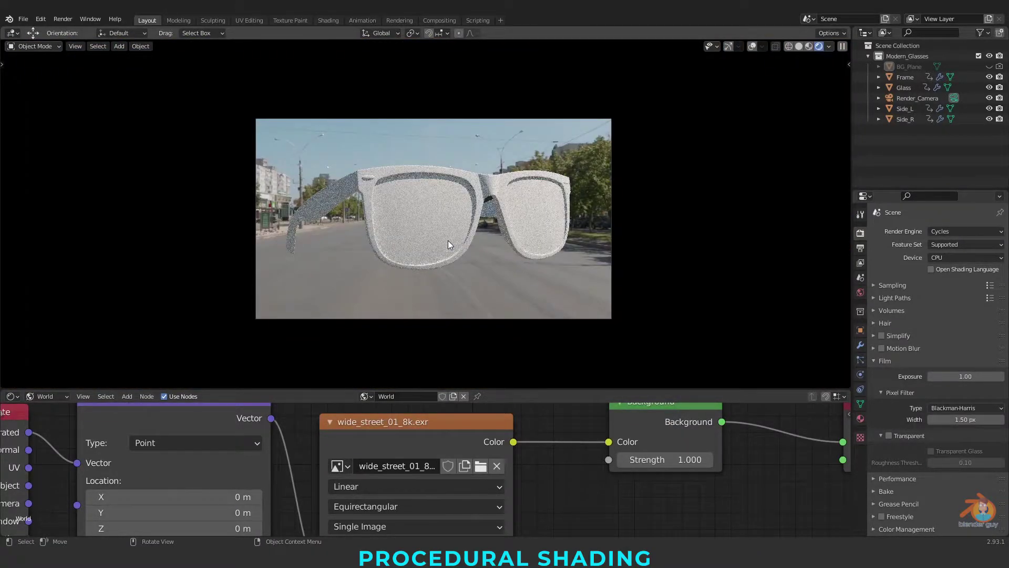
Enable the transparent film background again and collapse the film settings.
scroll(525, 205, "up", 4)
scroll(524, 205, "down", 3)
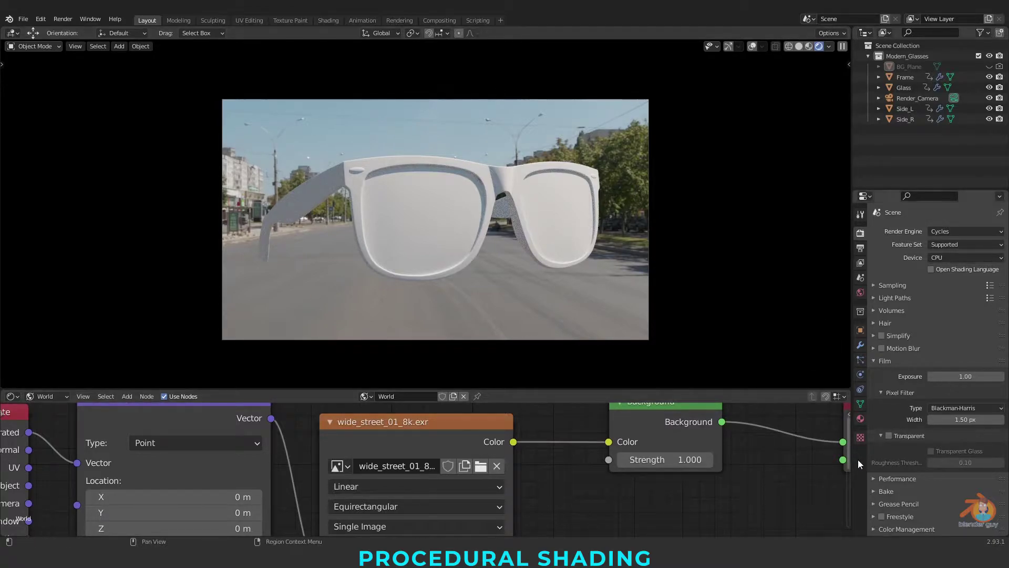
left_click(888, 435)
left_click(876, 362)
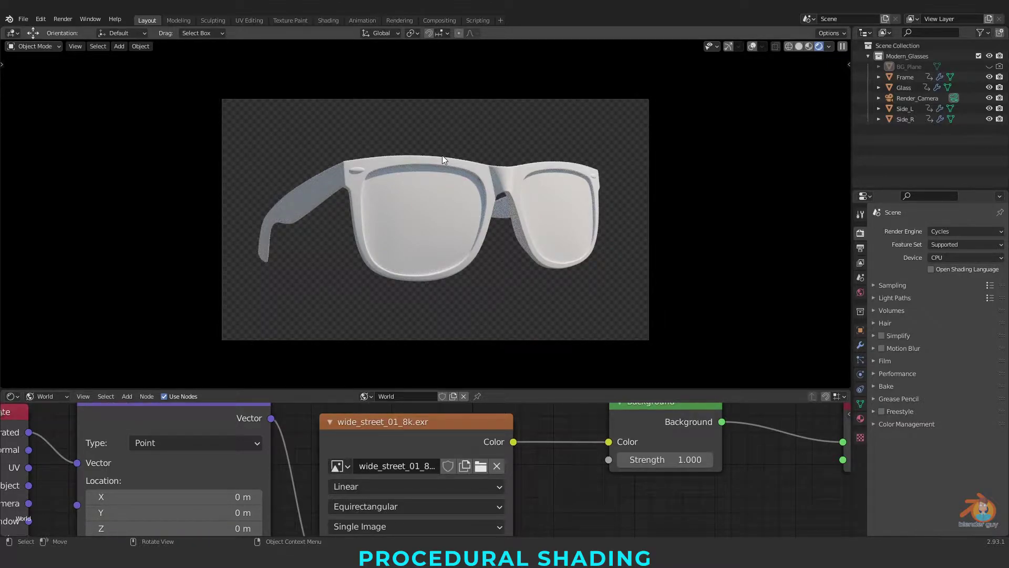
Switch to the photo viewer and examine the worn paint and dark lenses in the sunglasses reference photos, then return to Blender.
left_click(336, 557)
scroll(565, 284, "up", 1)
scroll(566, 287, "up", 2)
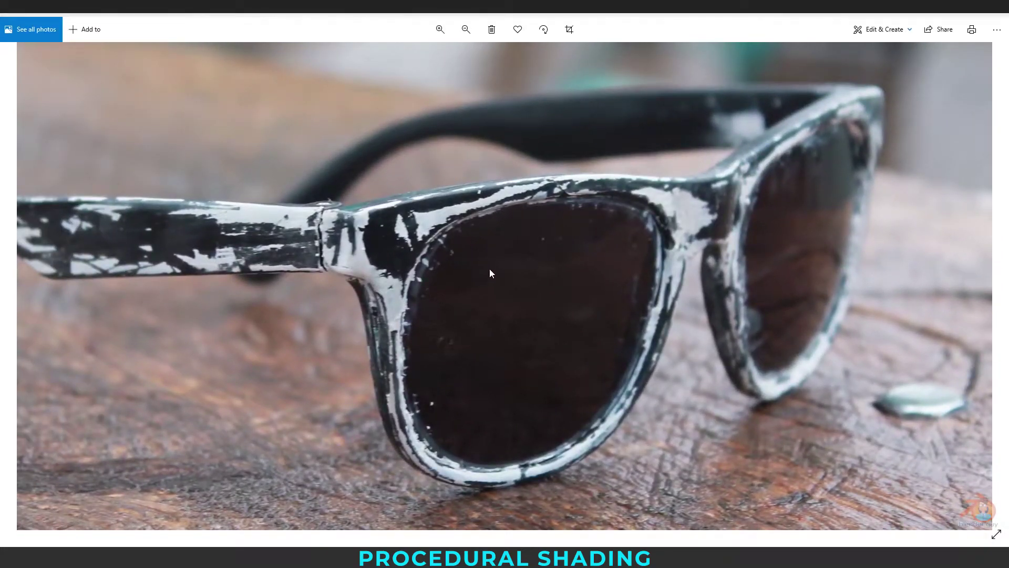
scroll(441, 235, "up", 2)
key("Right")
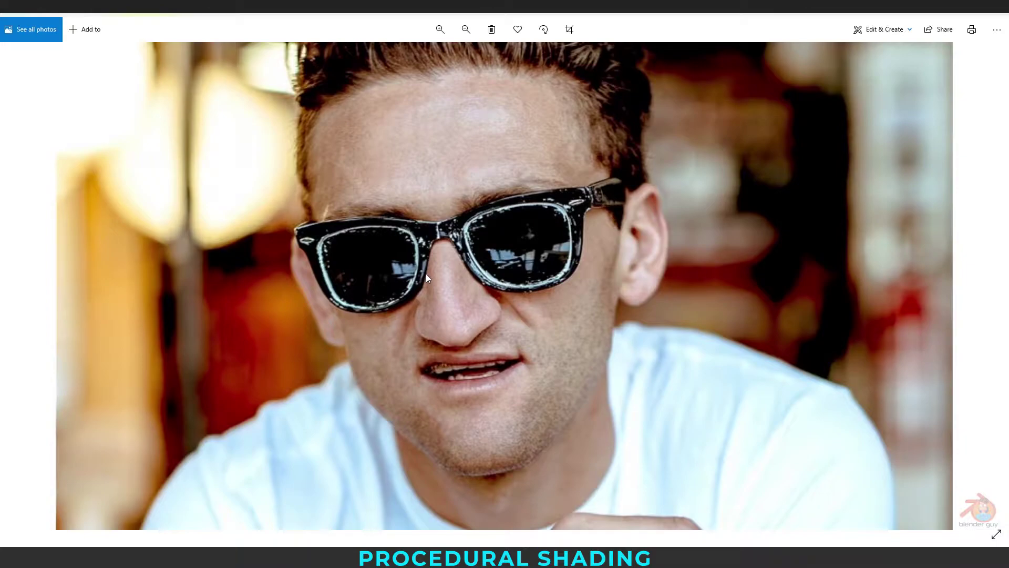
scroll(551, 337, "down", 2)
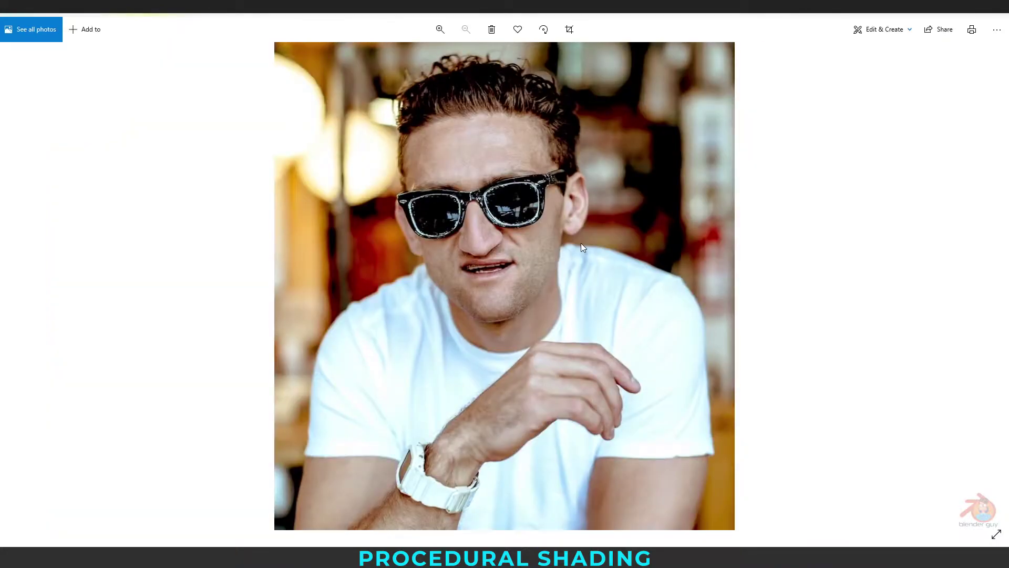
key("Left")
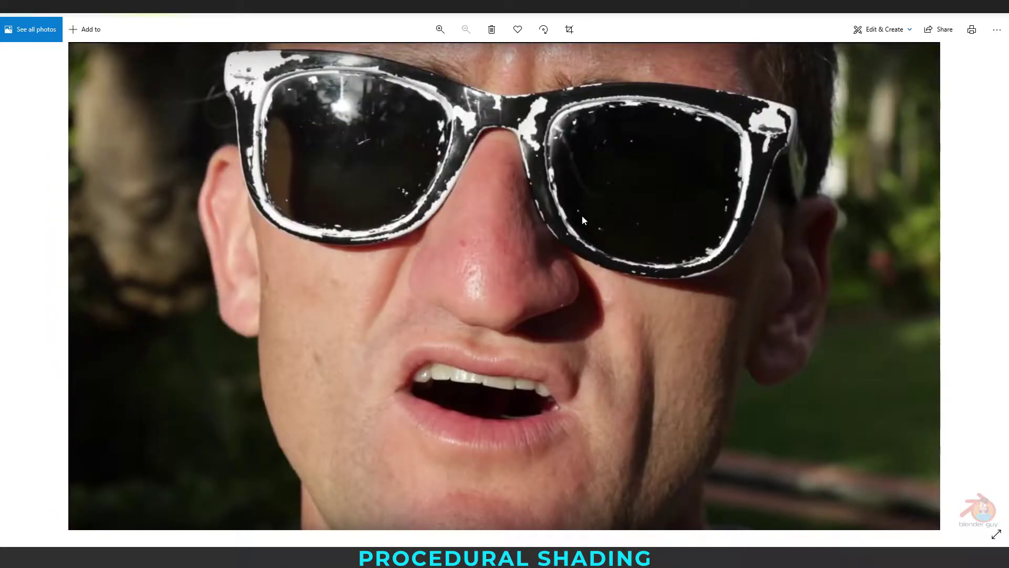
scroll(582, 243, "up", 2)
left_click_drag(582, 242, 608, 240)
left_click(948, 17)
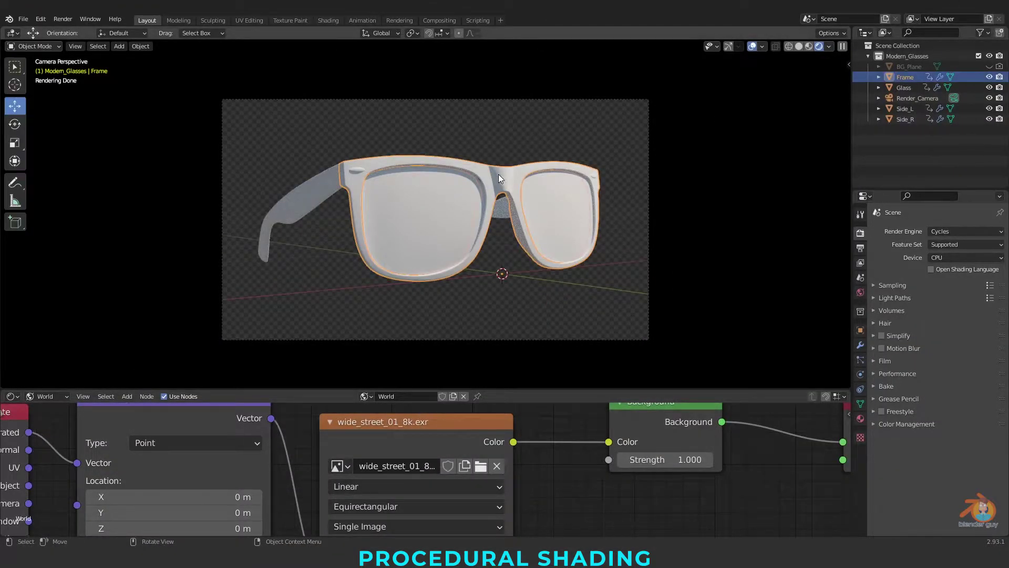
Show the model in wireframe and inspect the Glass, Frame, Side_L and Side_R objects one after another.
left_click(906, 87)
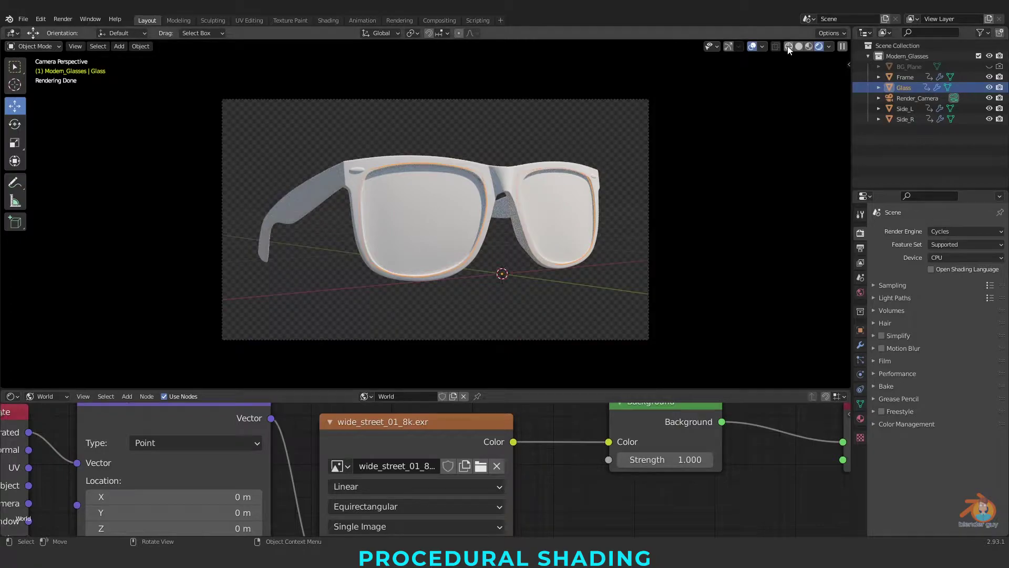
left_click(789, 47)
left_click(899, 77)
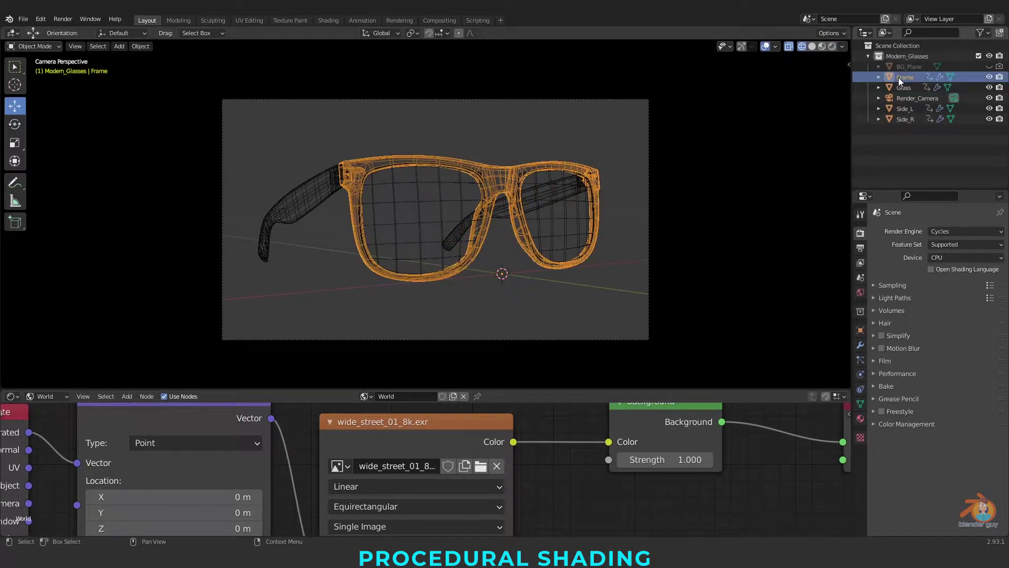
left_click(897, 87)
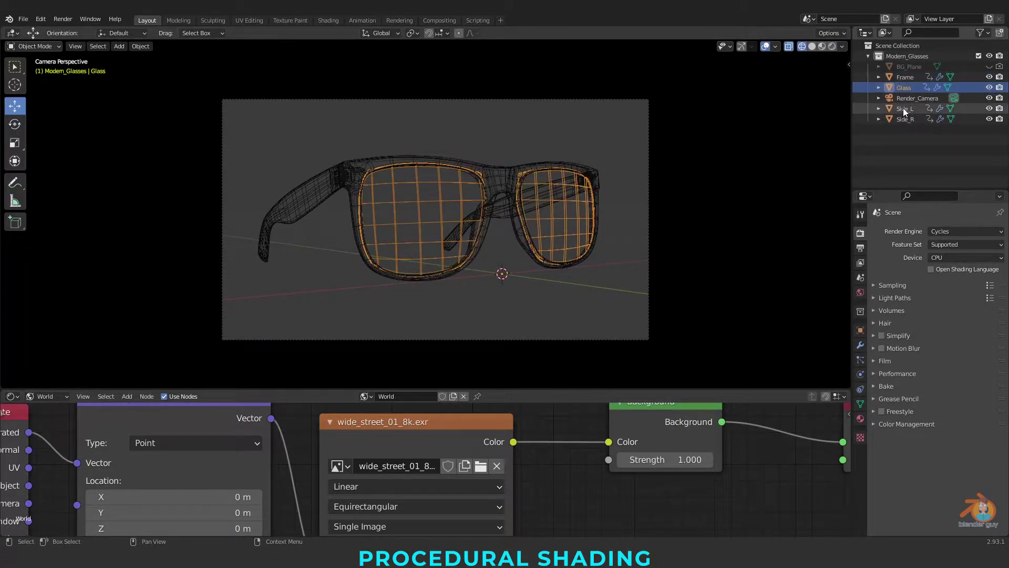
left_click(903, 108)
left_click(904, 118)
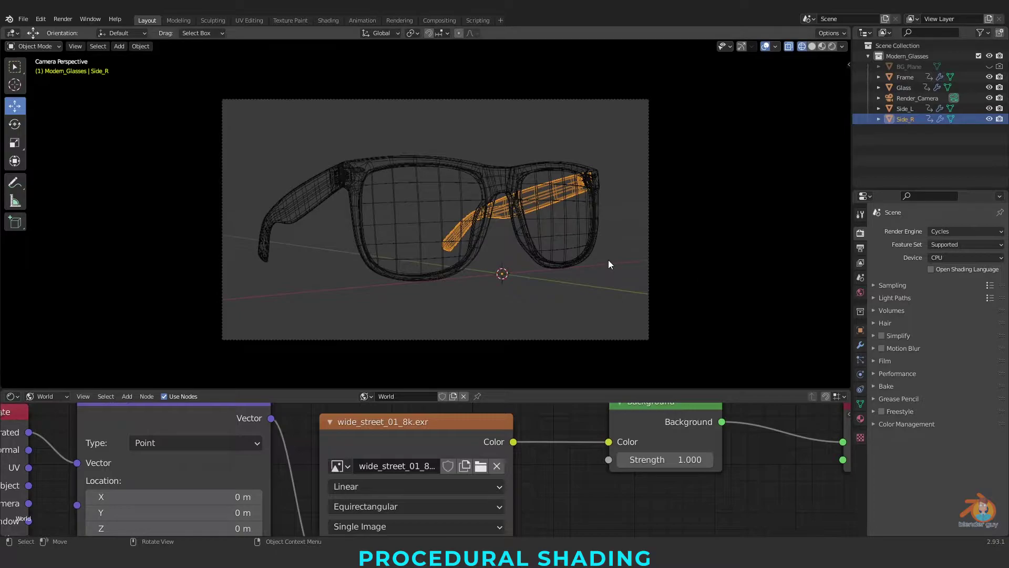
Return the viewport to solid shading, select the lenses, and switch the shader editor from World to the object's Glass material.
left_click(812, 46)
left_click(438, 214)
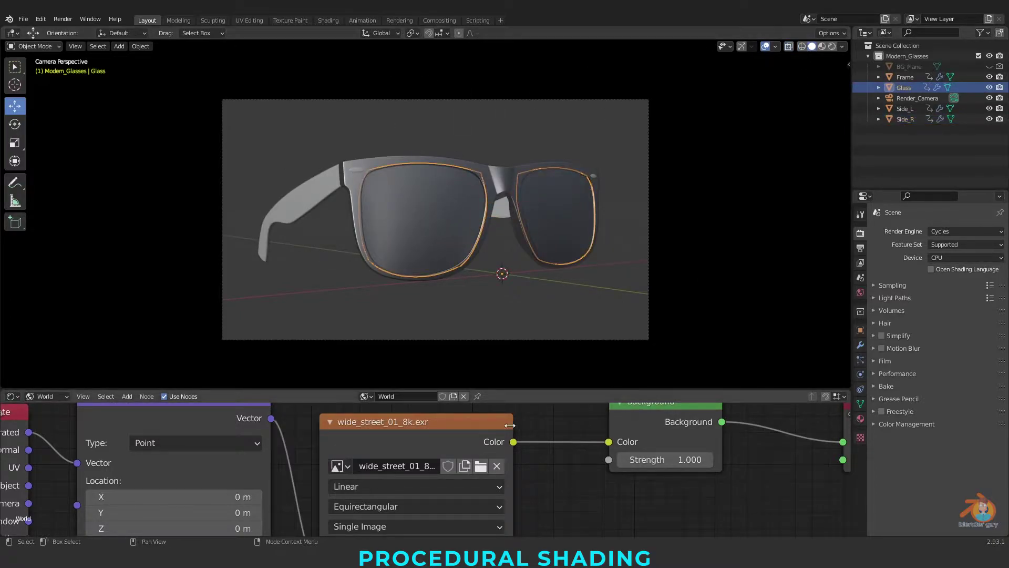
left_click(48, 395)
left_click(48, 409)
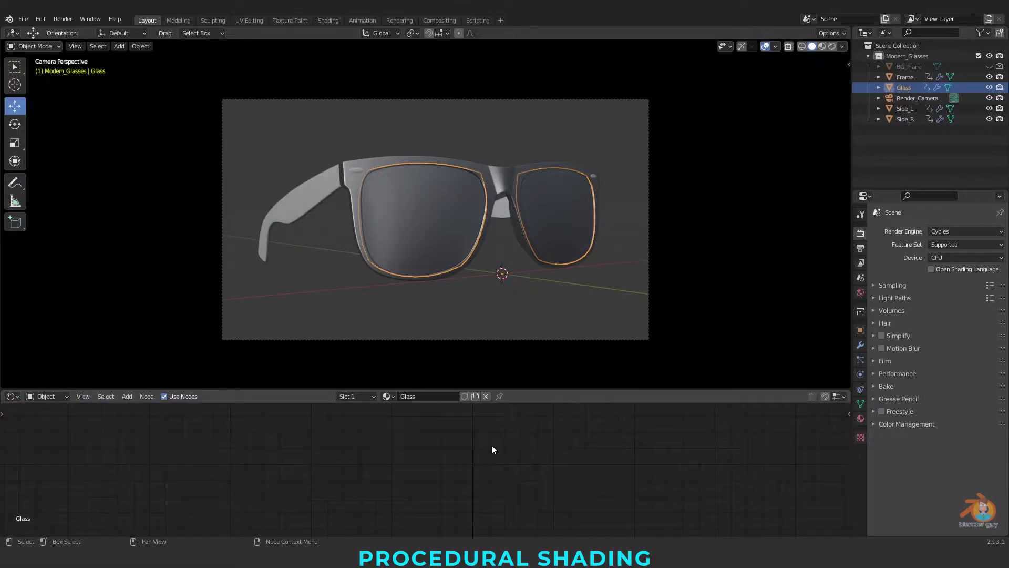
Enlarge the node editor and place the Material Output node closer to the Principled BSDF.
scroll(490, 444, "down", 4)
middle_click_drag(609, 481, 518, 517)
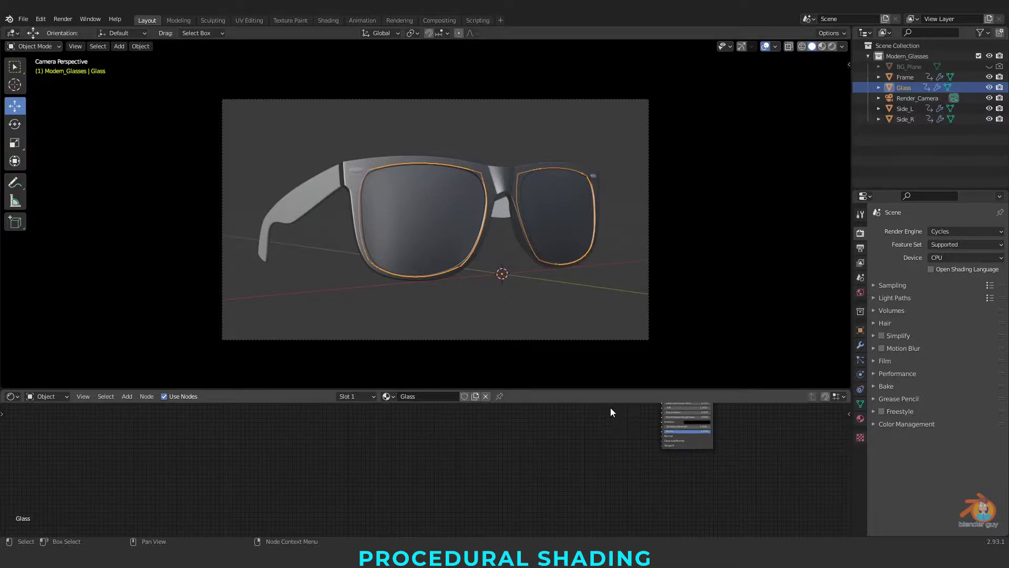
left_click_drag(619, 390, 619, 293)
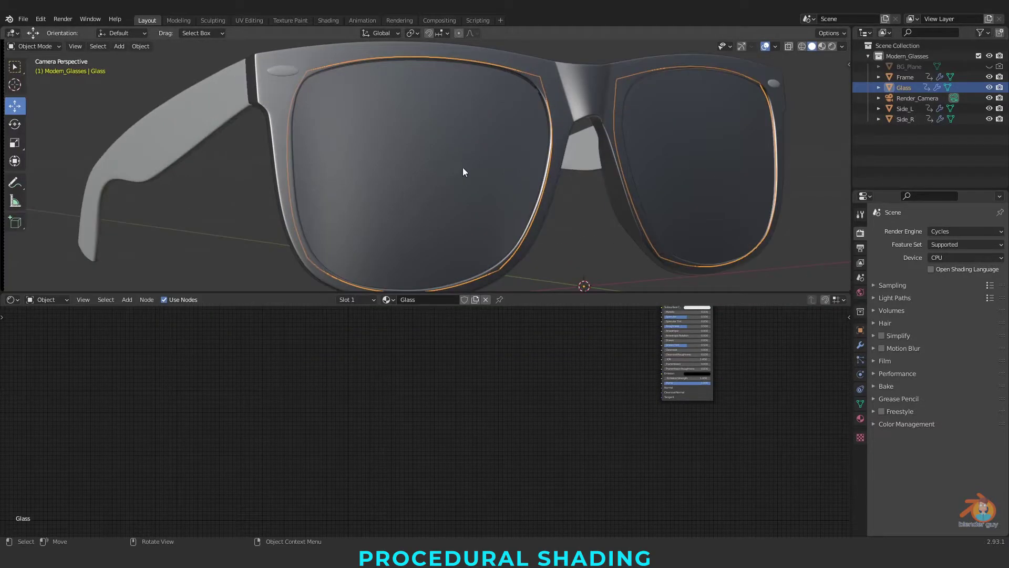
middle_click_drag(604, 336, 480, 411)
left_click_drag(773, 364, 638, 378)
scroll(495, 389, "up", 3)
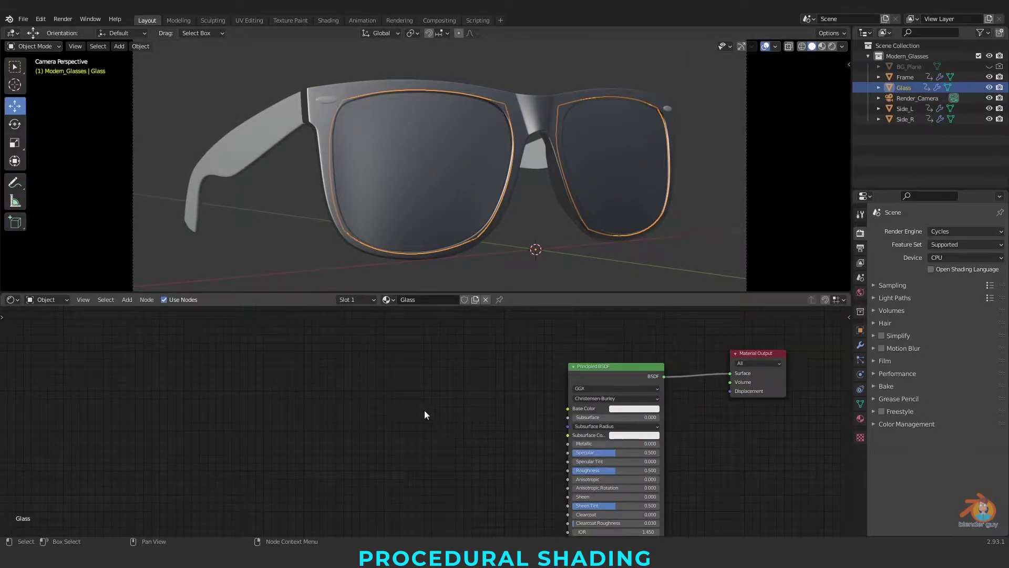
Switch the viewport to rendered shading and split the node editor, making the new area an Image Editor.
left_click(831, 45)
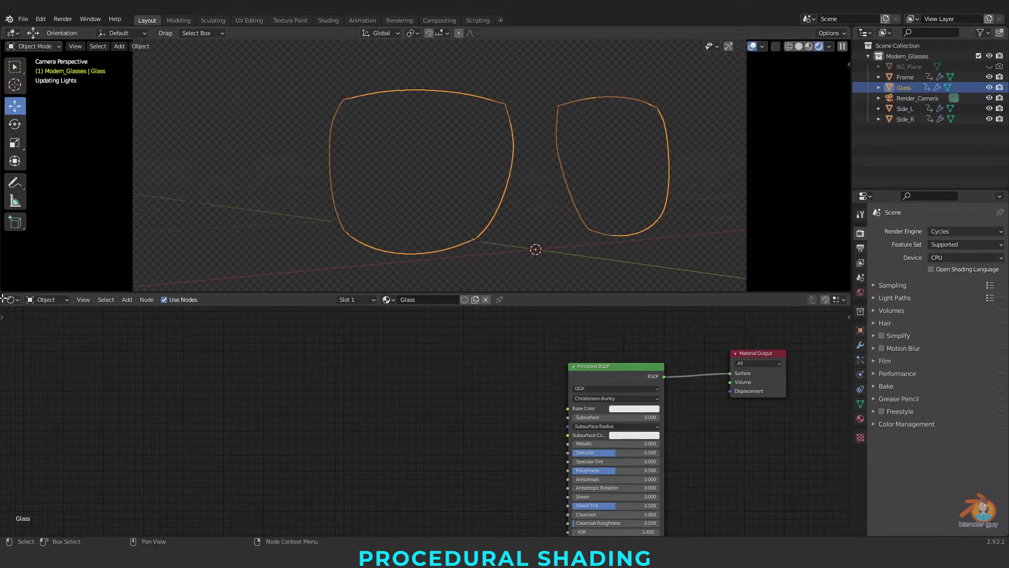
left_click_drag(1, 294, 286, 368)
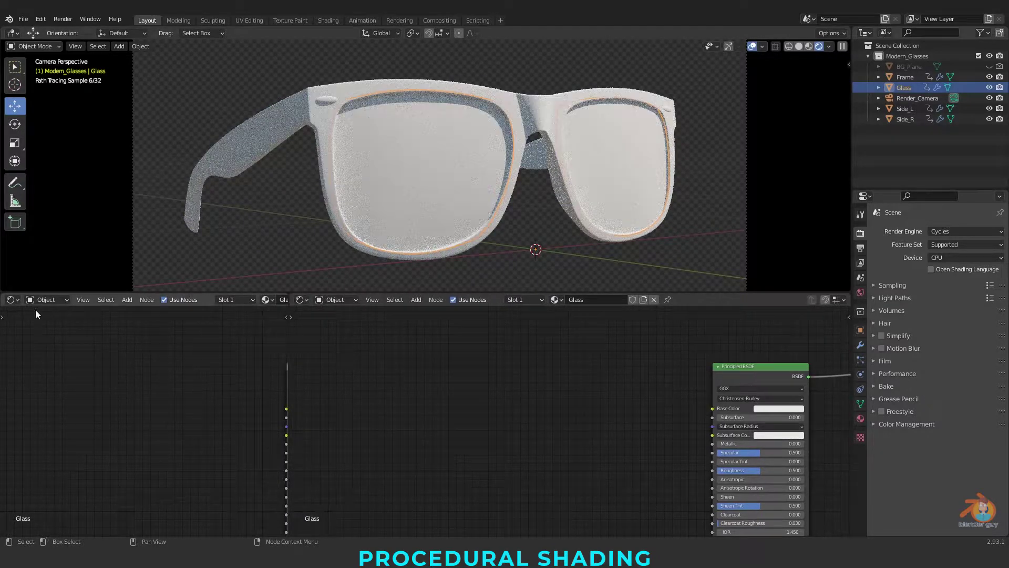
left_click(11, 299)
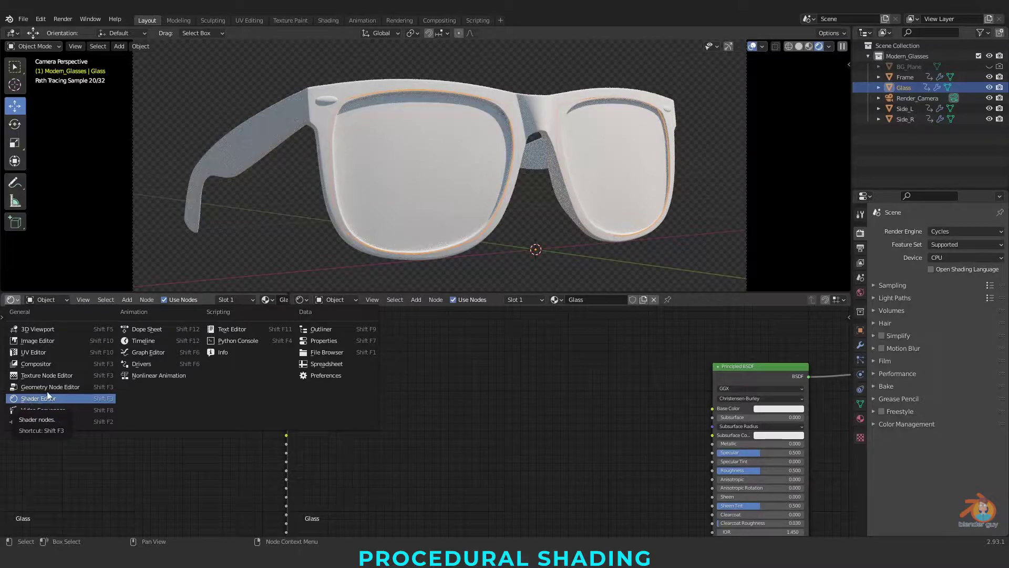
left_click(40, 340)
Load the reference photo 05.jpeg from the Referance folder into the Image Editor and frame the sunglasses.
left_click(156, 299)
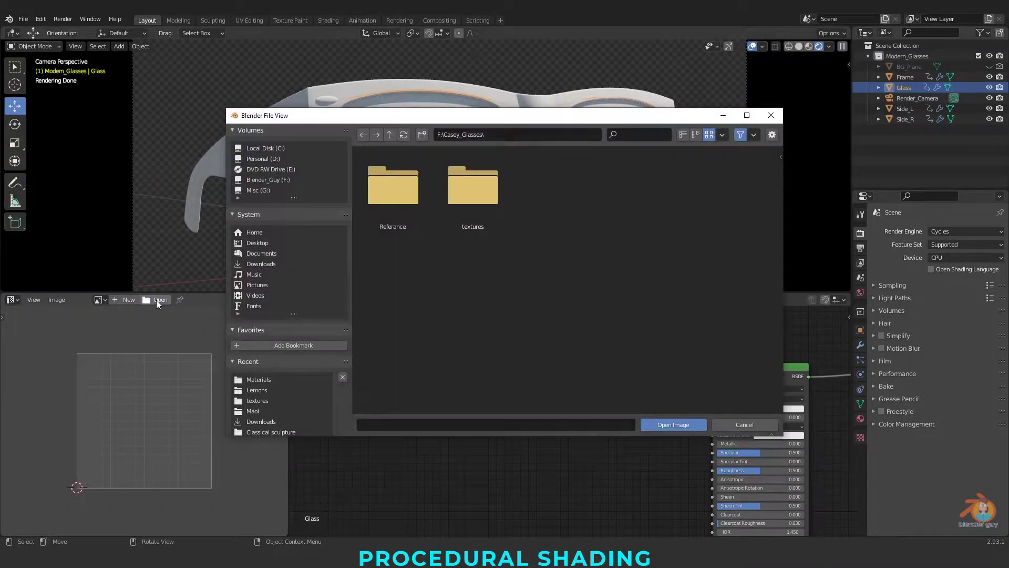
left_click(409, 203)
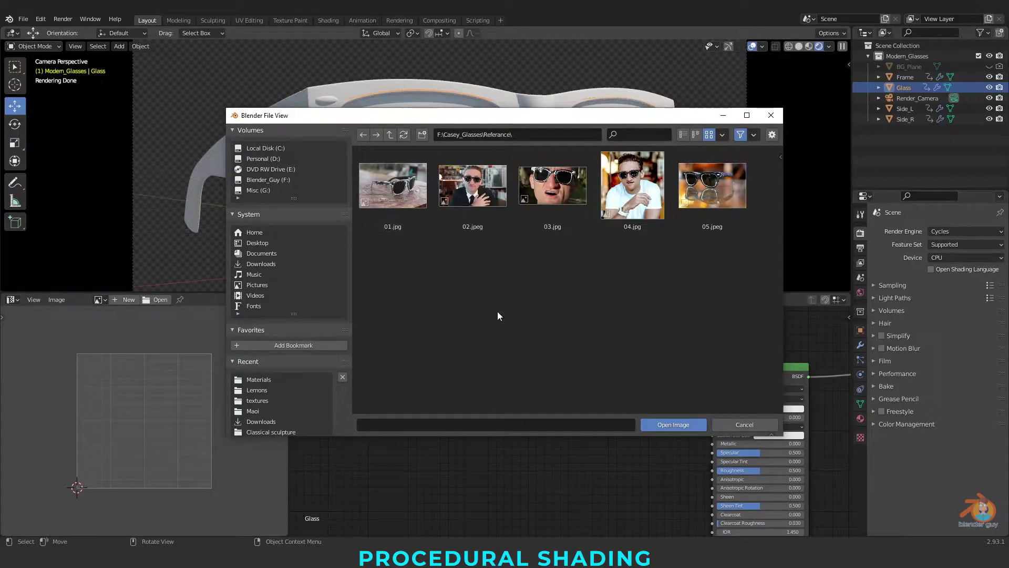
left_click(712, 190)
left_click(672, 424)
scroll(156, 408, "down", 3)
scroll(156, 408, "up", 2)
mouse_move(176, 407)
middle_mouse_down()
mouse_move(169, 398)
mouse_move(169, 408)
middle_mouse_up()
Set the Glass material's base color to near black with a value of 0.003.
middle_click_drag(541, 415, 355, 392)
scroll(482, 416, "up", 3)
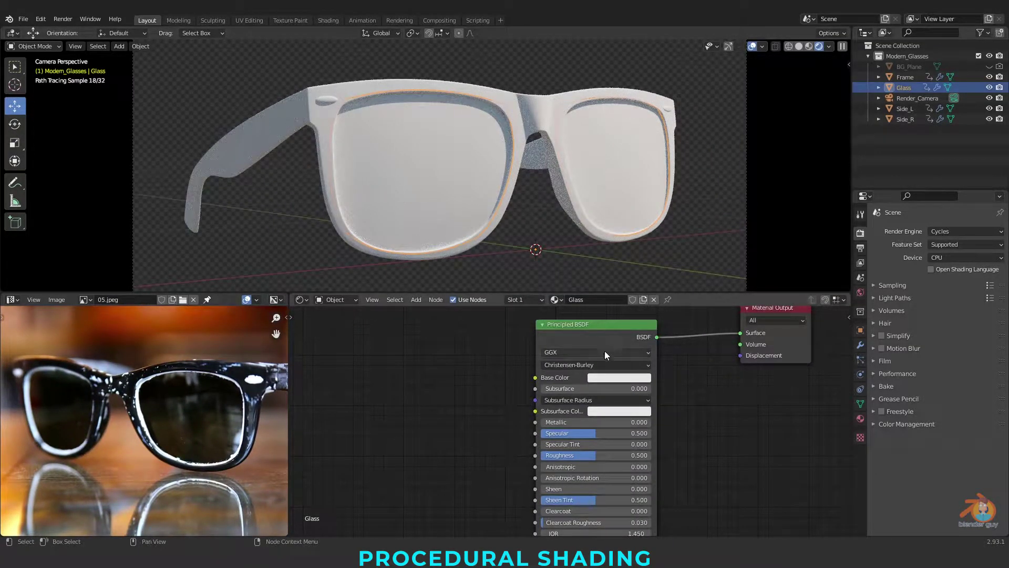
left_click(610, 378)
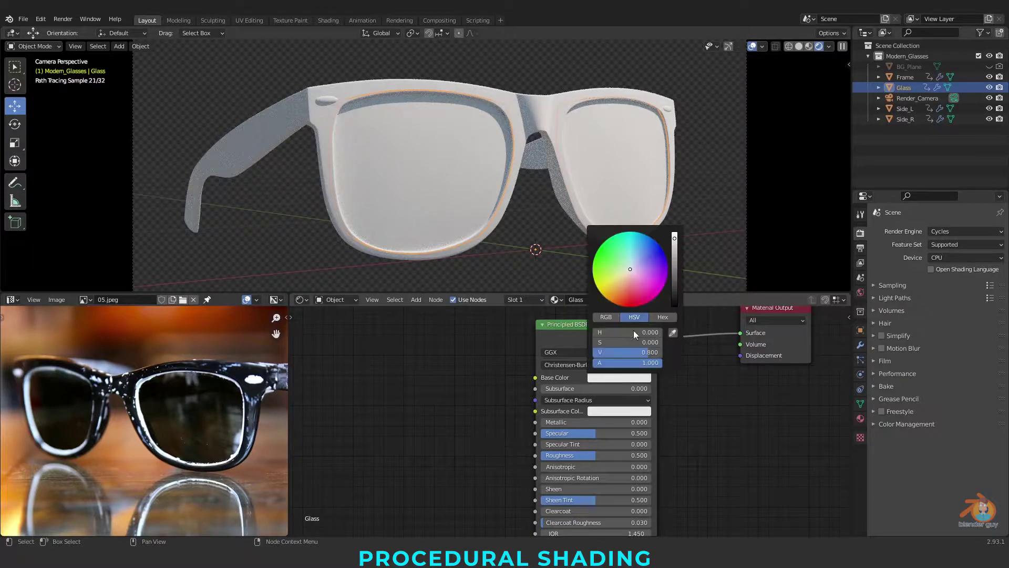
left_click(675, 303)
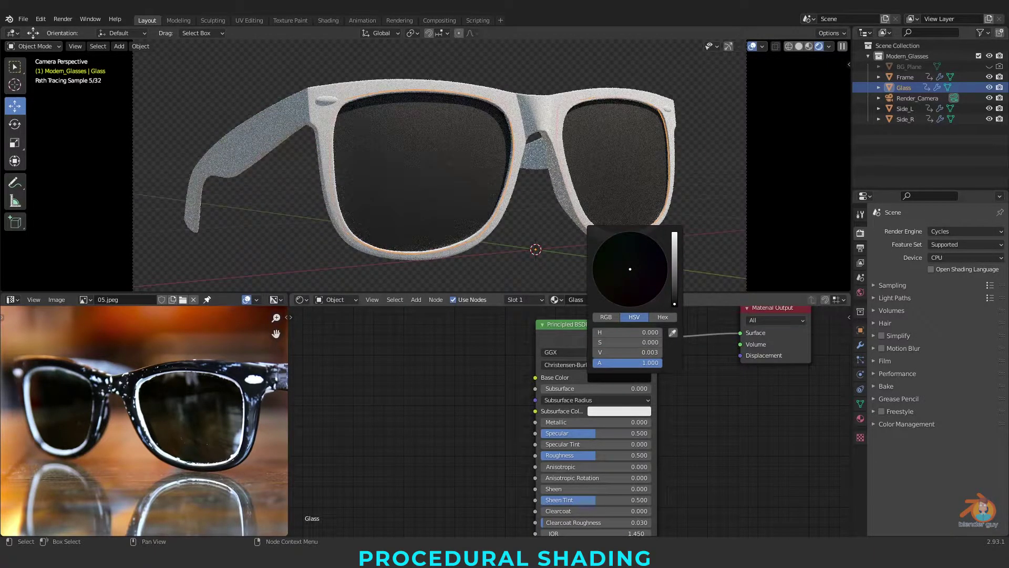
Examine the lens surface closely in the 05.jpeg reference photo for color, reflections and small specks.
scroll(157, 428, "up", 8)
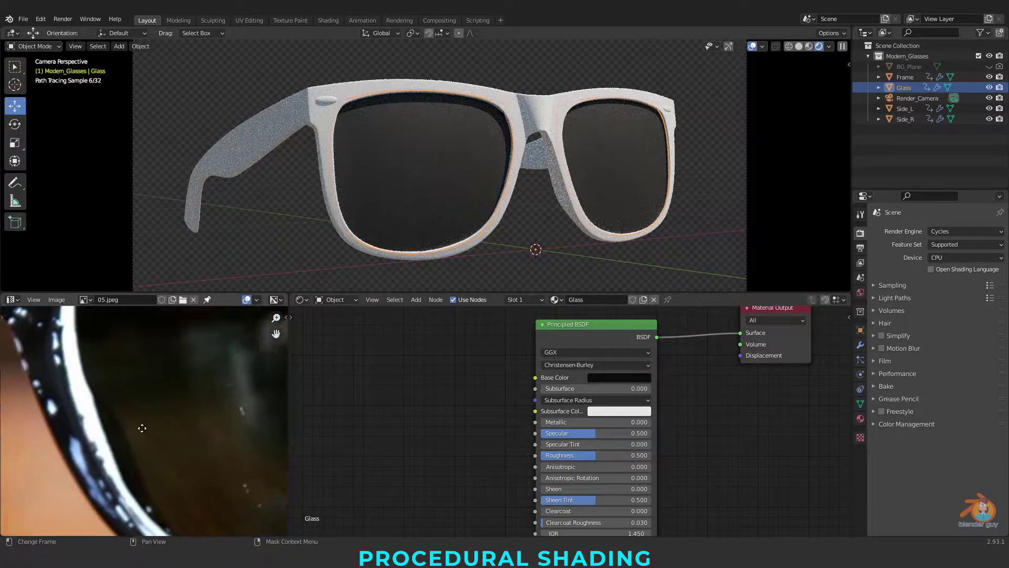
middle_click_drag(158, 428, 40, 433)
scroll(170, 443, "down", 4)
scroll(168, 441, "up", 3)
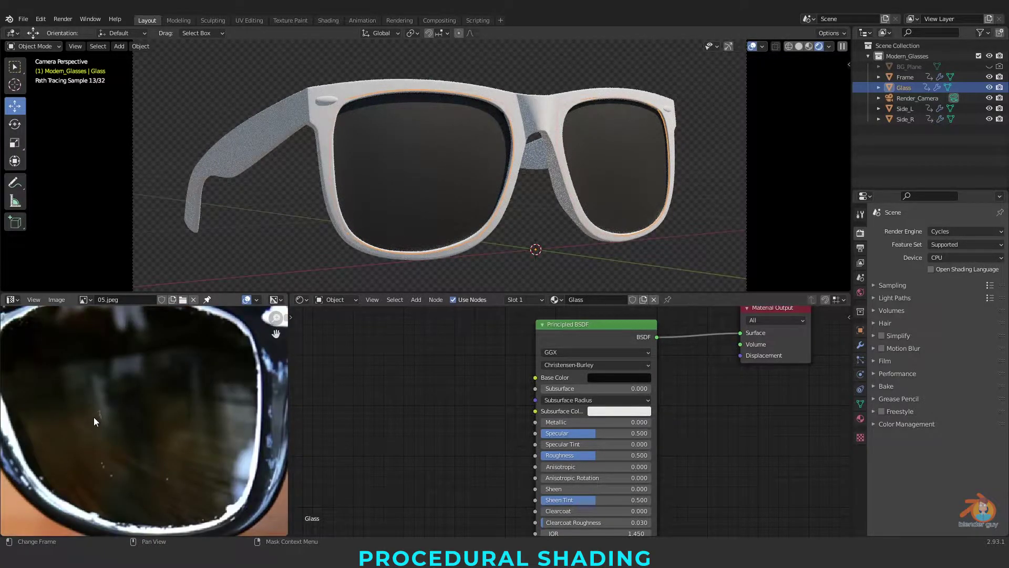
scroll(136, 416, "up", 4)
scroll(116, 410, "down", 3)
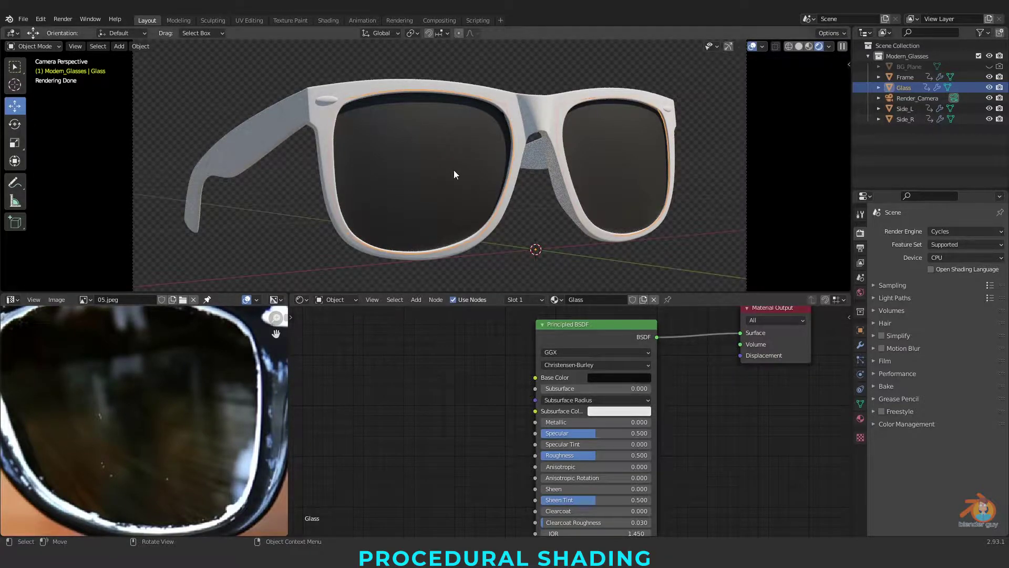
Try roughness values of 0 and 0.191 on the Glass material and compare the lens reflections.
left_click(571, 455)
type("0")
key("Return")
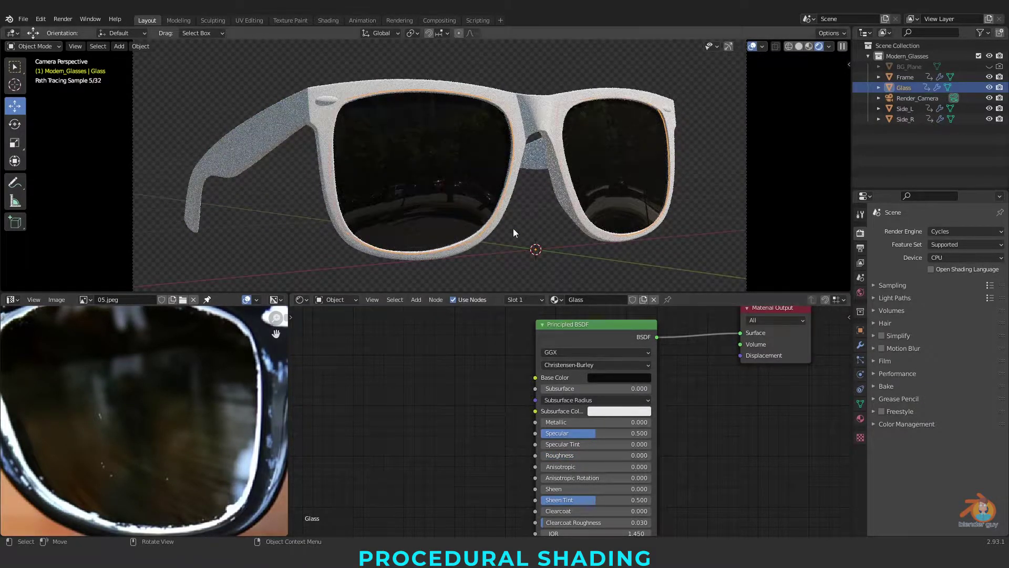
scroll(450, 197, "up", 4)
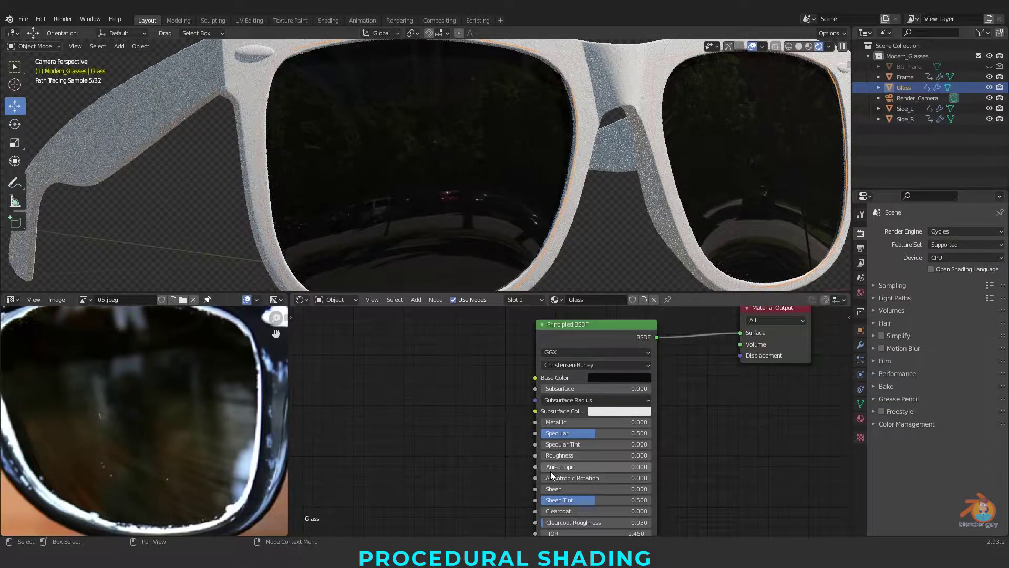
left_click_drag(578, 455, 599, 456)
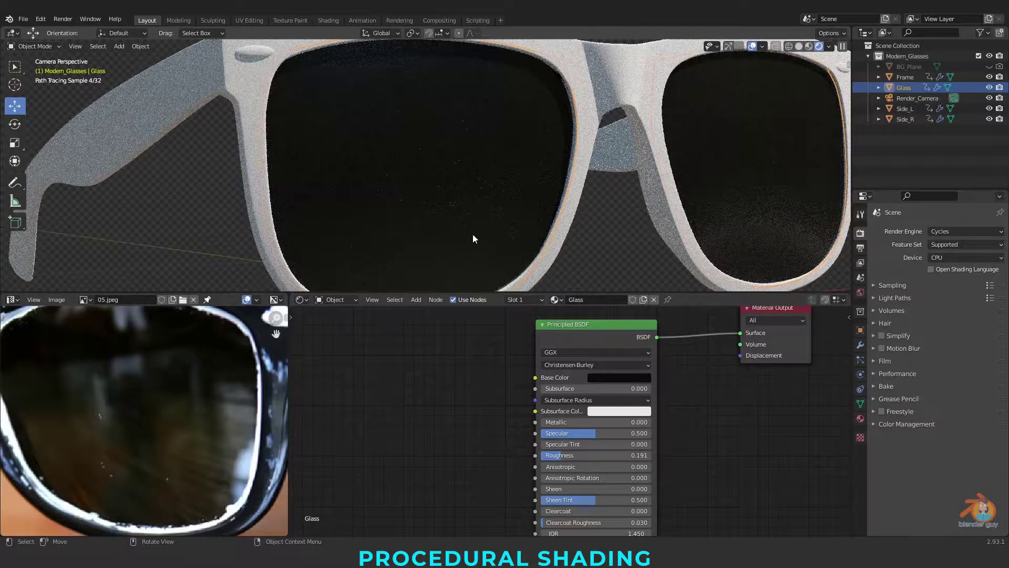
Set the Glass material's roughness to 0.1.
left_click(582, 454)
type("0.1")
key("Return")
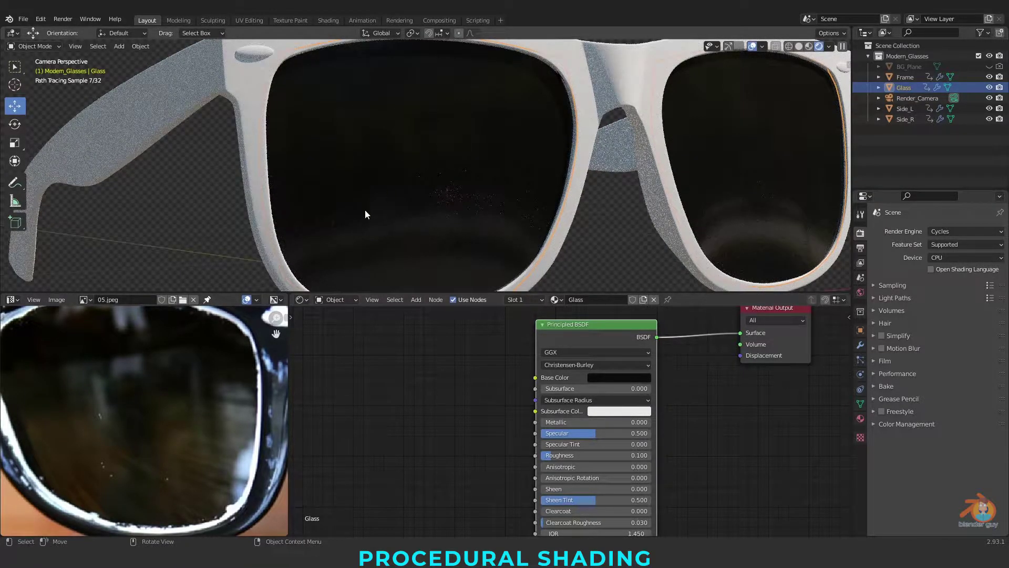
scroll(450, 429, "down", 2)
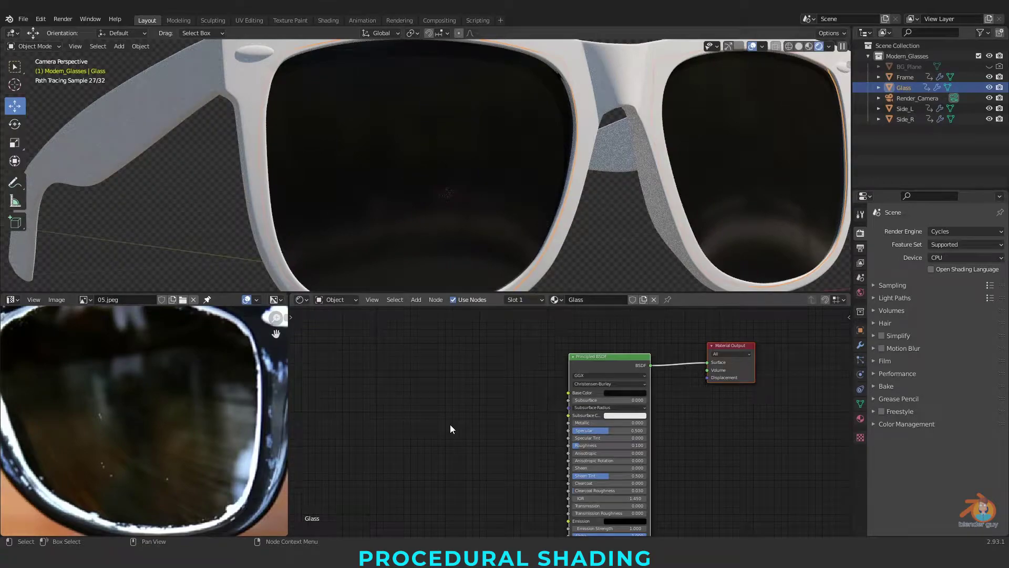
Load the reference photo 03.jpg into the Image Editor in place of 05.jpeg.
scroll(215, 390, "down", 3)
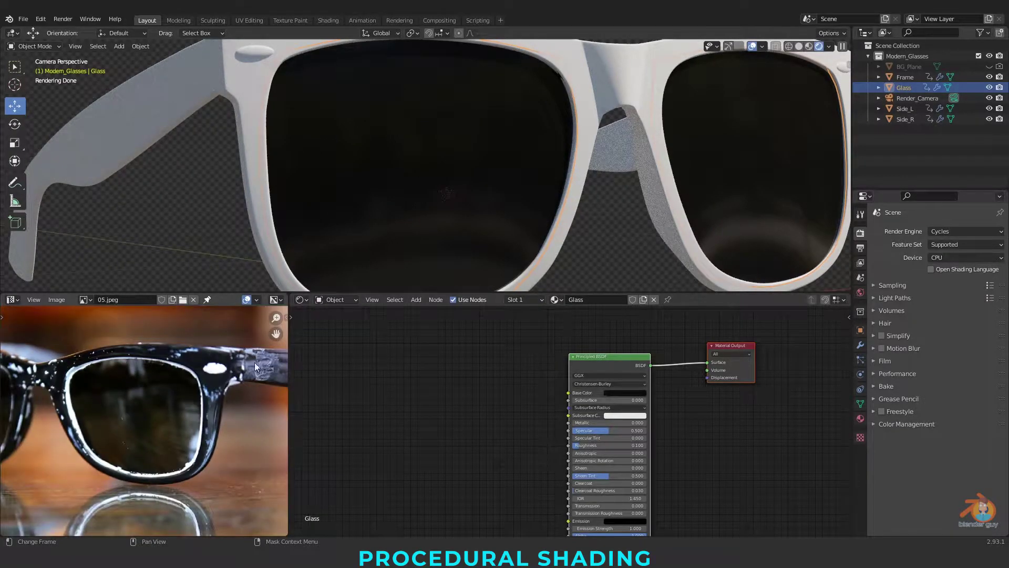
scroll(157, 368, "up", 4)
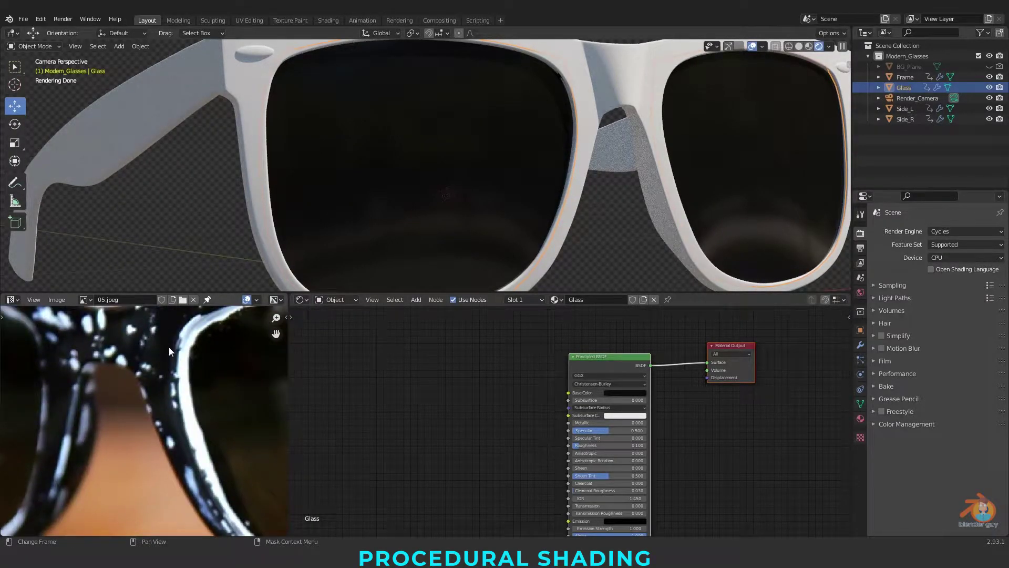
scroll(83, 371, "down", 4)
scroll(115, 374, "up", 2)
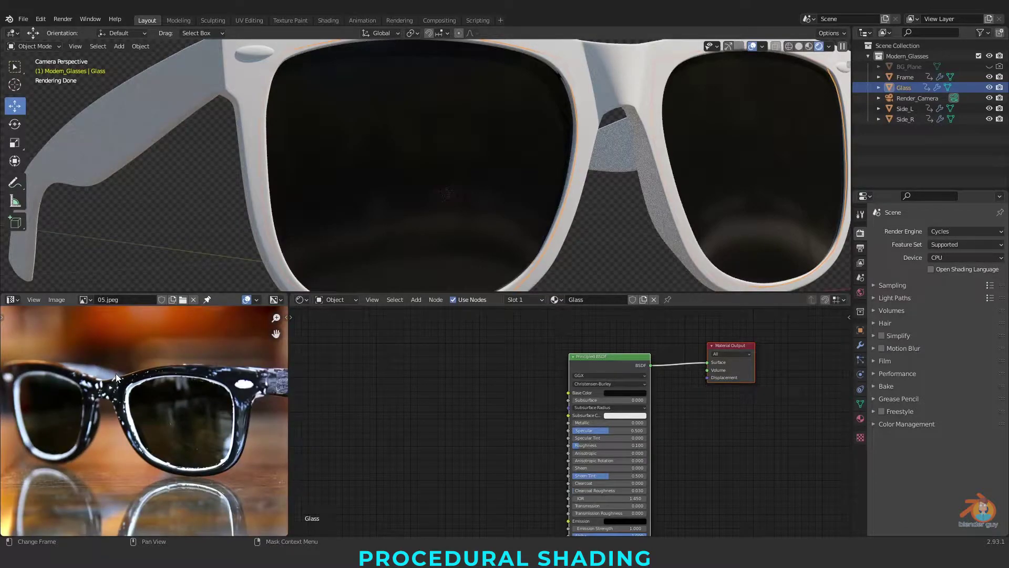
left_click(56, 299)
left_click(58, 324)
left_click(463, 190)
double_click(553, 185)
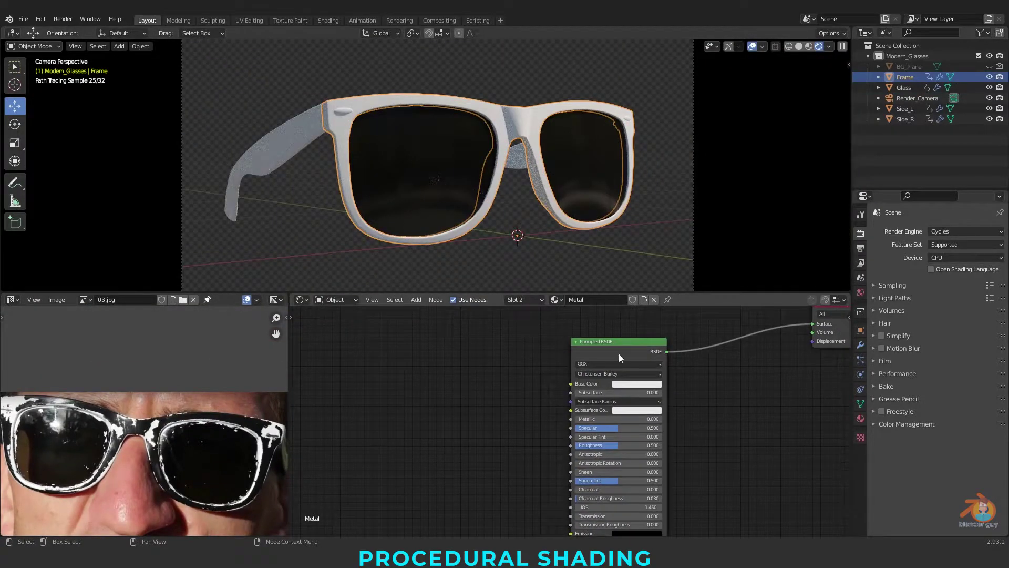
Show the Frame object's material slots with Base active, and inspect the frame corner around the small oval rivet.
scroll(724, 341, "up", 3)
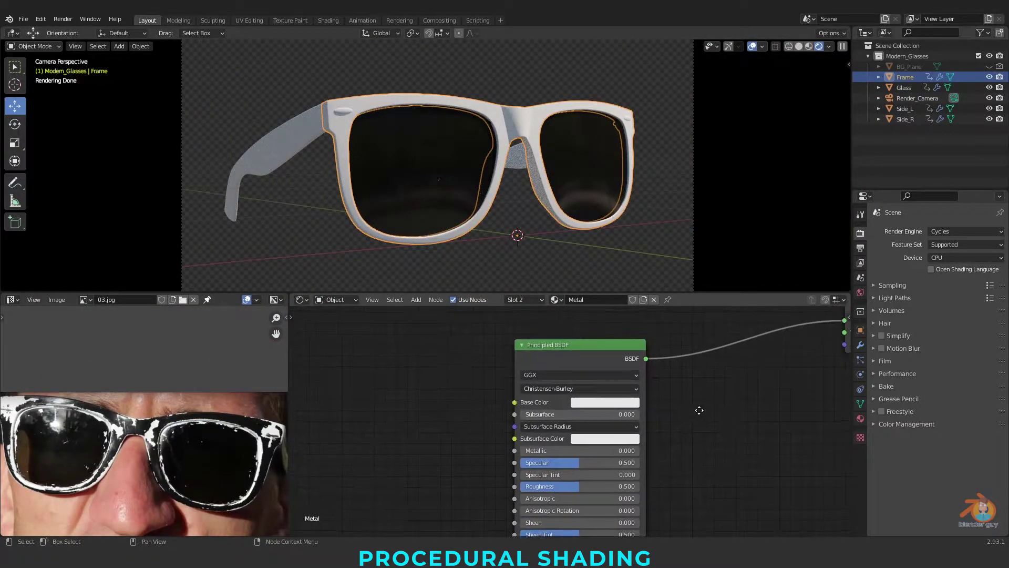
left_click(861, 419)
left_click(901, 234)
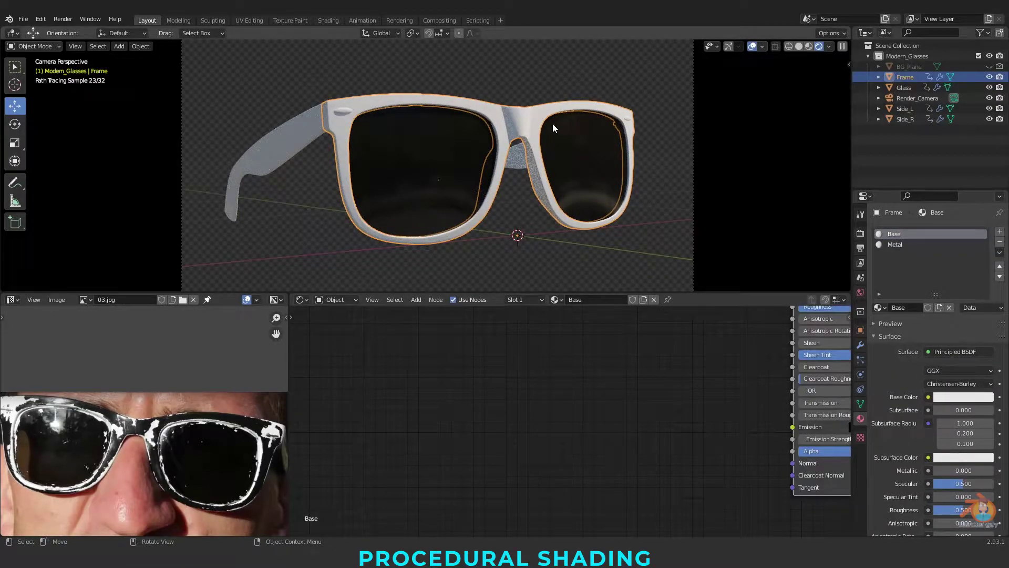
scroll(342, 100, "up", 4)
scroll(431, 154, "down", 2)
middle_click_drag(391, 142, 484, 188, "shift")
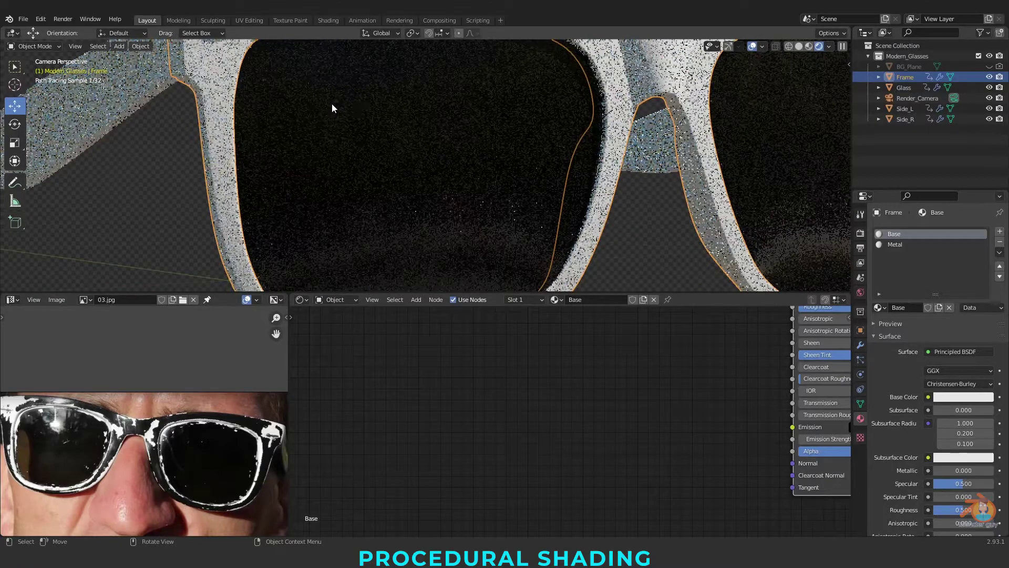
scroll(392, 147, "up", 3)
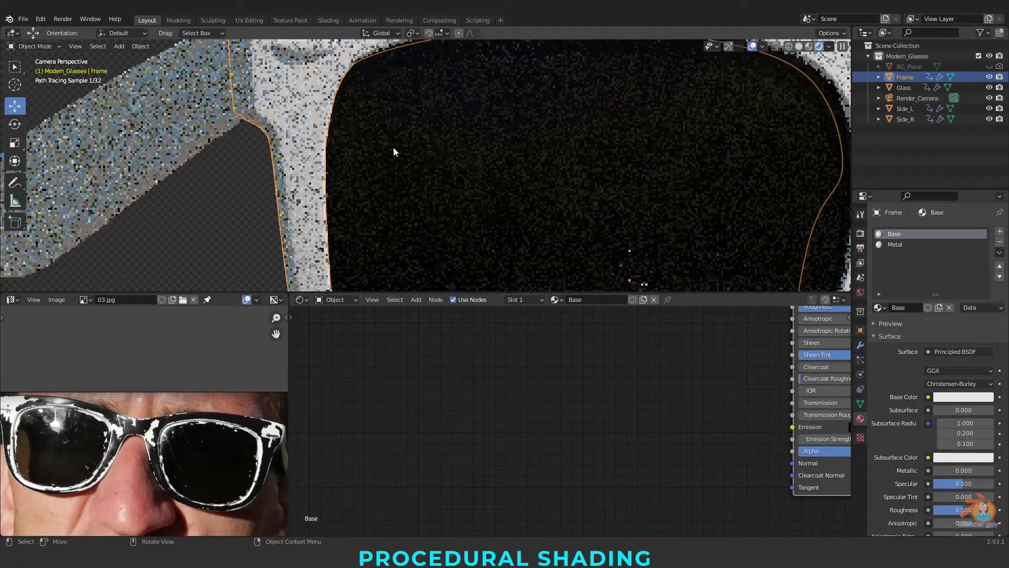
scroll(336, 120, "down", 2)
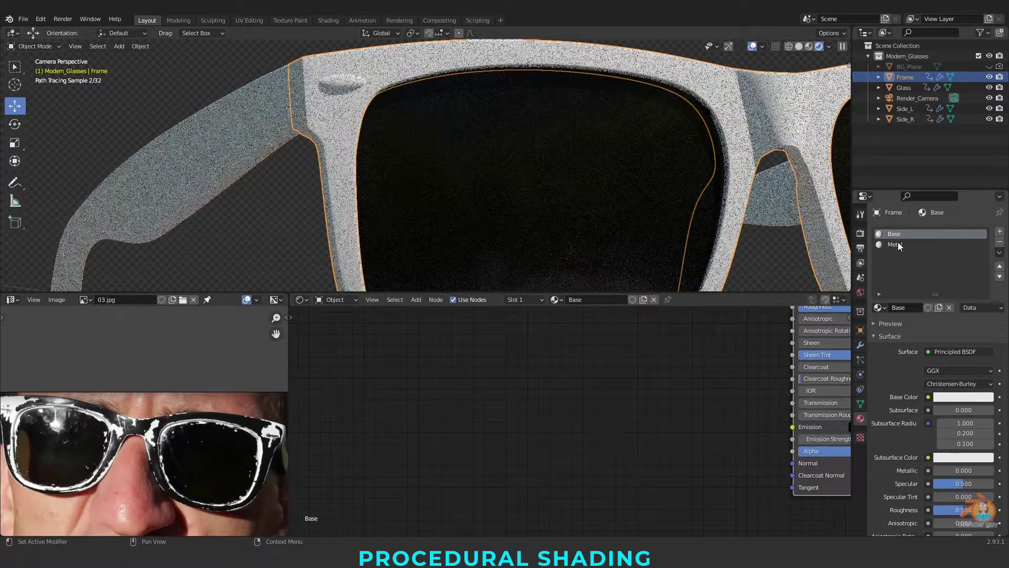
In the Frame object's Metal material, set the base color to grey with value 0.190, metallic to 1.000 and roughness to 0.327.
left_click(897, 245)
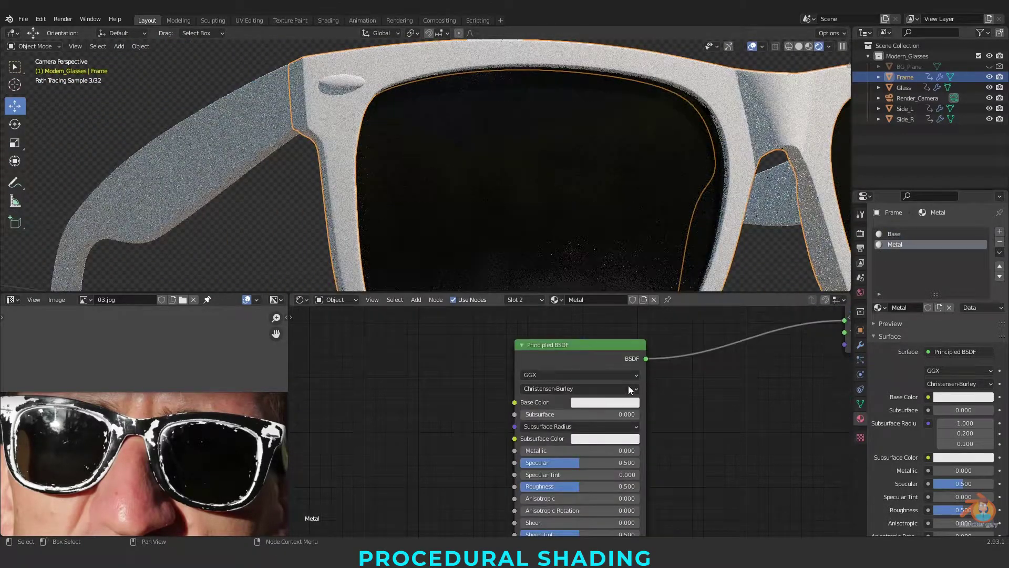
left_click(612, 401)
left_click_drag(664, 261, 666, 287)
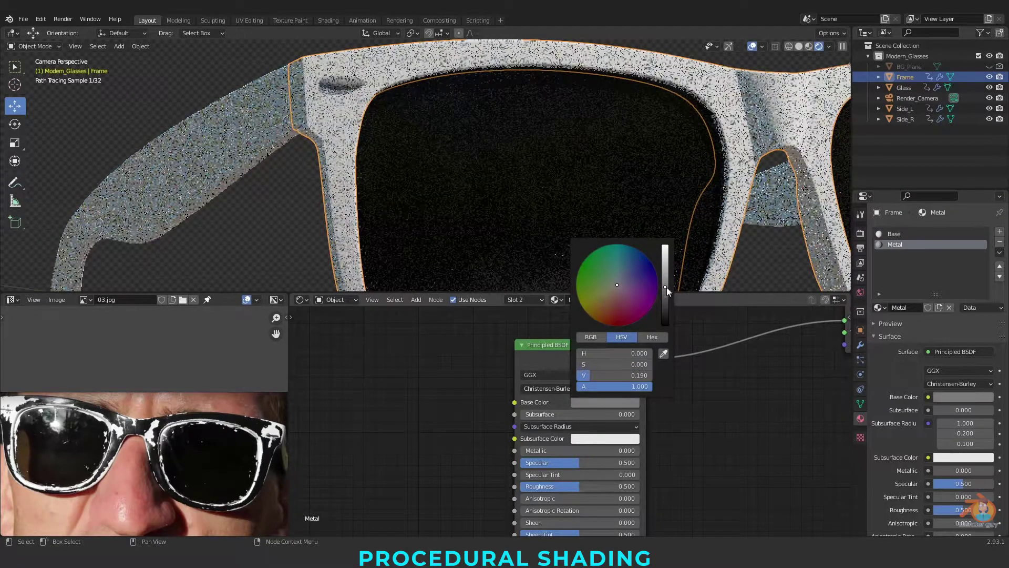
left_click_drag(541, 450, 640, 451)
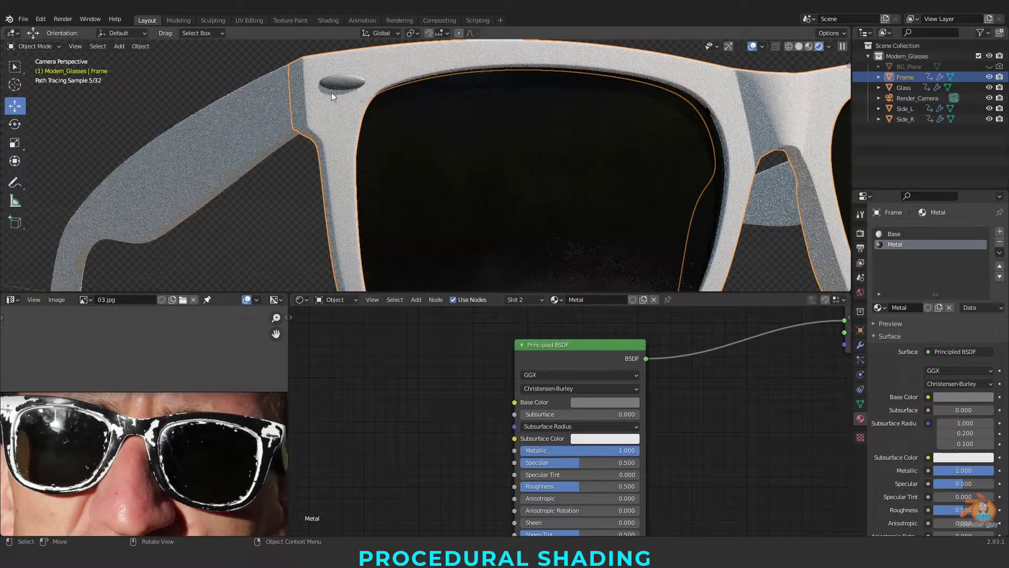
mouse_move(547, 486)
left_mouse_down()
mouse_move(525, 486)
mouse_move(559, 486)
left_mouse_up()
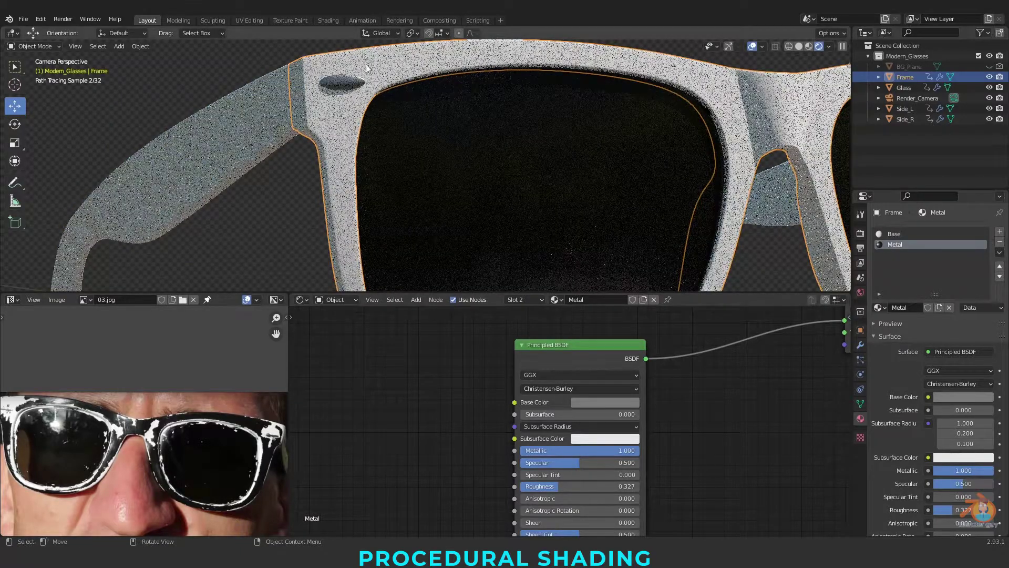
Lighten the Metal material's base color to a light grey for the rivets on the frame.
scroll(366, 64, "up", 5)
scroll(415, 118, "down", 4)
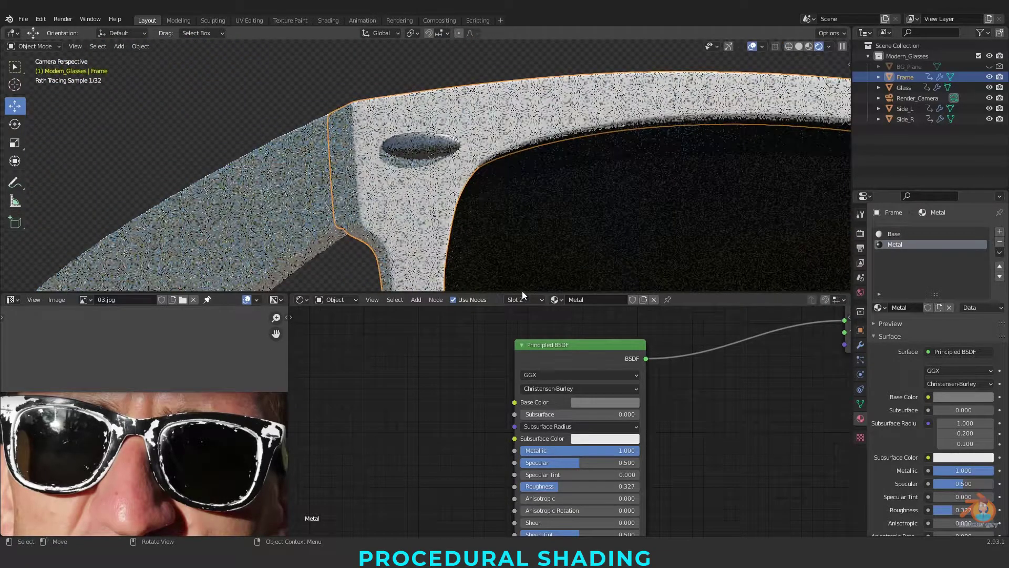
left_click(604, 401)
left_click_drag(666, 289, 666, 266)
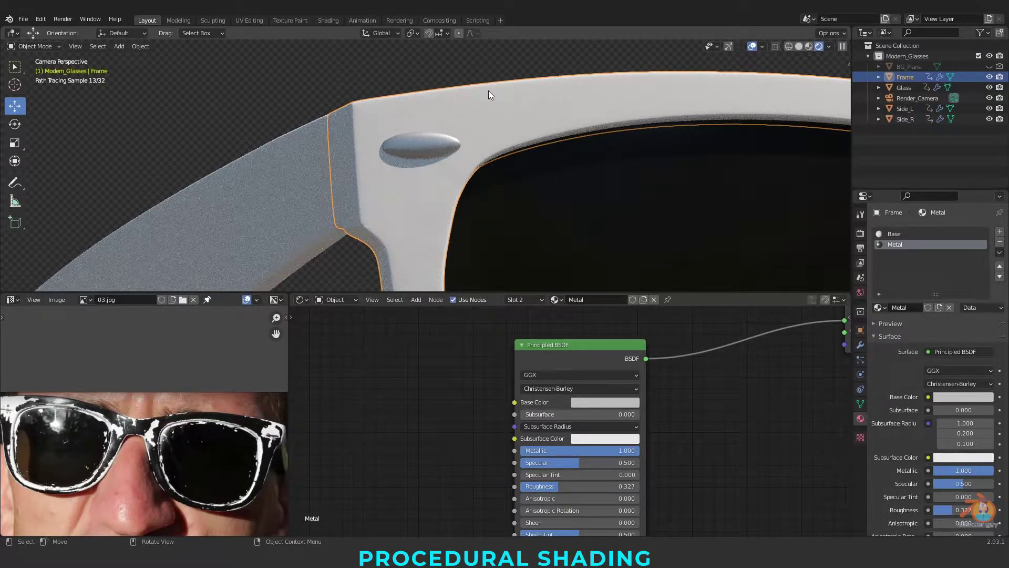
Rename the Base material of the Frame object to Frame.
left_click(894, 234)
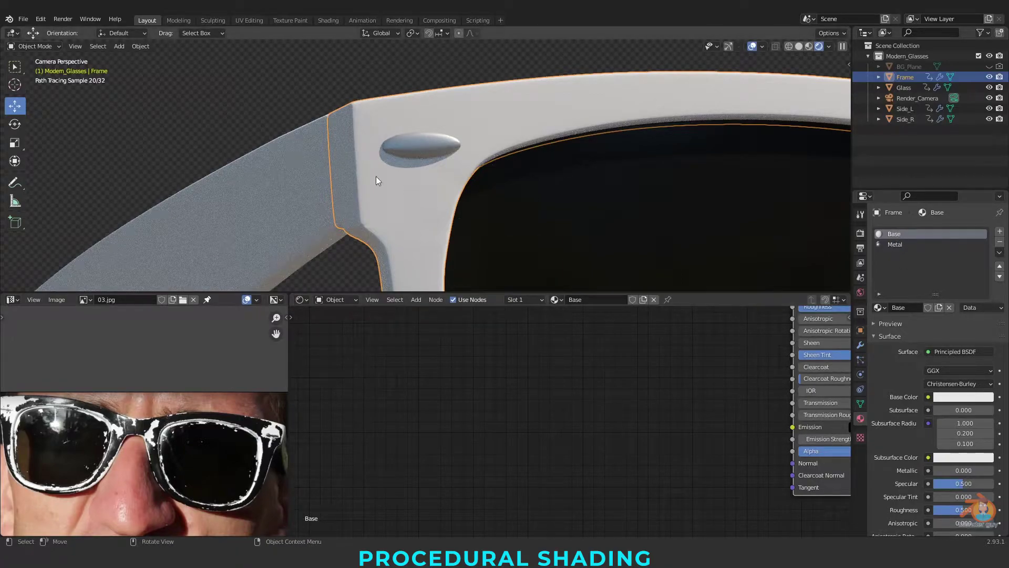
type("Frame")
key("Return")
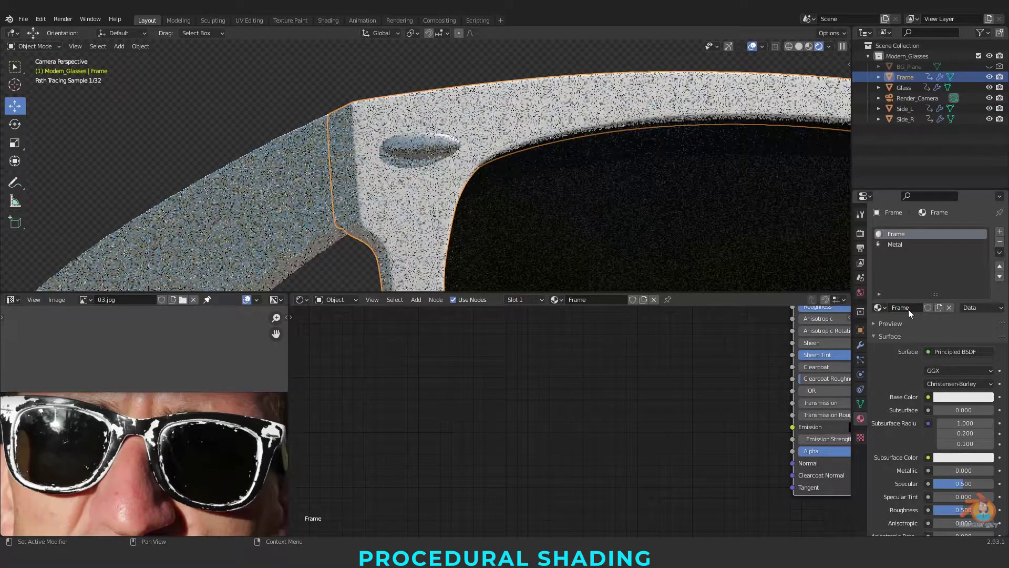
Set the Frame material's base color to near black and its roughness to 0.150.
key("Home")
scroll(500, 389, "up", 4)
middle_click_drag(512, 390, 508, 431)
left_click(609, 400)
left_click_drag(661, 276, 661, 327)
Examine the worn black frame and its chipped paint in the 03.jpg reference photo, comparing it with the whole model.
scroll(220, 459, "up", 2)
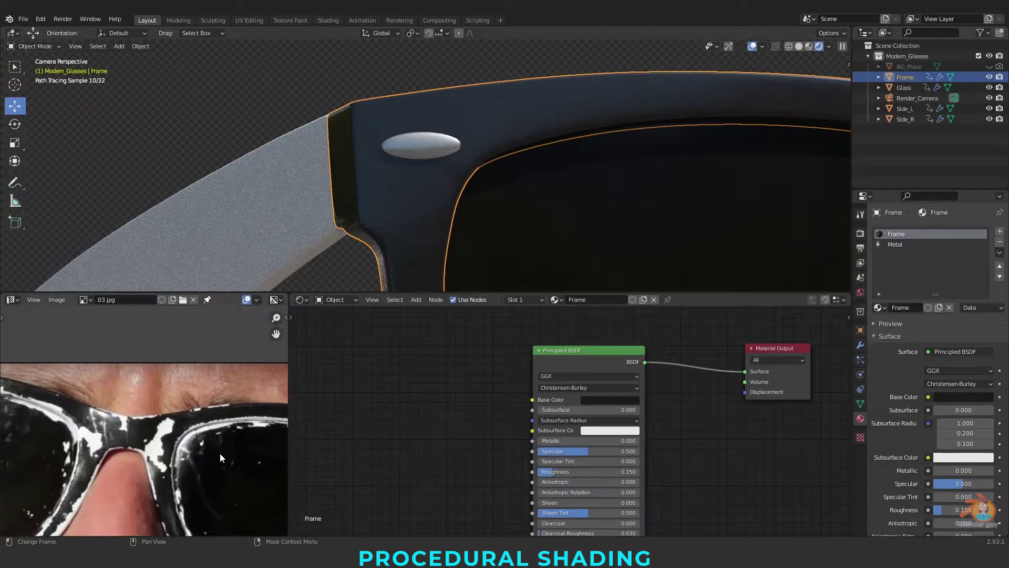
scroll(144, 414, "down", 6)
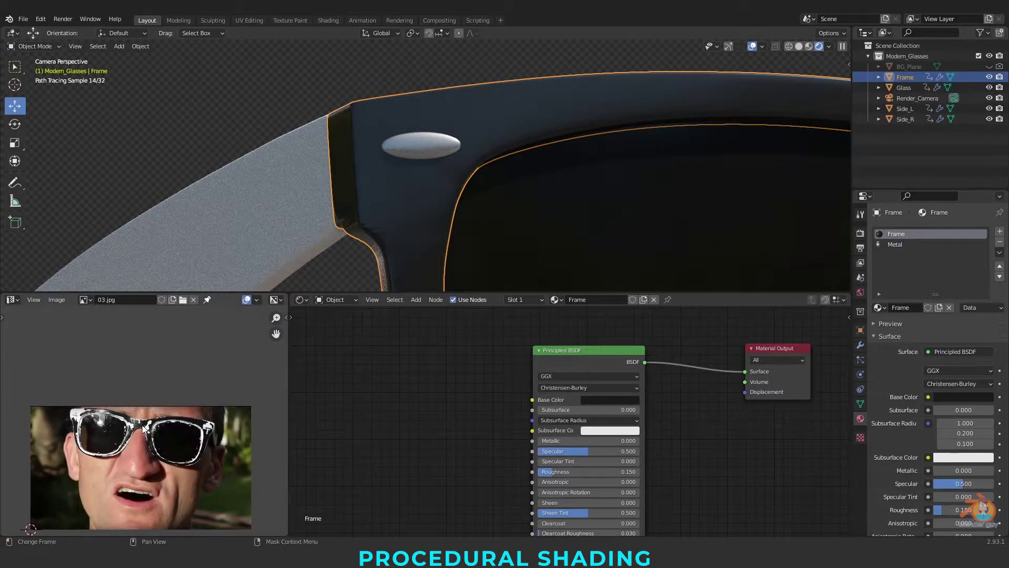
scroll(171, 416, "up", 5)
middle_click_drag(169, 432, 208, 420)
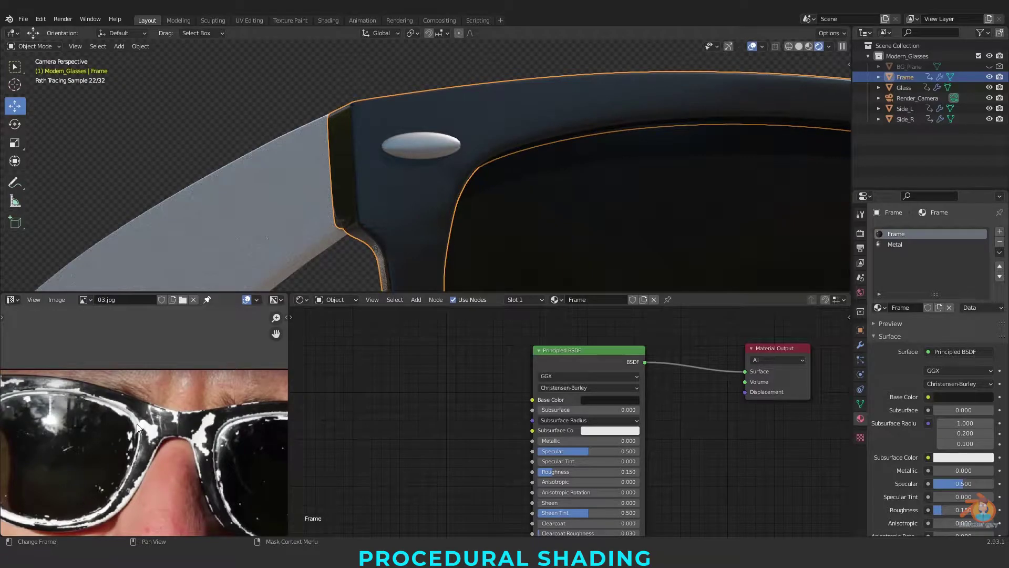
middle_click_drag(158, 433, 120, 428)
scroll(640, 176, "down", 8)
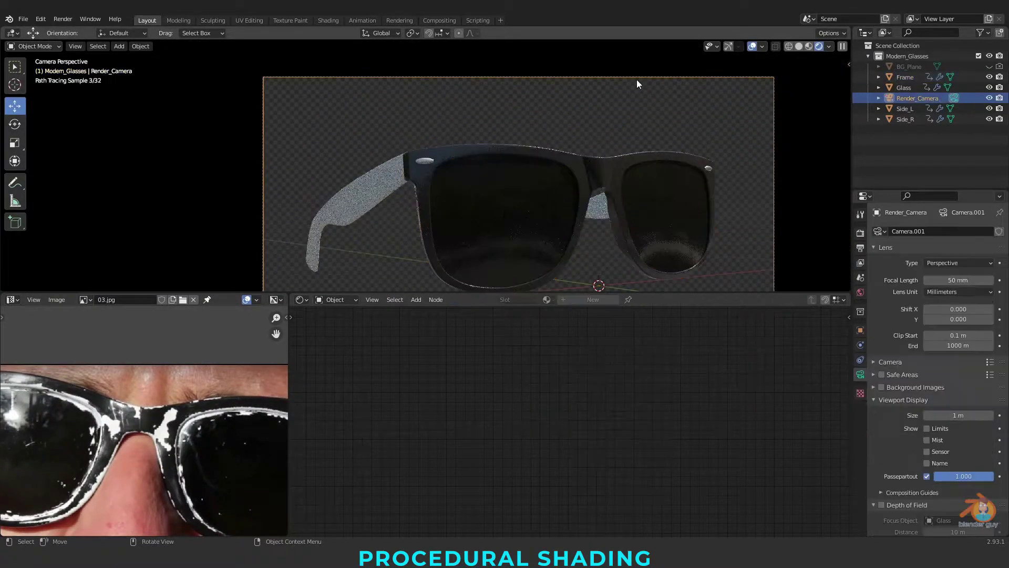
left_click(636, 80)
scroll(566, 249, "up", 1)
Copy the Frame material's Principled BSDF node and paste it into the Frame_Sides material of Side_L.
left_click(434, 263)
scroll(503, 346, "down", 3)
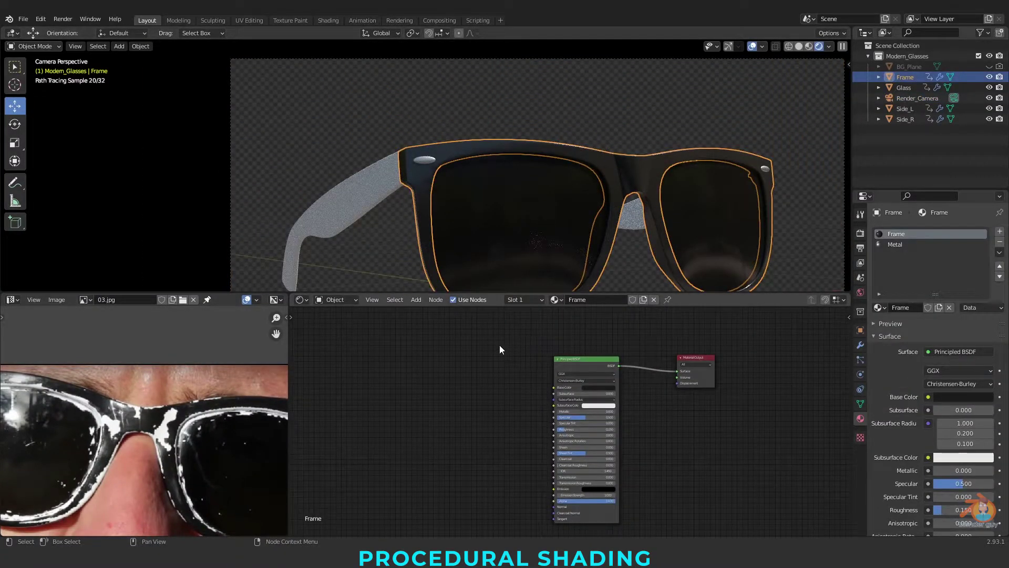
key("ctrl+v")
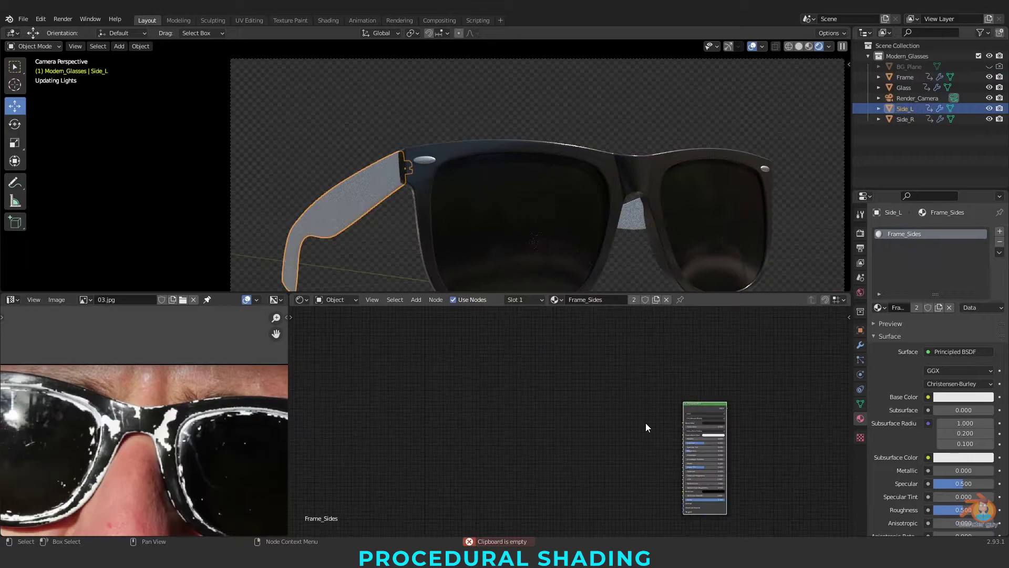
middle_click_drag(645, 422, 439, 432)
scroll(583, 412, "down", 12)
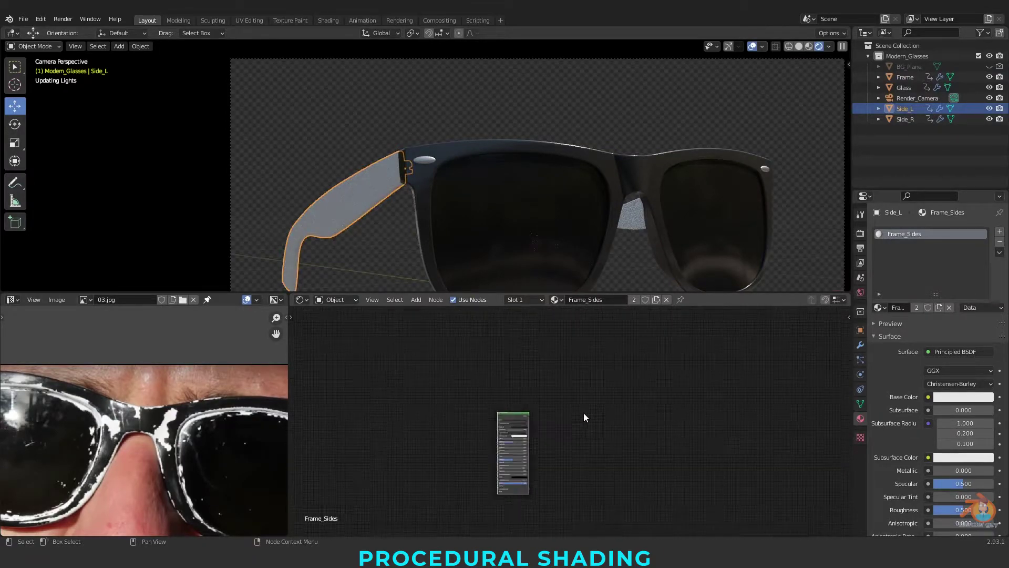
middle_click_drag(549, 419, 584, 377)
scroll(584, 376, "up", 10)
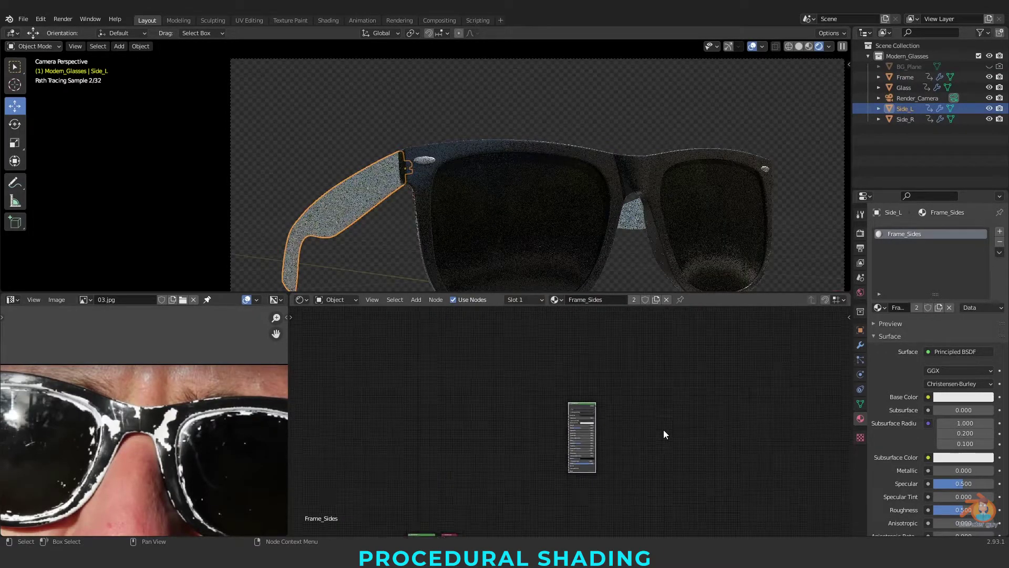
Connect the pasted Principled BSDF to the Frame_Sides Material Output and place the output node beside it.
left_click(666, 357, "ctrl+shift")
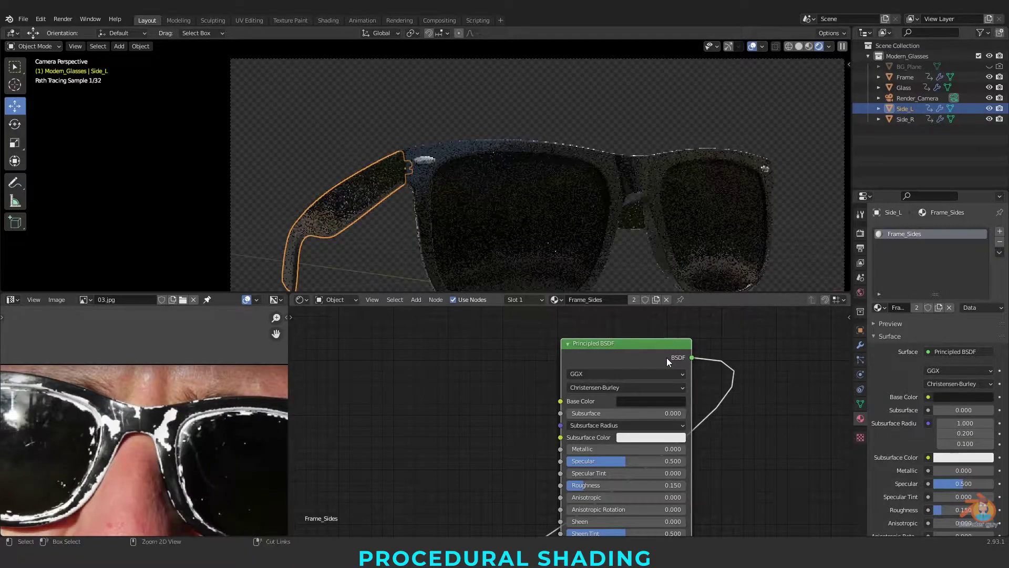
scroll(582, 411, "down", 8)
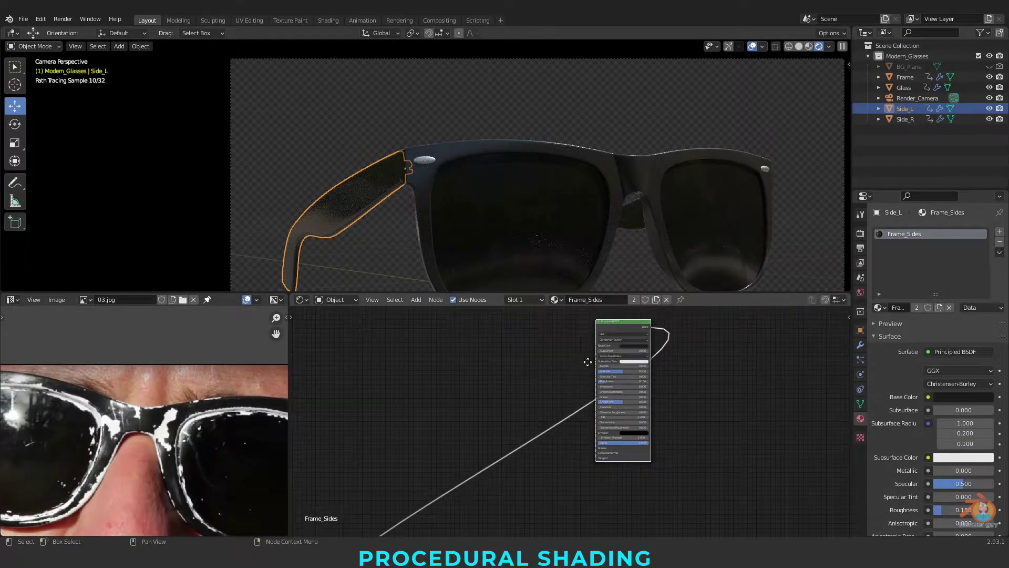
scroll(478, 502, "up", 3)
left_click_drag(447, 515, 685, 357)
scroll(633, 363, "up", 2)
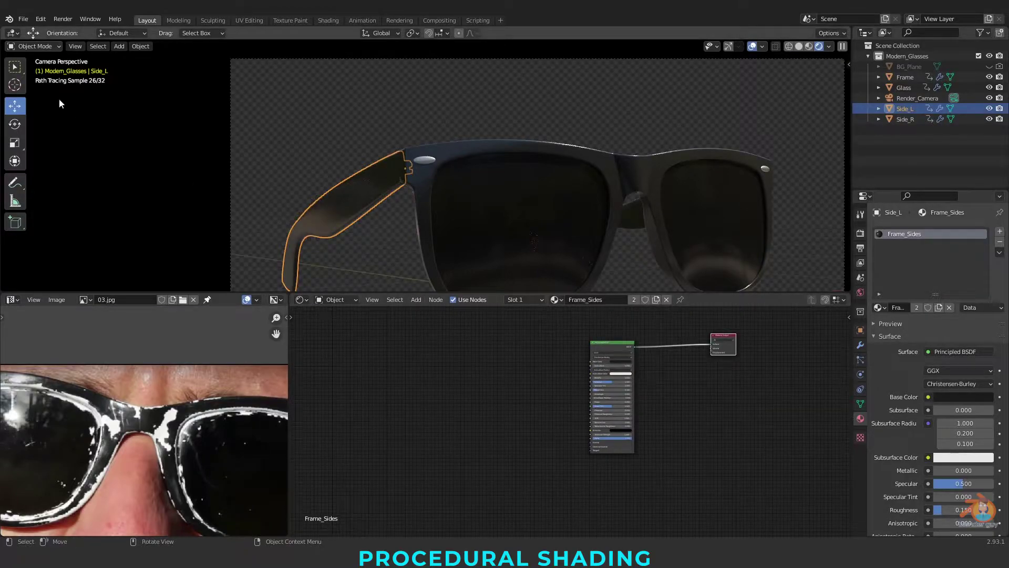
Search the add-ons preferences for "node" to check that Node Wrangler is enabled, and close the preferences.
left_click(40, 18)
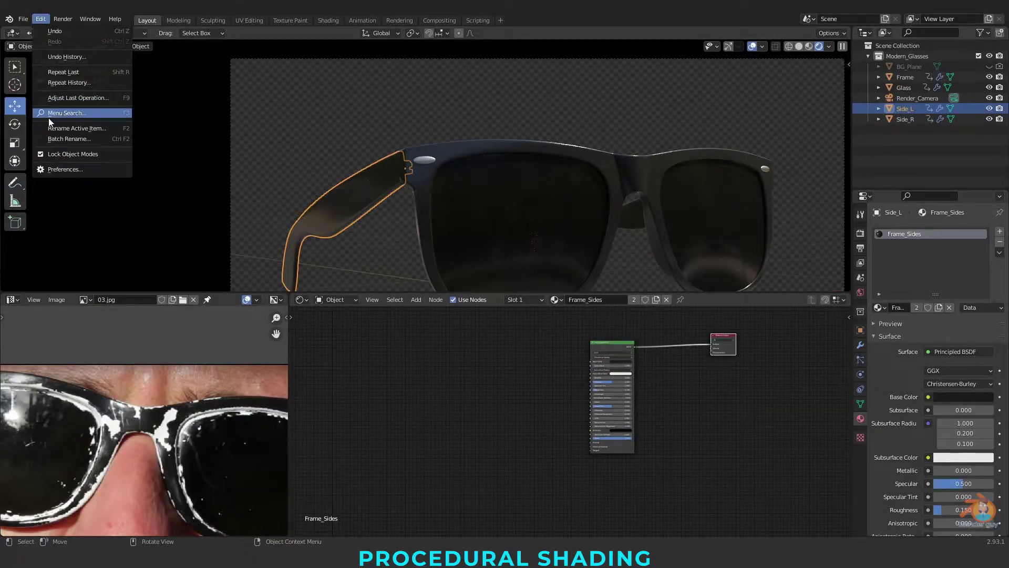
left_click(64, 172)
left_click(299, 59)
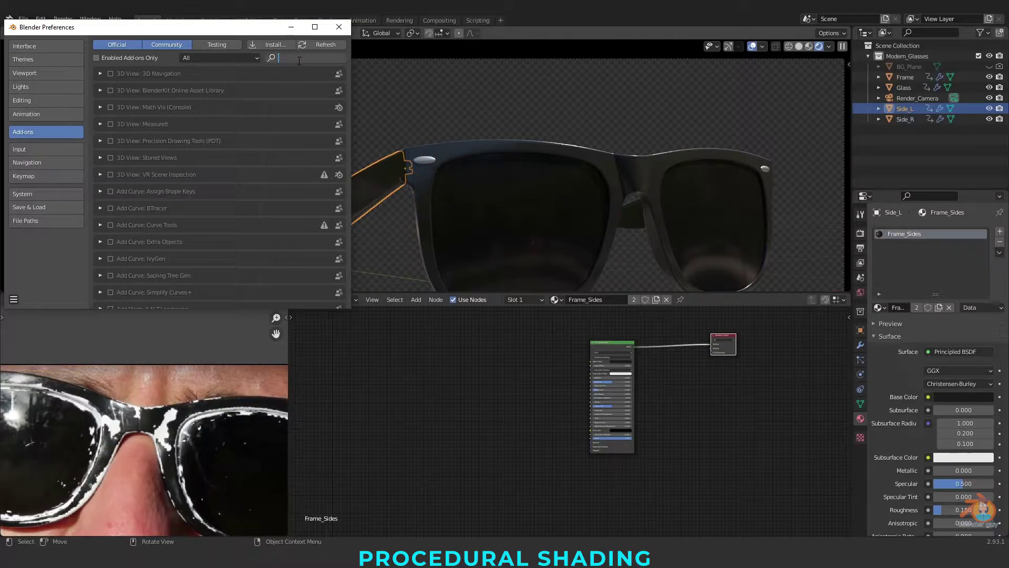
type("node")
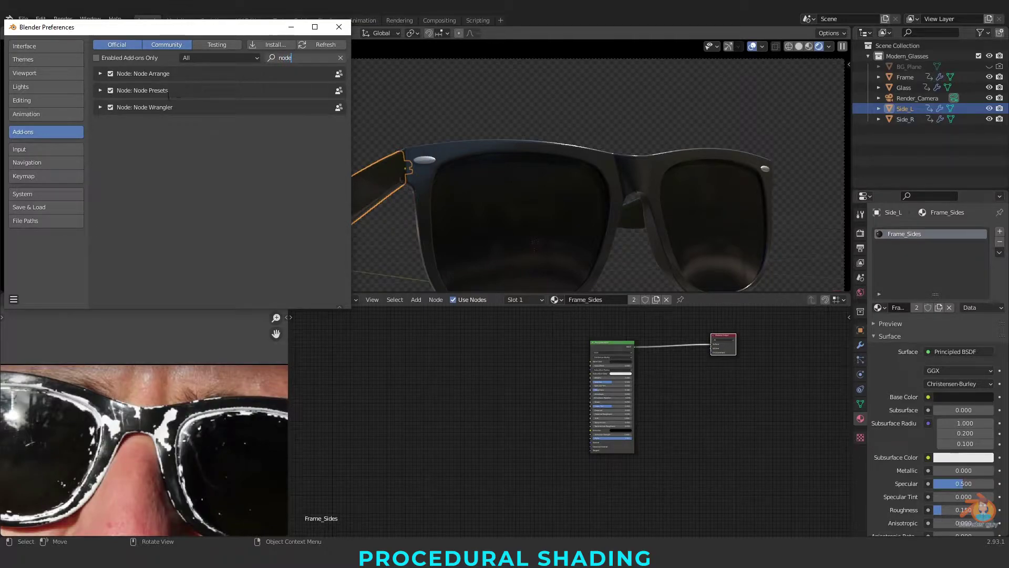
left_click(338, 27)
scroll(694, 337, "up", 4)
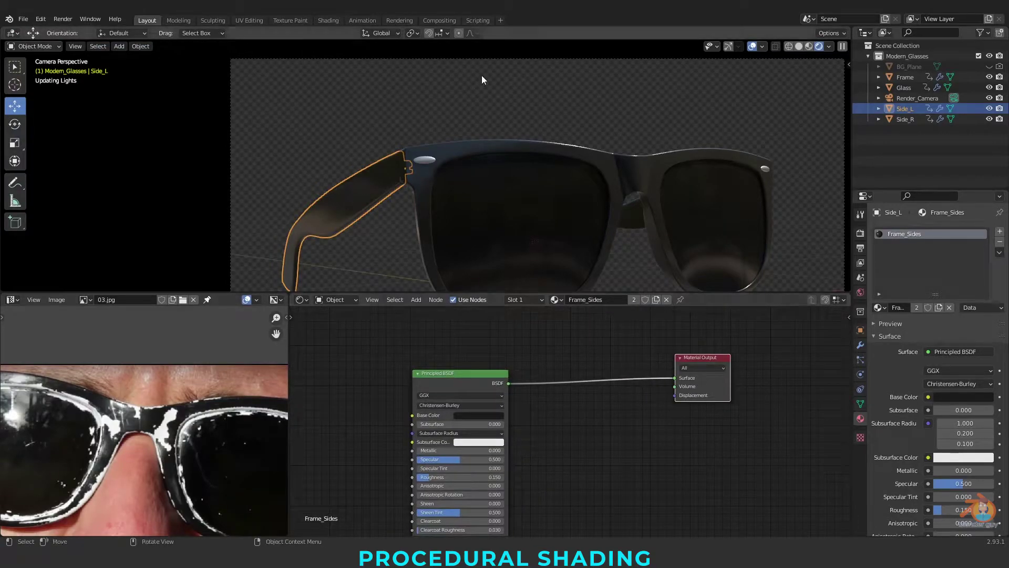
Hide the viewport overlays and frame the whole pair of glasses in the rendered camera view.
left_click(631, 222)
left_click(425, 113)
scroll(532, 113, "down", 4)
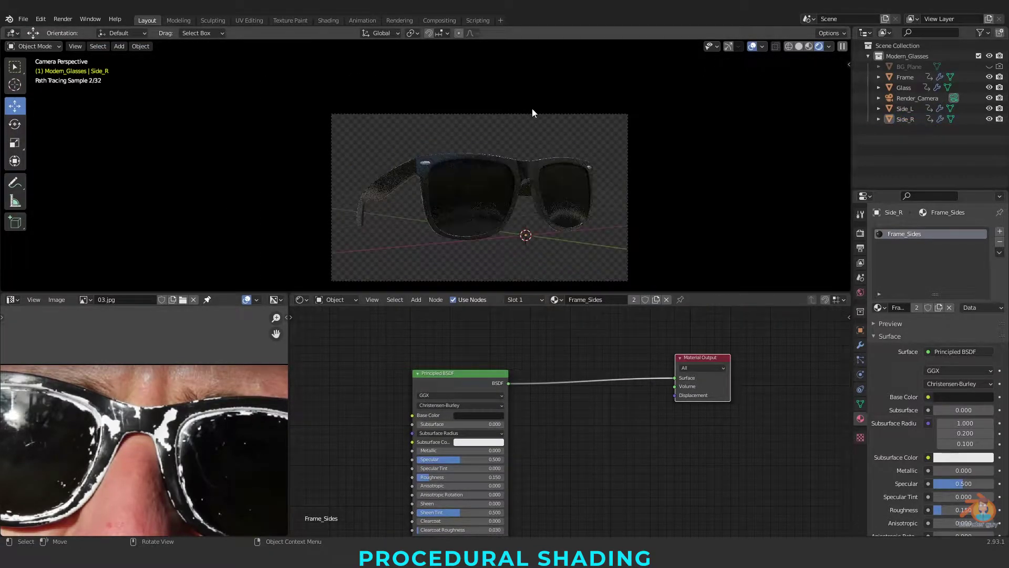
left_click(753, 48)
scroll(474, 209, "up", 2)
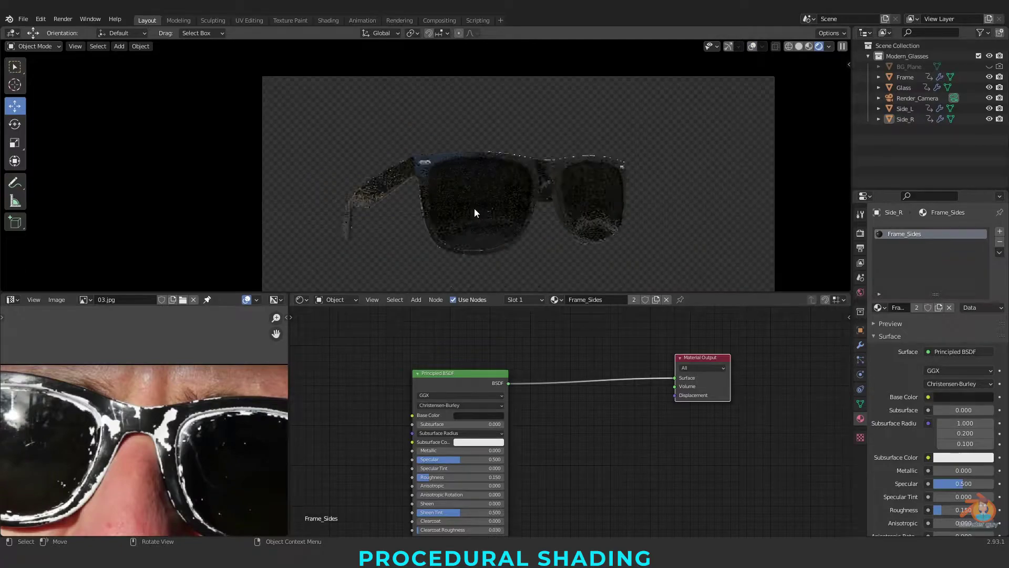
scroll(547, 125, "up", 2)
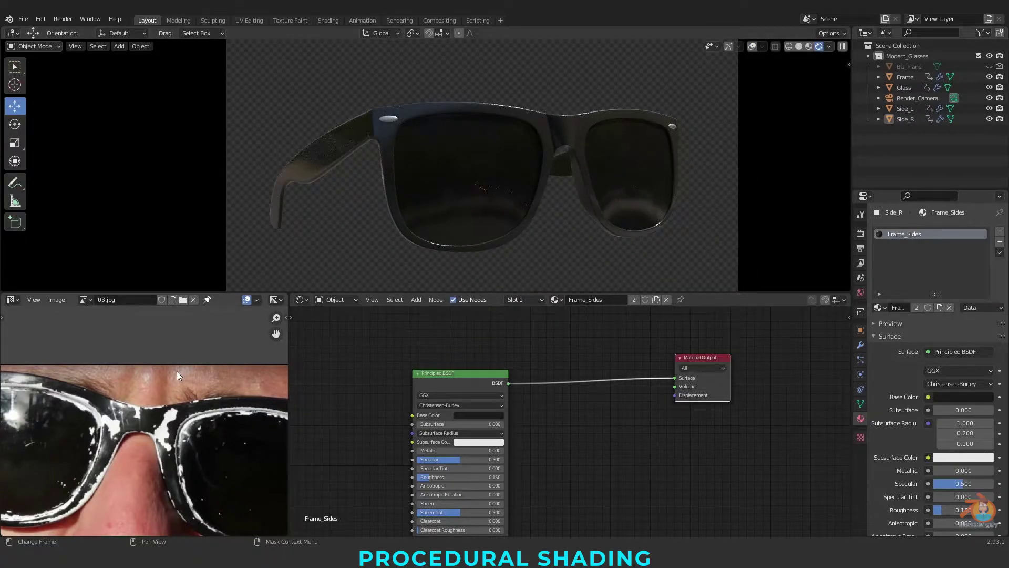
Add a Musgrave Texture node to the Glass object's material and preview it on the lenses.
left_click(461, 162)
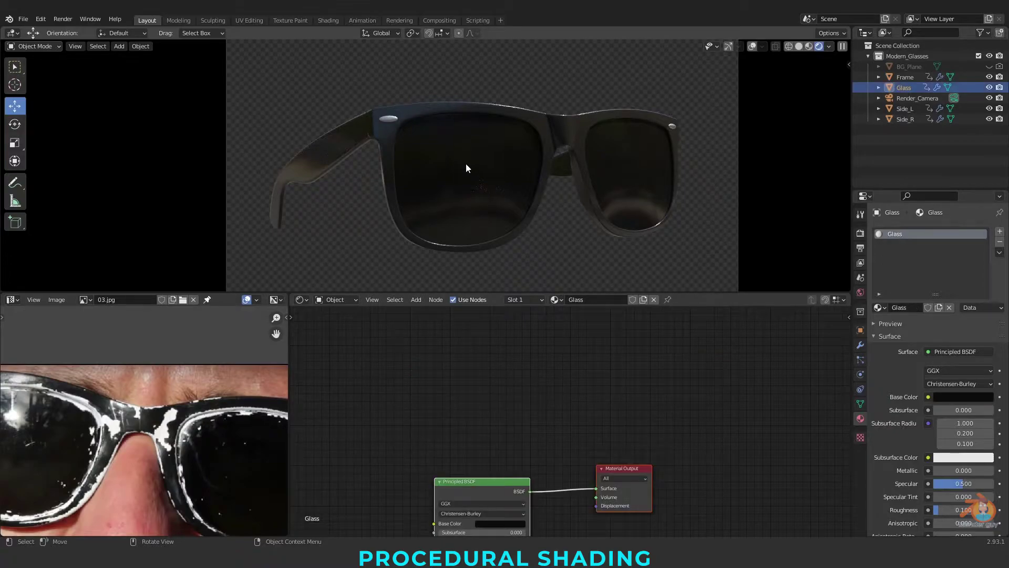
middle_click_drag(448, 430, 681, 322)
key("shift+a")
left_click(518, 383)
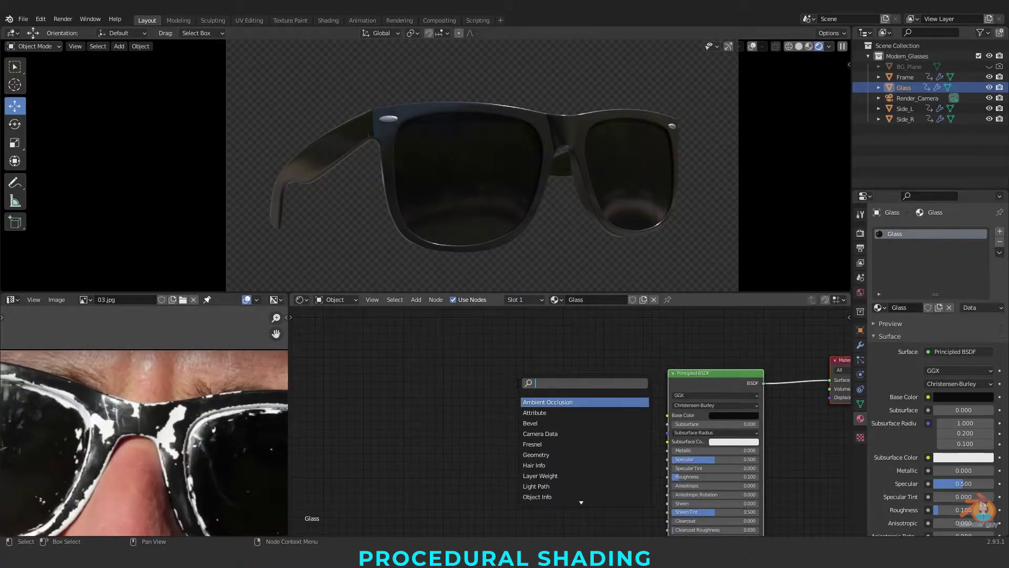
type("mus")
key("Return")
left_click(516, 384)
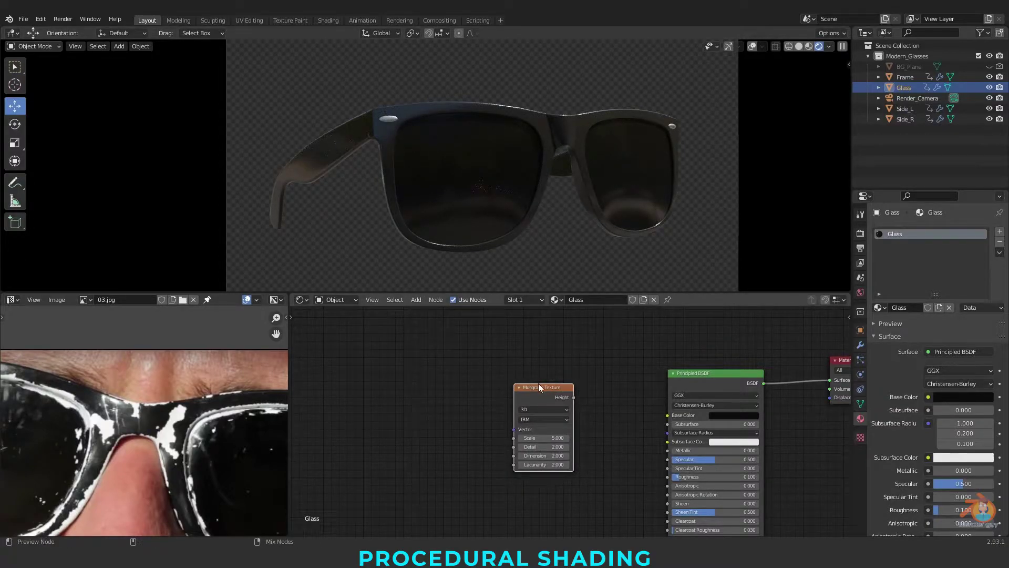
left_click(566, 401, "ctrl+shift")
Try the Musgrave Texture with scale 30.000 and detail 8.700.
scroll(447, 368, "up", 4)
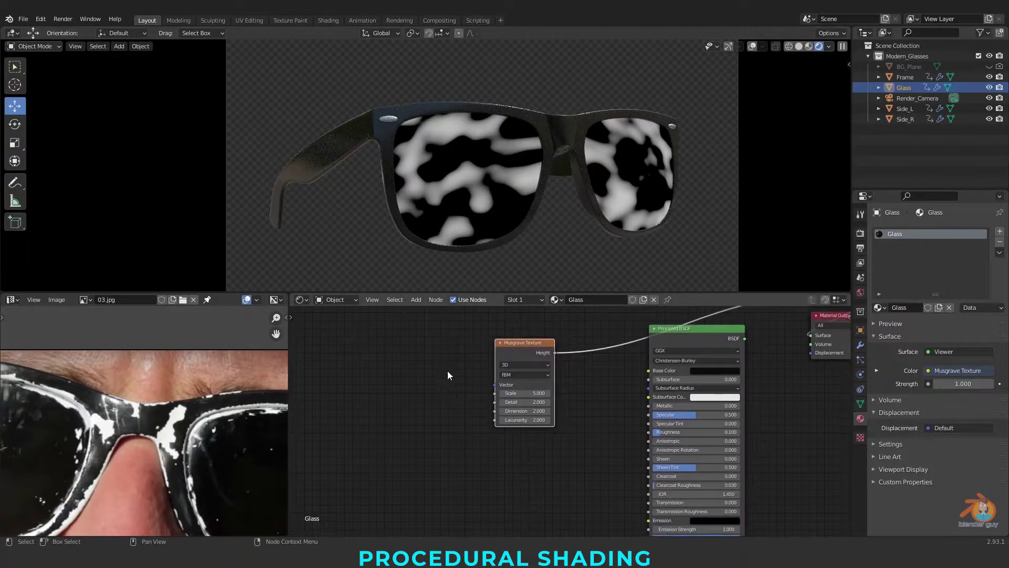
middle_click_drag(436, 380, 478, 451)
left_click_drag(521, 444, 598, 445)
scroll(433, 462, "up", 5)
middle_click_drag(466, 458, 454, 426)
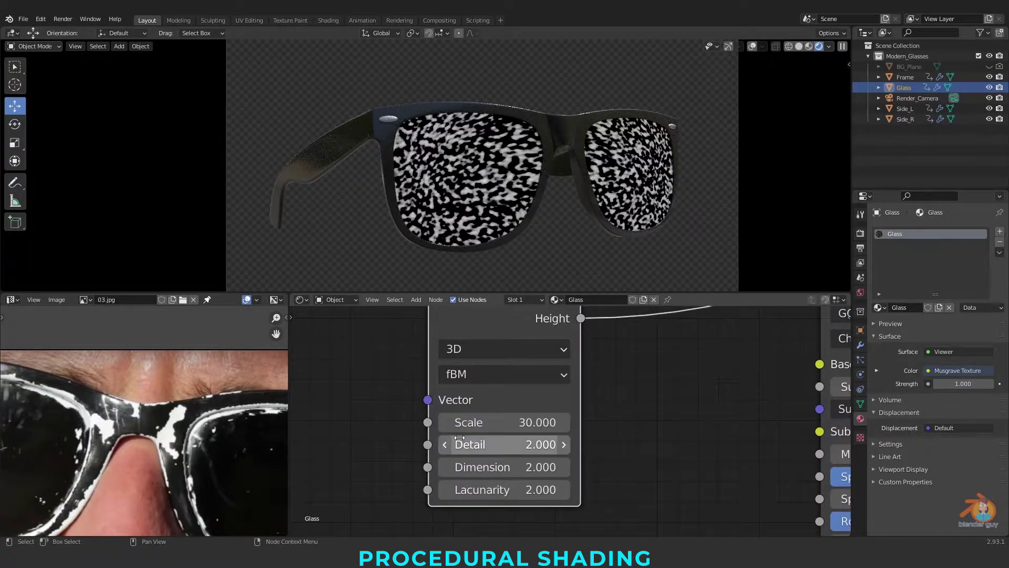
left_click_drag(505, 445, 557, 444)
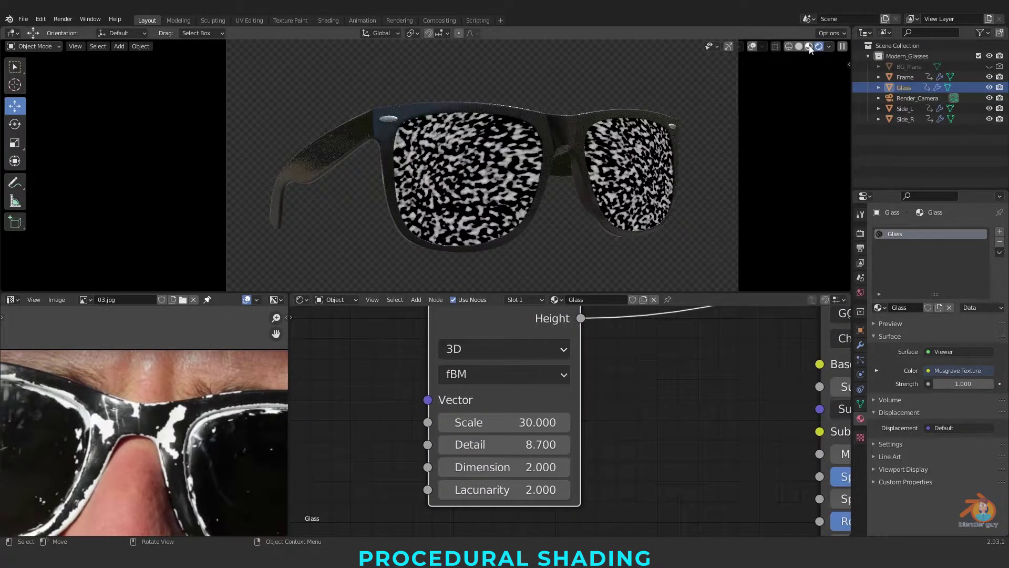
Switch the viewport to material preview and set the Musgrave Texture's detail to 15.500 and dimension to 0.200.
left_click(809, 45)
scroll(658, 456, "up", 2)
middle_click_drag(658, 456, 750, 449)
left_click_drag(578, 435, 580, 461)
Try a different lacunarity on the Musgrave Texture and undo the change.
scroll(447, 174, "up", 15)
left_click_drag(632, 487, 643, 486)
key("ctrl+z")
key("ctrl+z")
Set the Musgrave Texture's scale to 21.700 and inspect the pattern on the lens up close.
scroll(495, 220, "down", 12)
left_click_drag(578, 407, 541, 408)
scroll(446, 223, "up", 12)
scroll(445, 223, "up", 3)
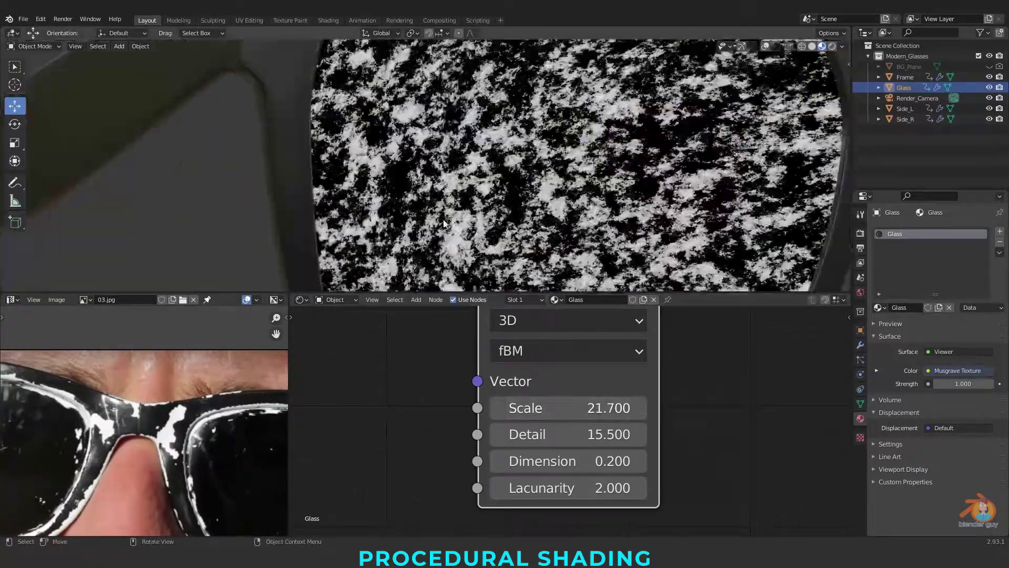
scroll(705, 424, "down", 5)
Add a ColorRamp node and connect the Musgrave Texture's Height output to its Fac input.
middle_click_drag(677, 379, 471, 334)
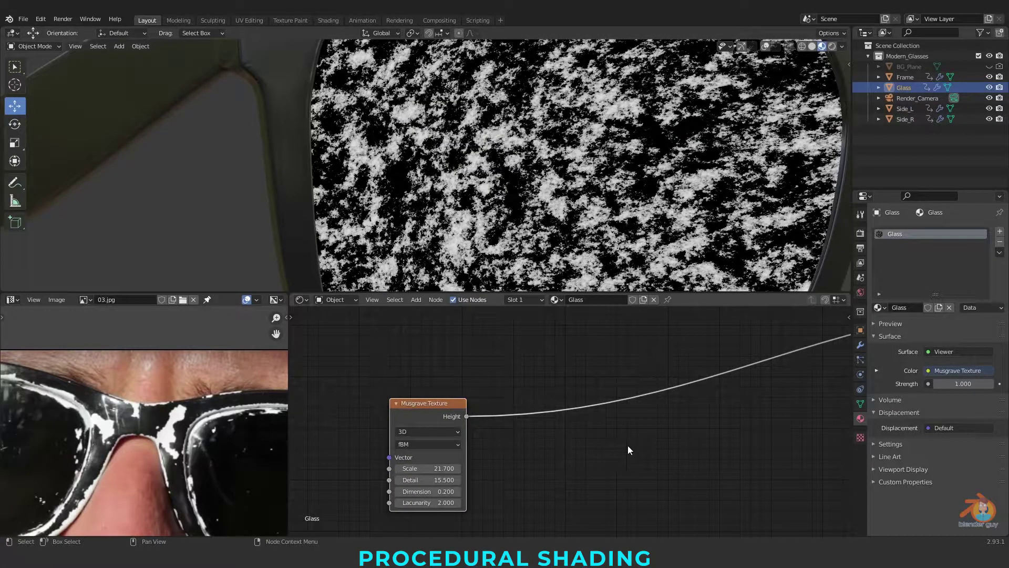
key("shift+a")
left_click(610, 412)
type("colo")
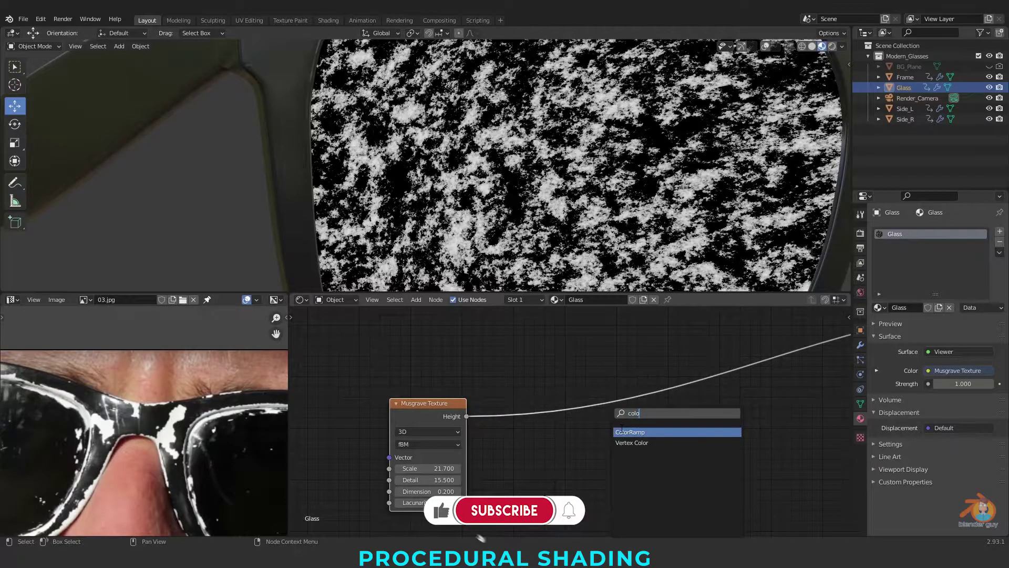
key("Return")
left_click(642, 417)
middle_click_drag(493, 471, 480, 423)
mouse_move(453, 368)
left_mouse_down()
mouse_move(606, 471)
mouse_move(626, 467)
left_mouse_up()
mouse_move(600, 413)
middle_mouse_down()
mouse_move(489, 444)
mouse_move(500, 447)
middle_mouse_up()
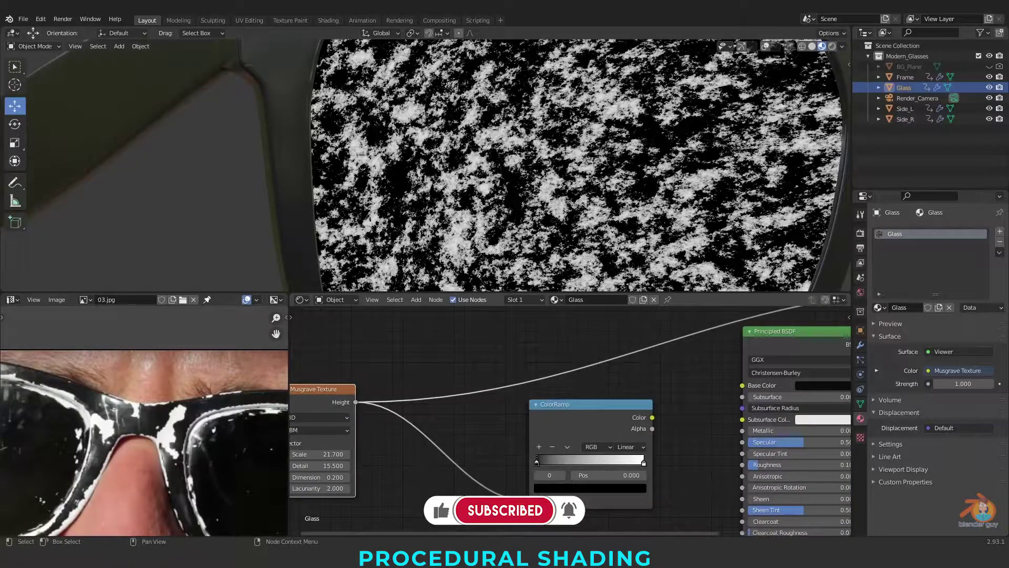
Preview the ColorRamp on the lenses and sharpen its contrast, with the black stop at 0.141 and the white stop close beside it.
left_click(643, 416, "ctrl+shift")
mouse_move(537, 459)
left_mouse_down()
mouse_move(591, 457)
mouse_move(535, 458)
mouse_move(556, 457)
left_mouse_up()
left_click_drag(645, 461, 578, 459)
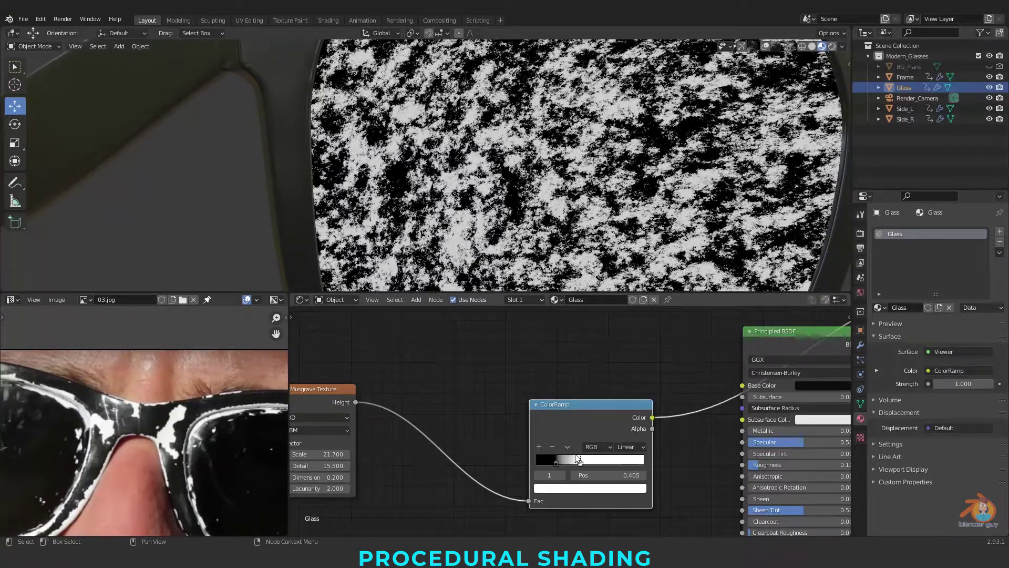
scroll(357, 188, "up", 2)
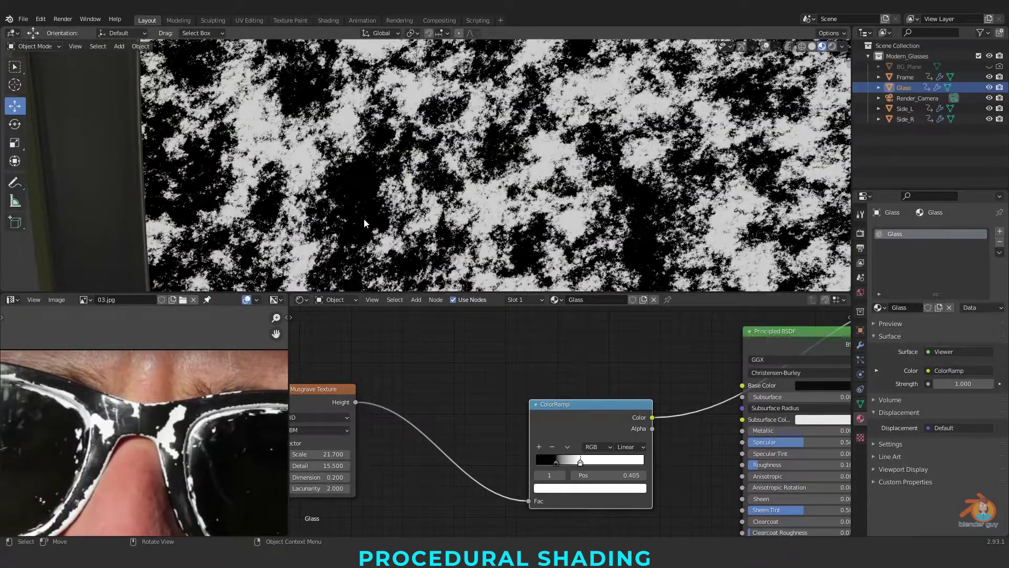
mouse_move(556, 459)
left_mouse_down()
mouse_move(585, 463)
mouse_move(548, 462)
left_mouse_up()
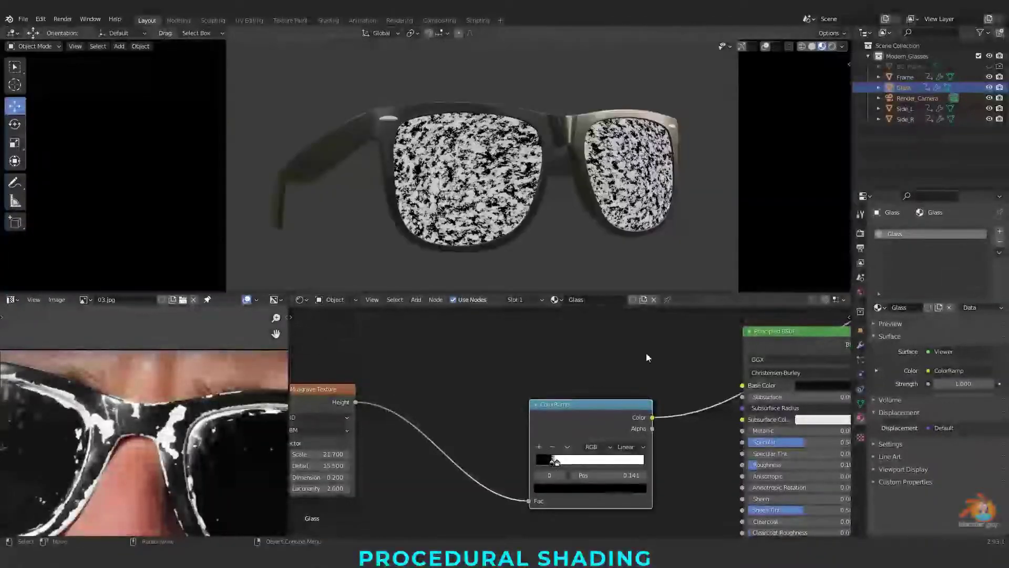
Rearrange the Glass material's nodes so the Principled BSDF sits clear of the texture nodes, with more room before the Material Output.
scroll(601, 453, "down", 4)
left_click_drag(584, 432, 609, 342)
left_click_drag(669, 407, 595, 435)
scroll(598, 425, "up", 5)
middle_click_drag(678, 444, 617, 462)
left_click_drag(762, 400, 824, 404)
scroll(634, 383, "up", 3)
Add a second Principled BSDF node to the Glass material and place it beside the original one.
middle_click_drag(634, 384, 587, 451)
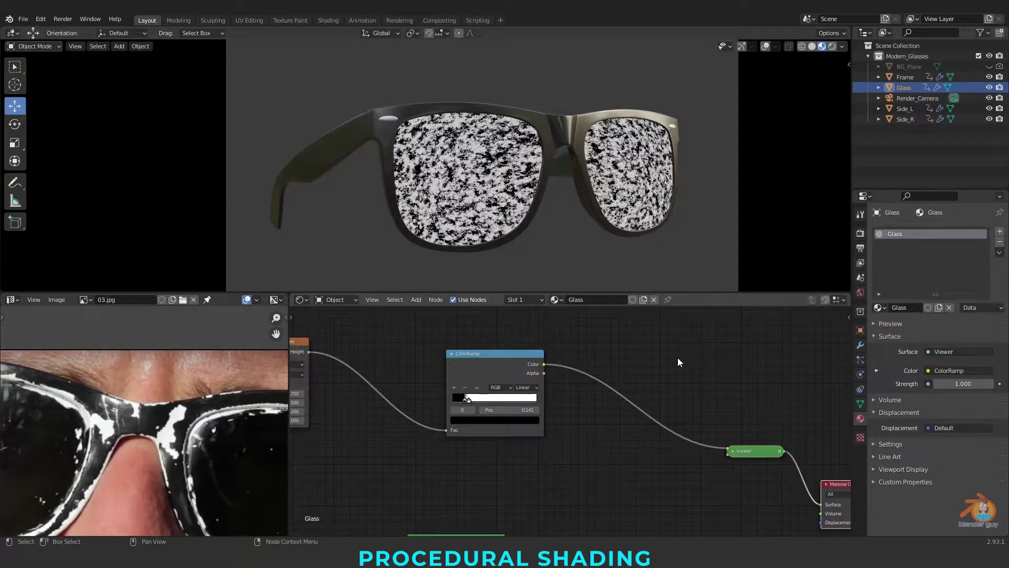
key("shift+a")
left_click(685, 358)
type("pro")
key("Down")
key("Down")
key("Down")
key("Down")
key("Down")
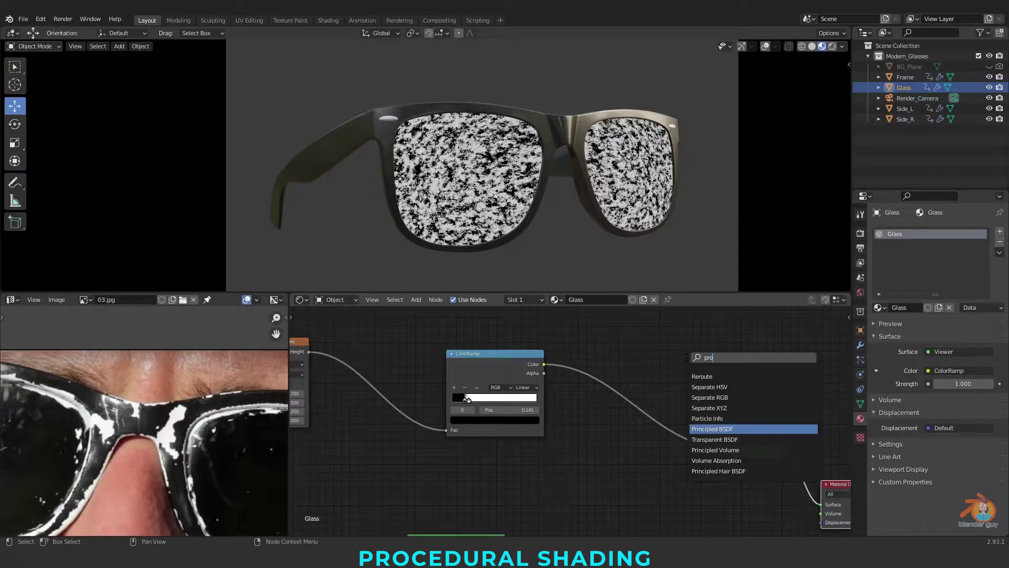
key("Return")
left_click(559, 467)
middle_click_drag(555, 406, 561, 338)
scroll(543, 352, "down", 4)
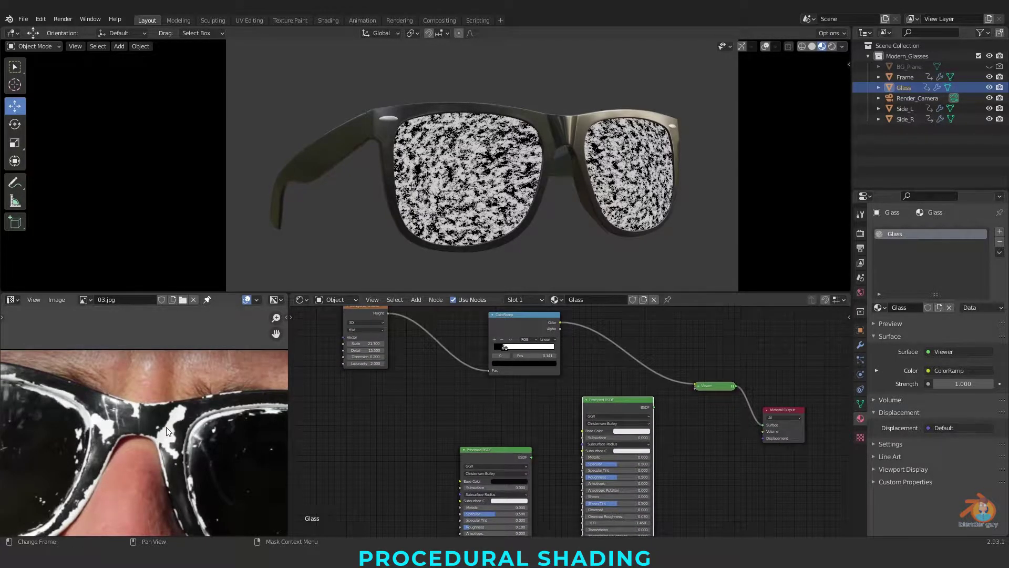
Connect the ColorRamp's Color output to the new Principled BSDF's Base Color and preview that shader on the lenses.
middle_click_drag(530, 384, 525, 389)
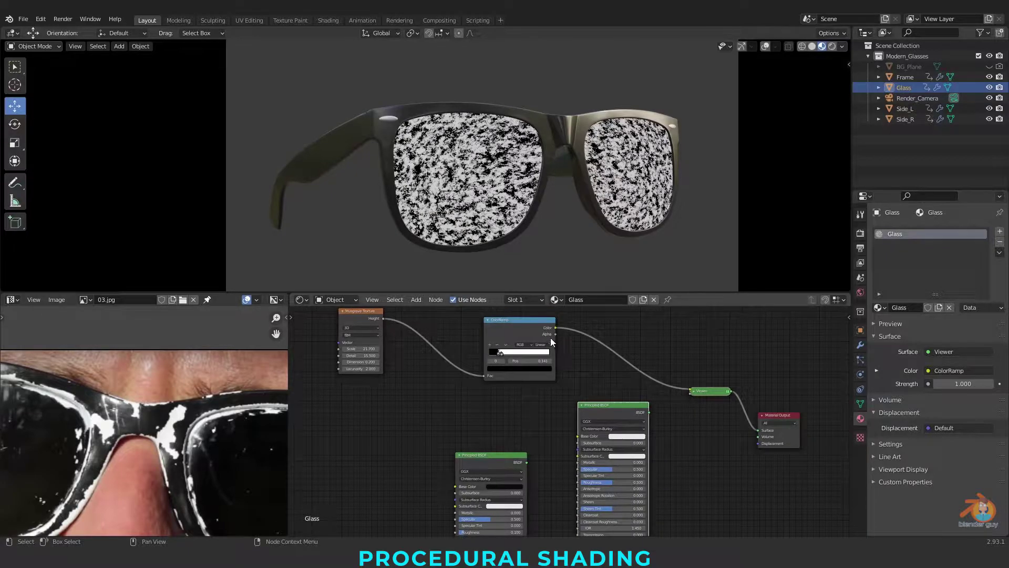
left_click_drag(555, 327, 576, 437)
scroll(657, 406, "up", 3)
left_click(686, 401, "ctrl+shift")
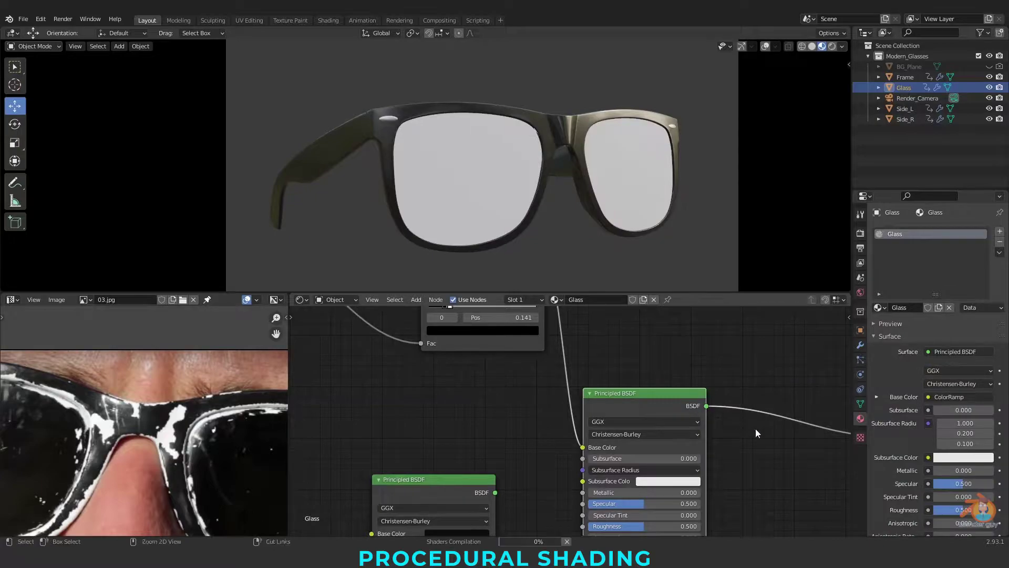
Set the new Principled BSDF's roughness to 0.75.
scroll(735, 417, "up", 2)
left_click_drag(673, 456, 726, 457)
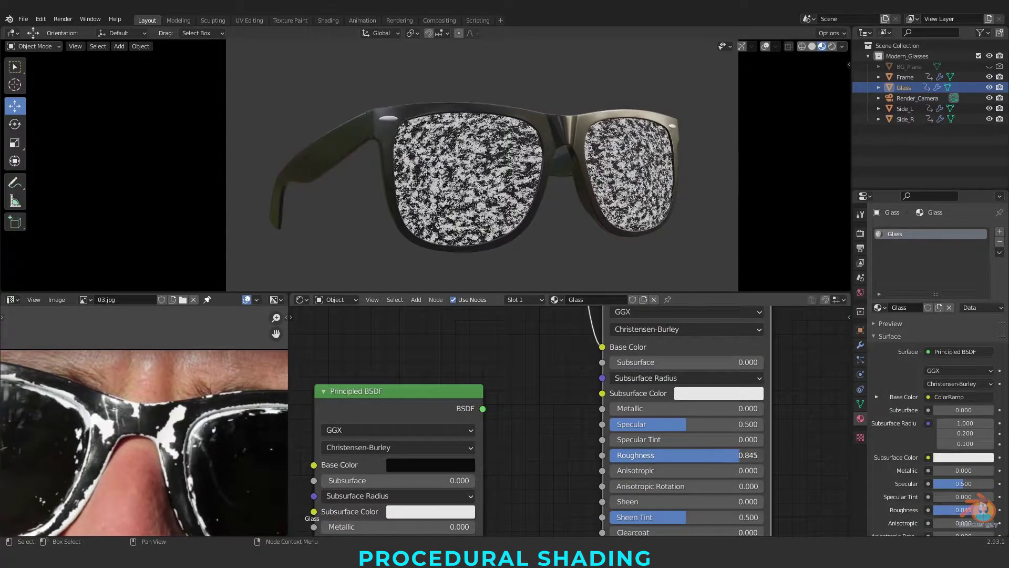
left_click(741, 456)
type("0.75")
key("Return")
scroll(731, 458, "down", 4)
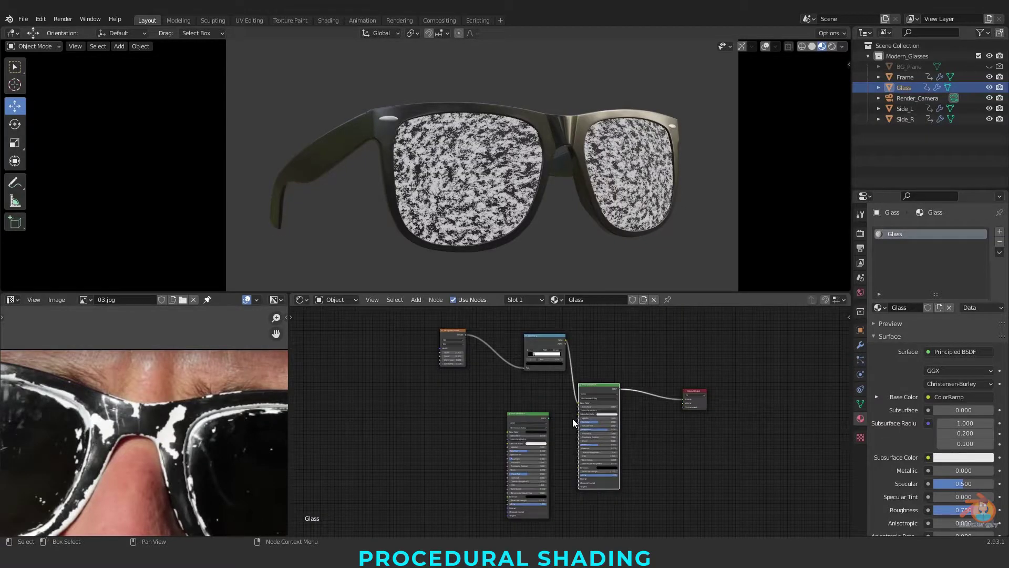
Compare the original black glass shader with the new textured shader by previewing each on the lenses.
middle_click_drag(572, 419, 551, 468)
left_click(572, 471, "ctrl+shift")
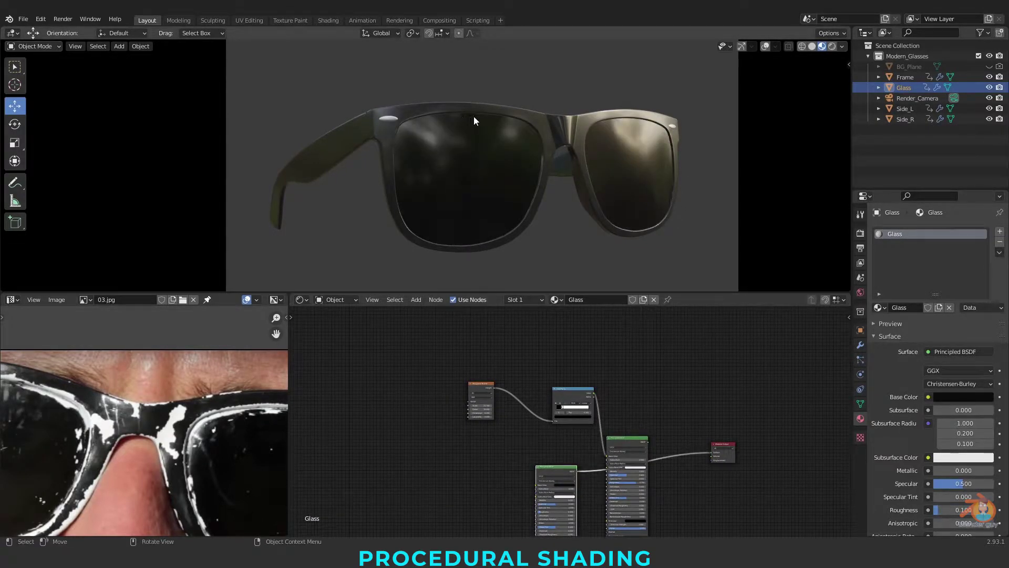
left_click(641, 447, "ctrl+shift")
scroll(649, 447, "up", 2)
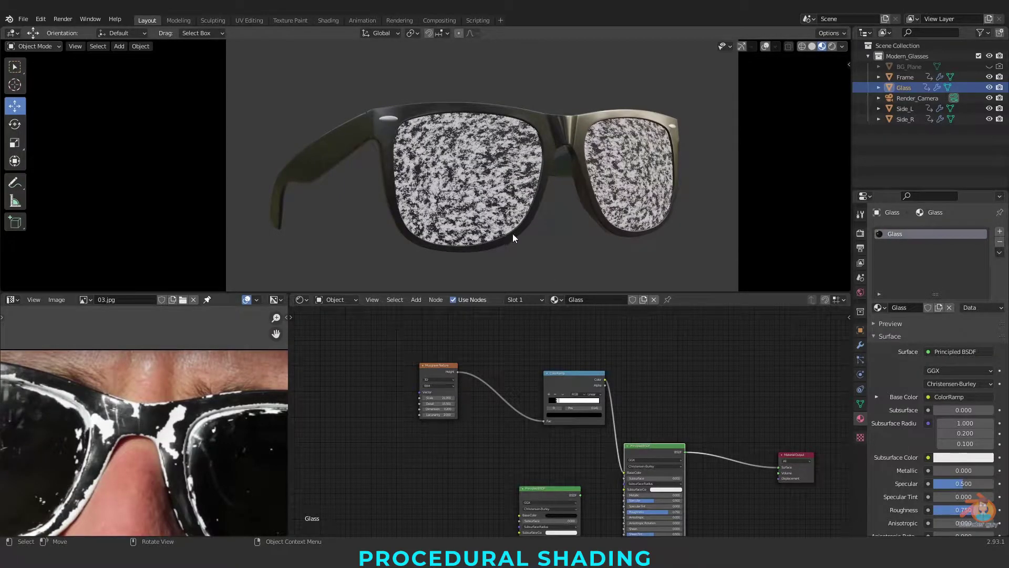
Move the textured Principled BSDF up beside the ColorRamp and add a Mix Shader node below the Material Output.
left_click_drag(671, 453, 696, 334)
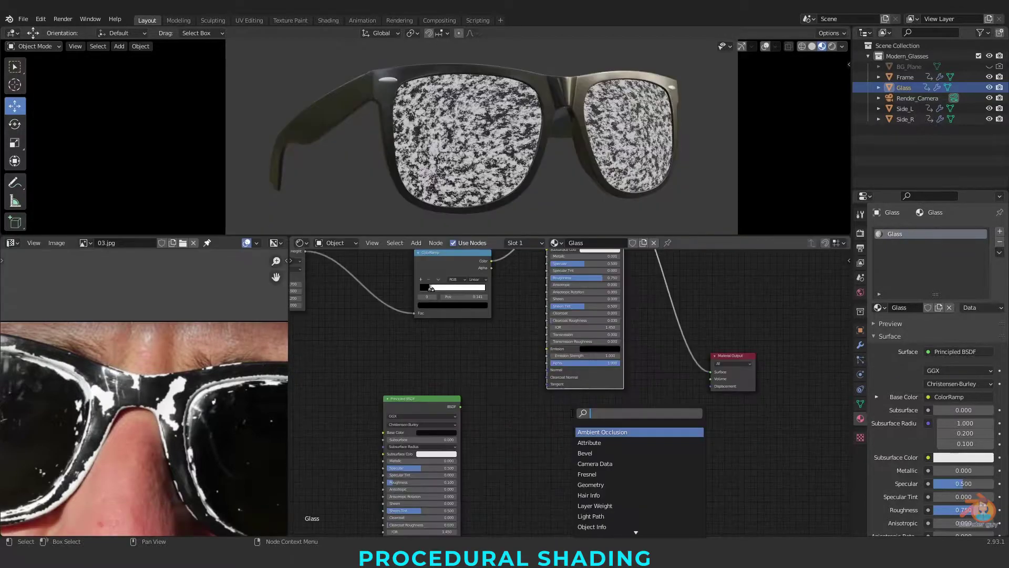
type("mix")
key("Down")
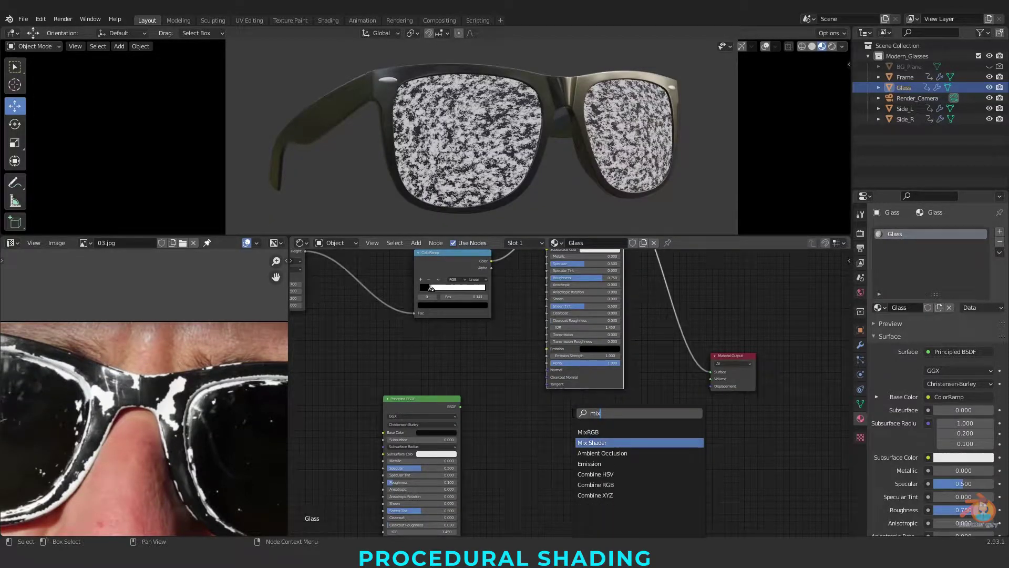
key("Return")
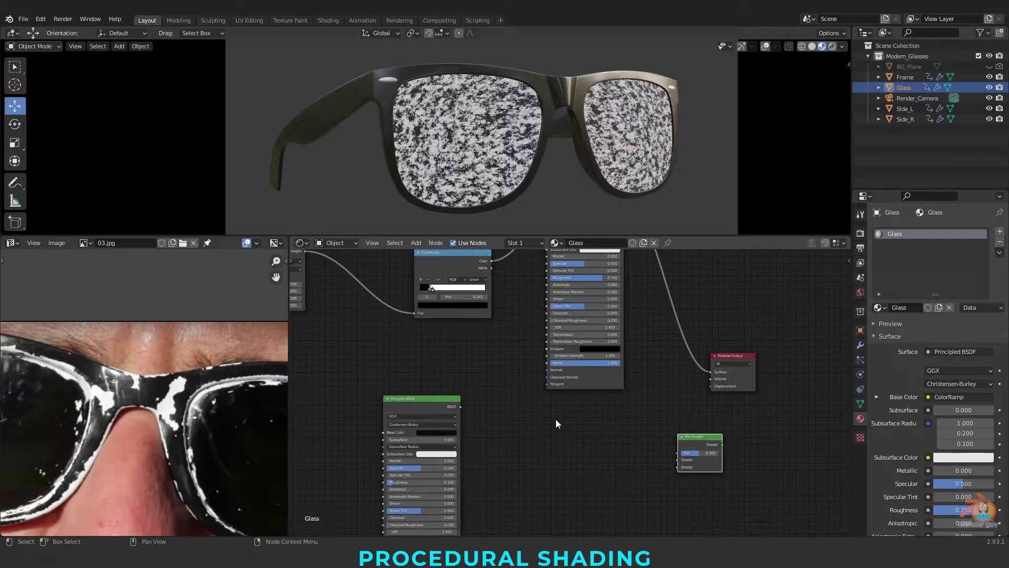
Place the original Principled BSDF beside the Mix Shader and move the Material Output farther from the shader nodes.
left_click_drag(455, 408, 625, 421)
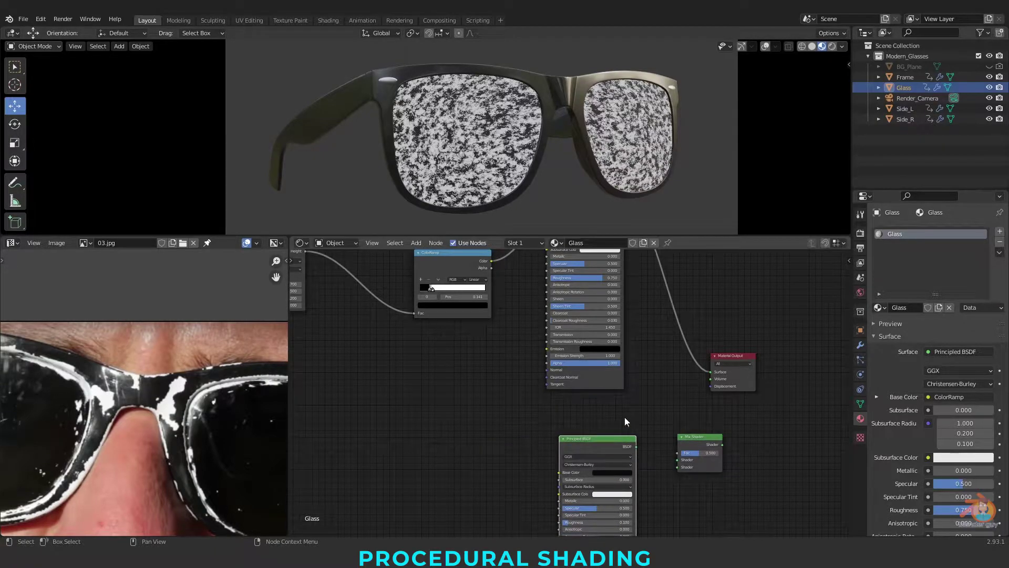
scroll(626, 422, "down", 2)
left_click(691, 377)
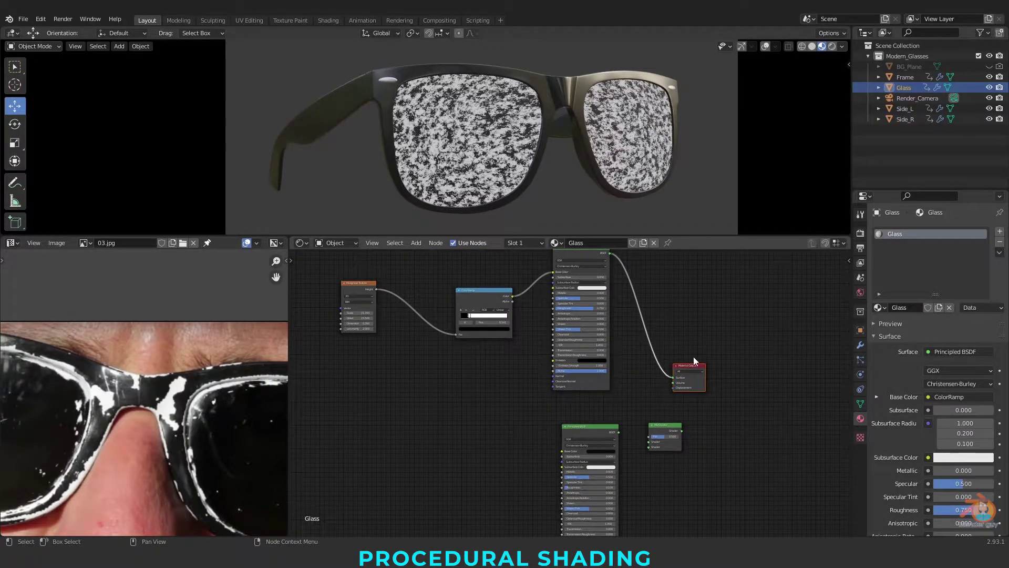
left_click_drag(691, 368, 804, 331)
middle_click_drag(686, 360, 645, 462)
middle_click_drag(201, 440, 97, 372)
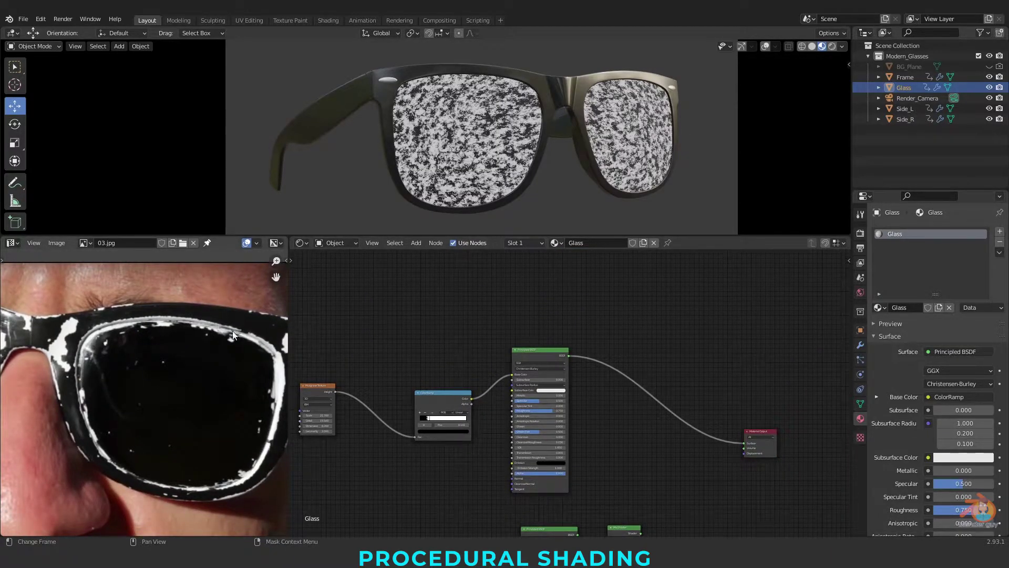
Add an Ambient Occlusion node near the Material Output in the glass material and preview it on the lenses.
middle_click_drag(705, 322, 635, 326)
key("shift+a")
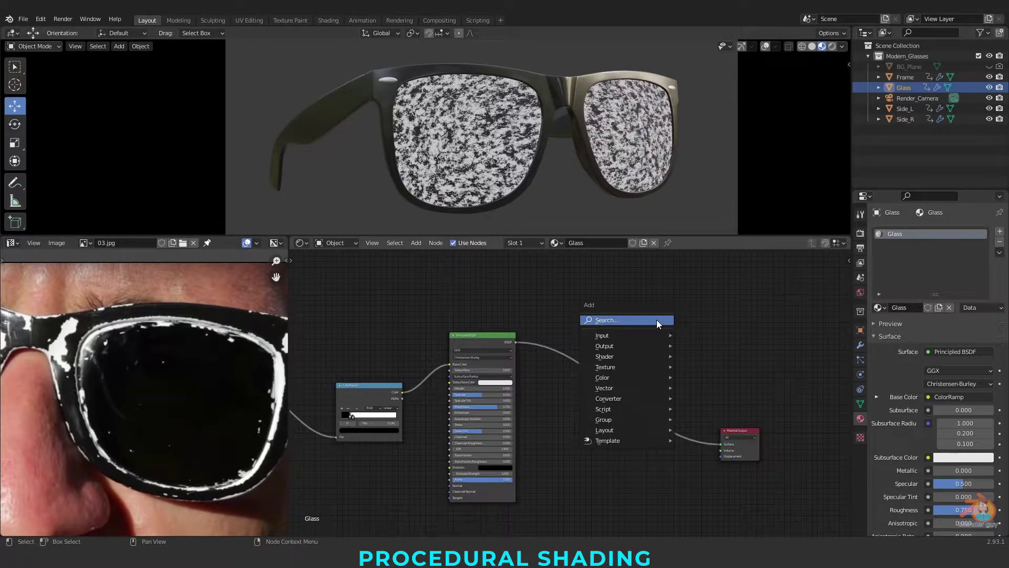
left_click(656, 319)
key("Return")
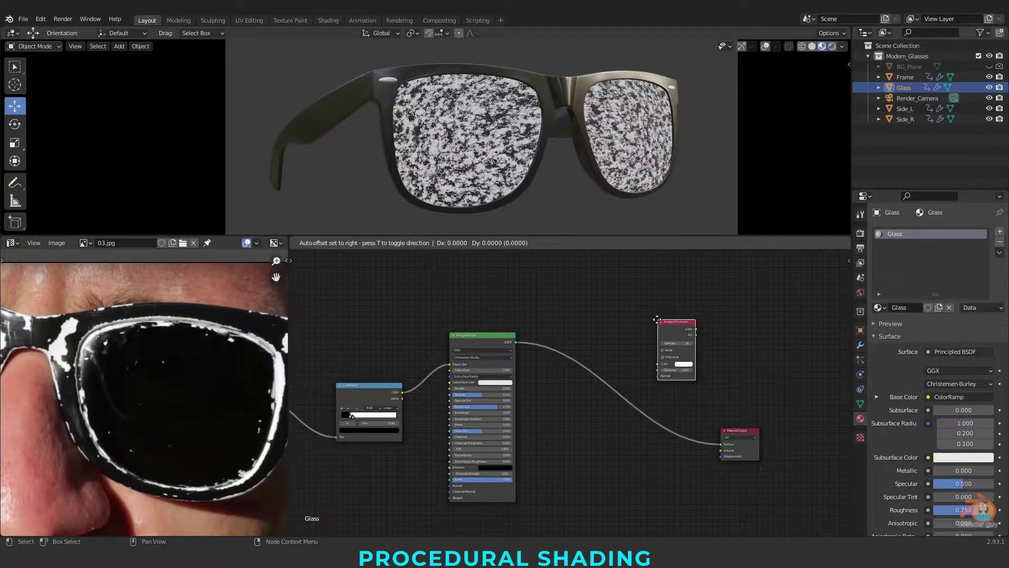
left_click(657, 320)
left_click(640, 365, "ctrl+shift")
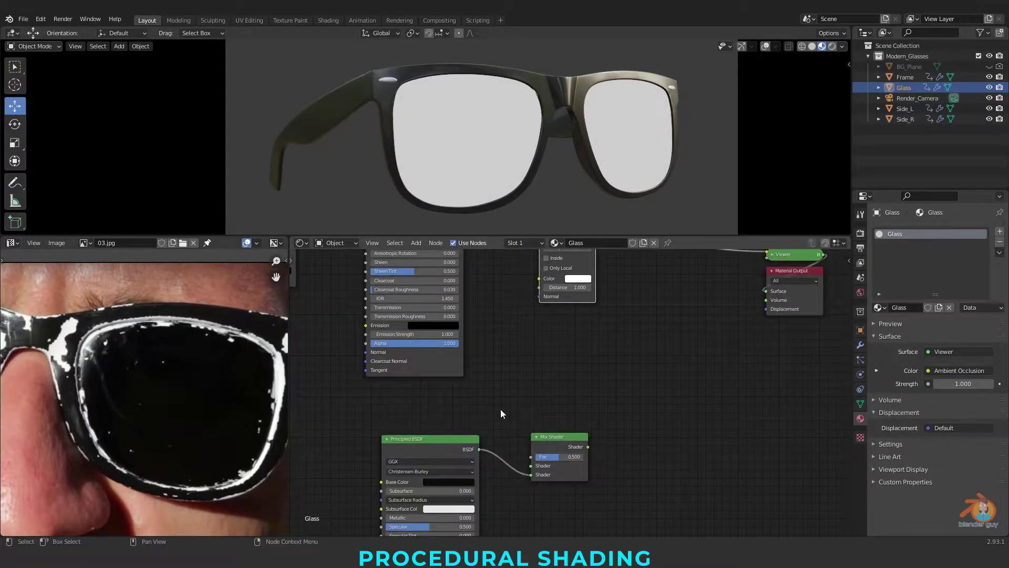
Move the Mix Shader beneath the Material Output and cut the textured shader's link into its Fac input.
middle_click_drag(500, 409, 548, 398)
left_click(533, 403)
scroll(566, 390, "down", 6)
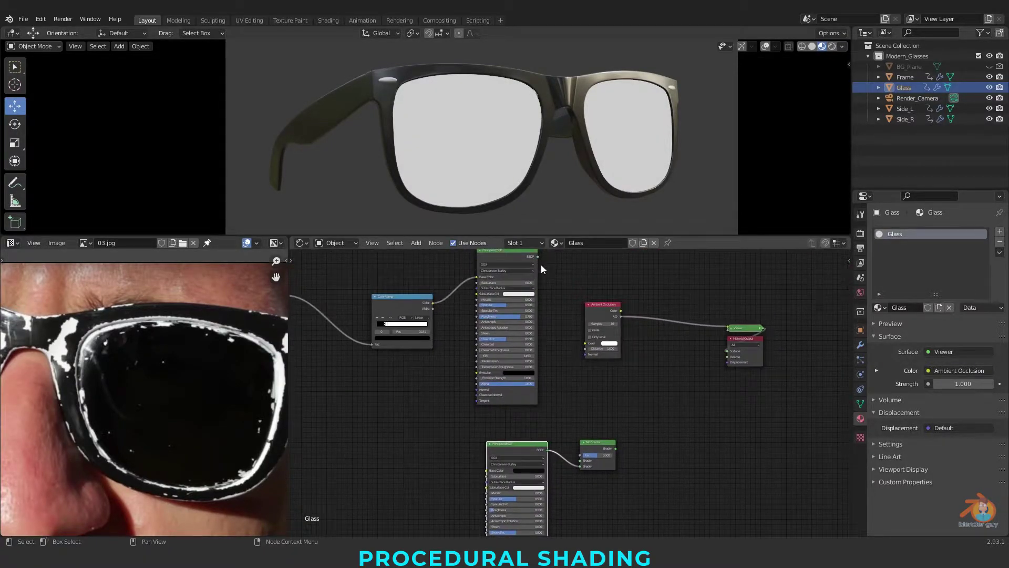
left_click_drag(538, 257, 718, 418)
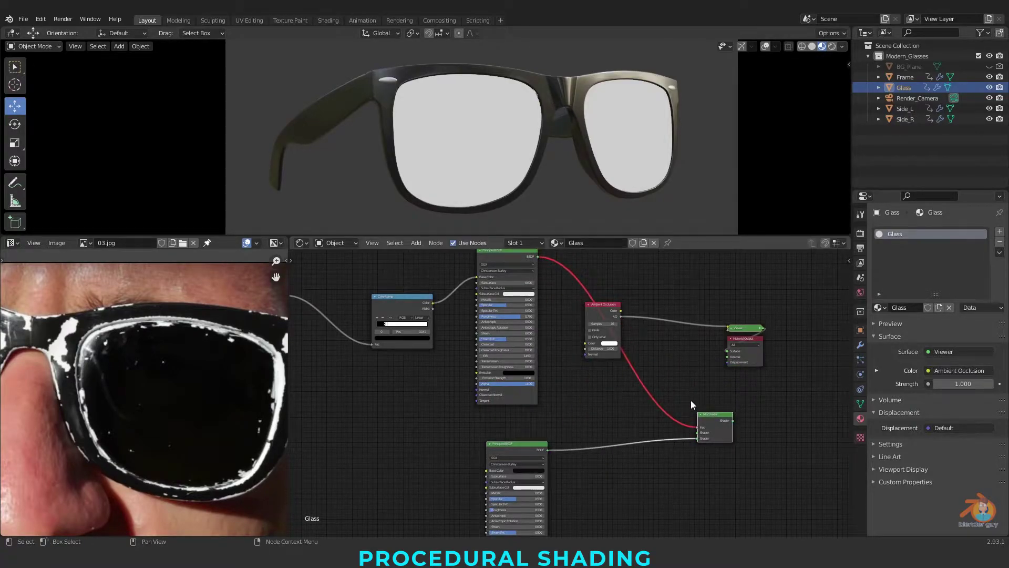
right_click_drag(677, 396, 612, 418, "ctrl")
middle_click_drag(585, 406, 583, 448)
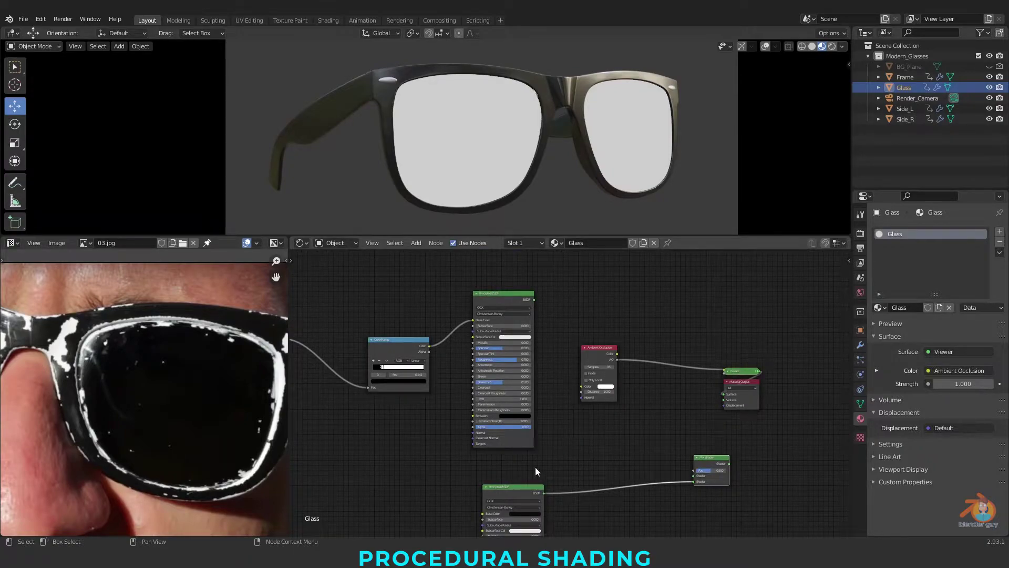
key("ctrl+z")
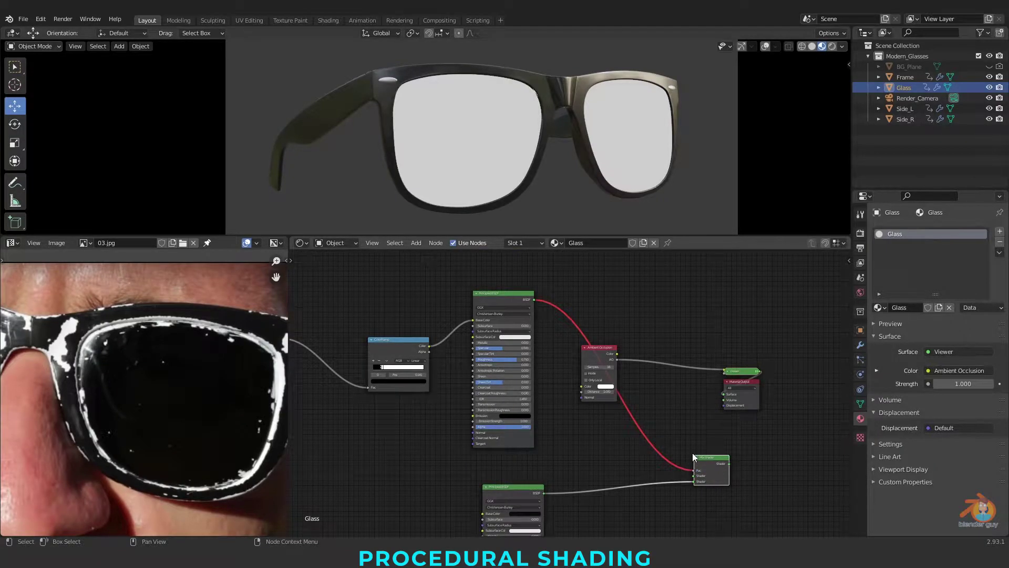
scroll(692, 453, "up", 2)
middle_click_drag(692, 493, 707, 437)
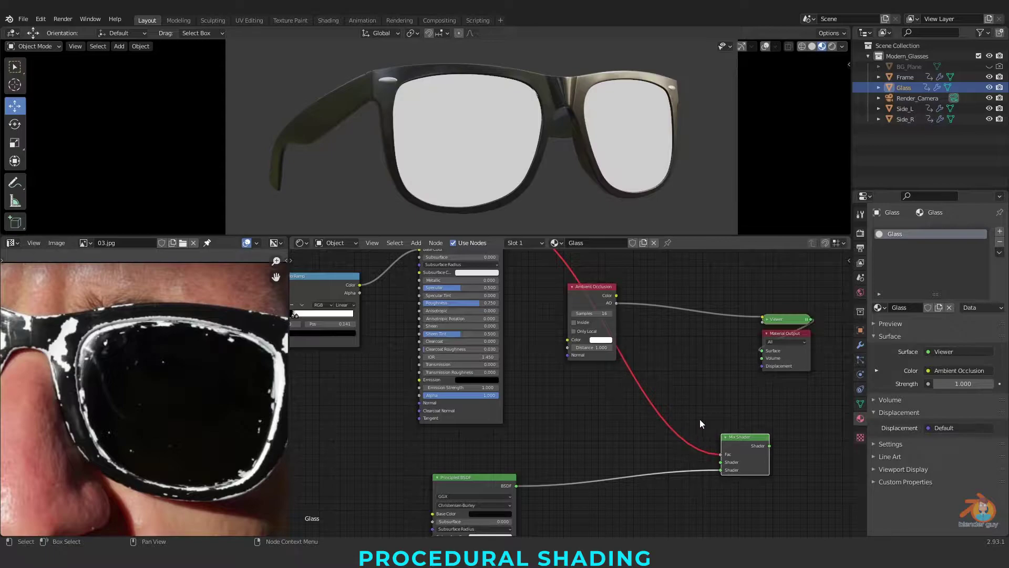
right_click_drag(662, 407, 596, 434, "ctrl")
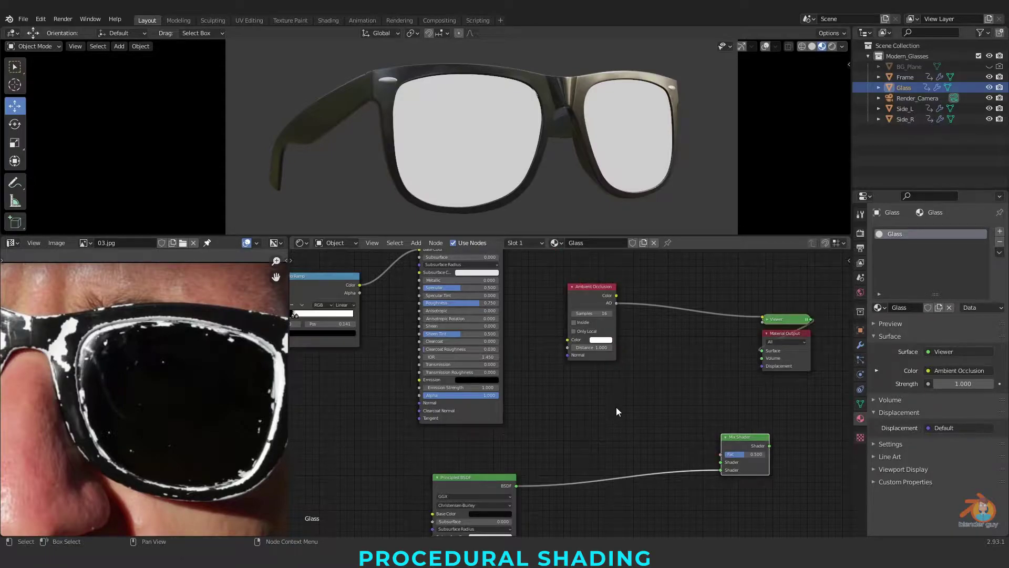
Connect the textured Principled BSDF to the Mix Shader's first shader input and the black Principled BSDF to the second.
scroll(612, 412, "down", 1)
left_click_drag(492, 263, 680, 471)
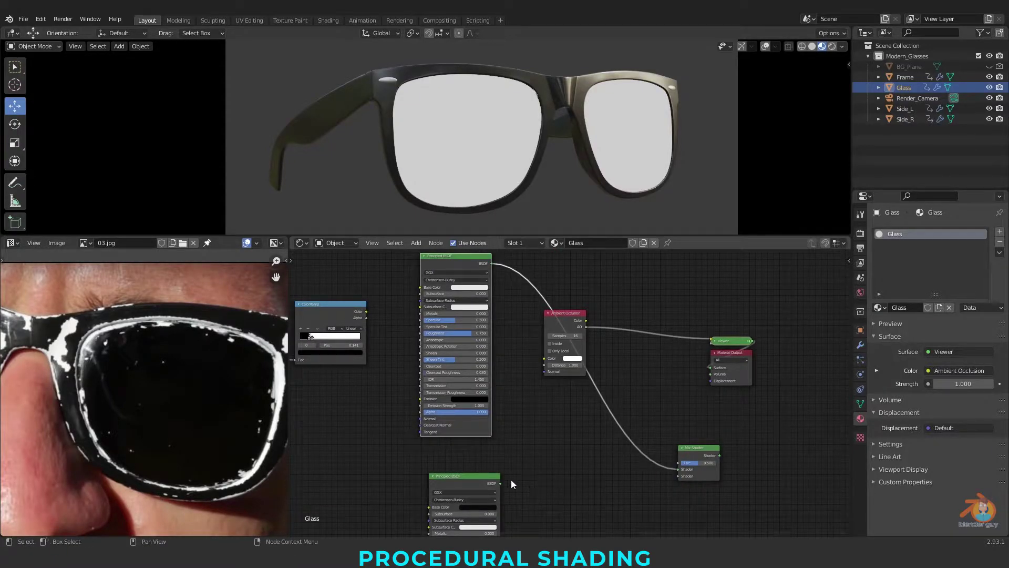
left_click_drag(501, 482, 678, 475)
Drive the Mix Shader's Fac with the AO output, connect the Mix Shader to the Material Output, and reposition the Ambient Occlusion node.
middle_click_drag(657, 387, 608, 368)
scroll(605, 366, "up", 1)
left_click_drag(533, 304, 659, 477)
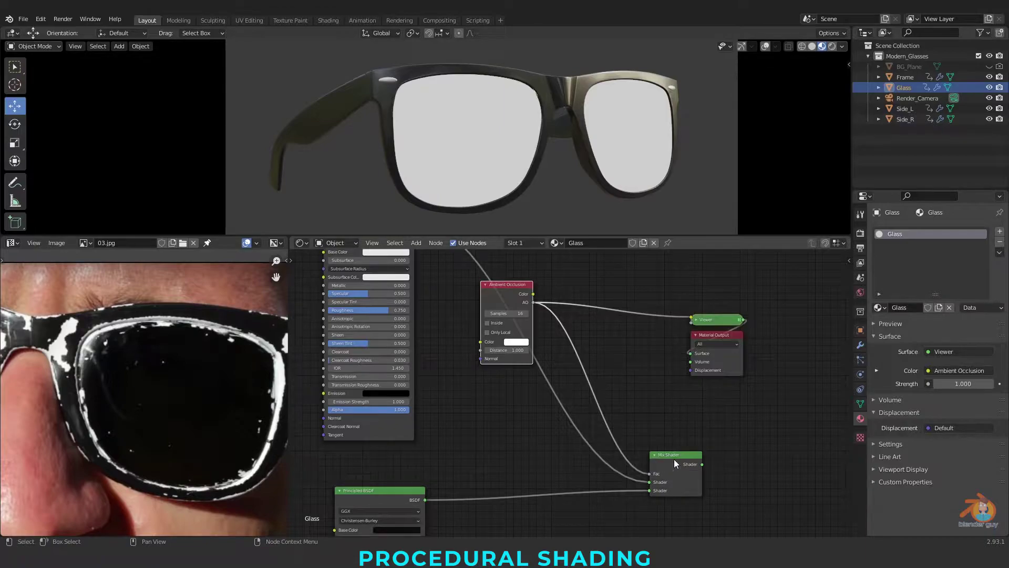
left_click(696, 464, "ctrl+shift")
middle_click_drag(641, 312, 587, 344)
left_click_drag(495, 324, 564, 307)
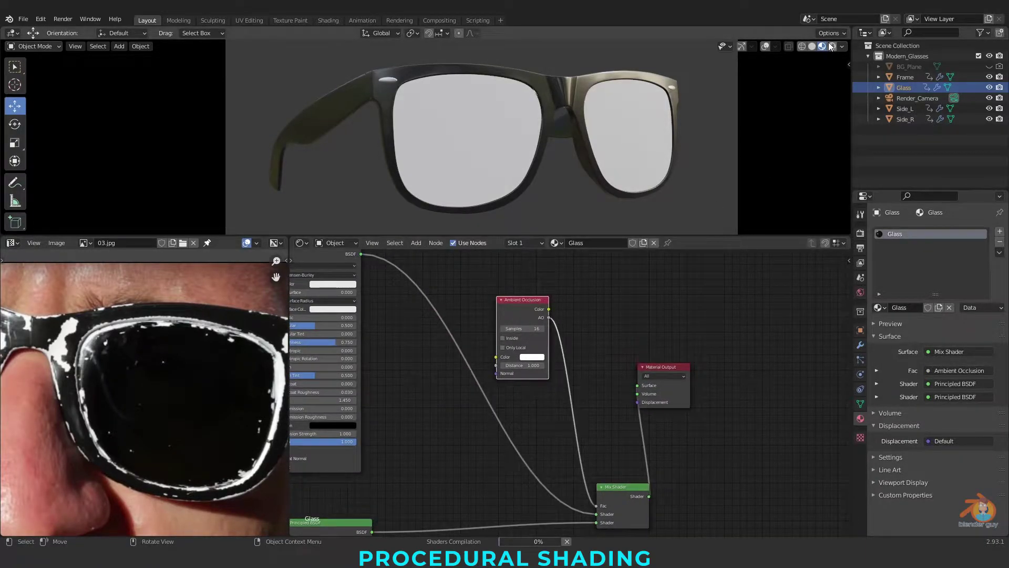
Switch the viewport to rendered shading and move the Material Output farther from the Mix Shader.
left_click(831, 47)
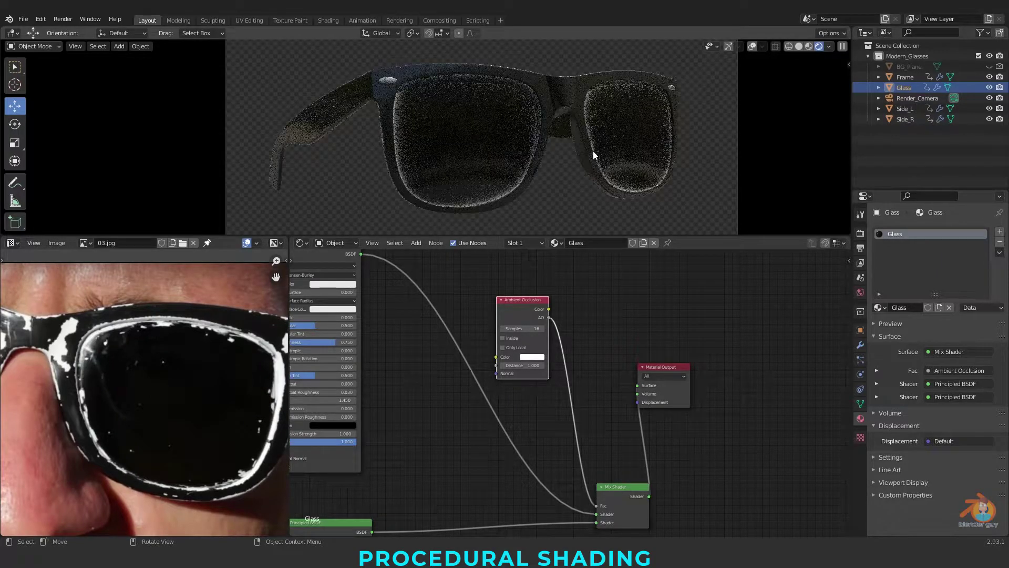
middle_click_drag(686, 375, 624, 385)
left_click_drag(624, 384, 772, 427)
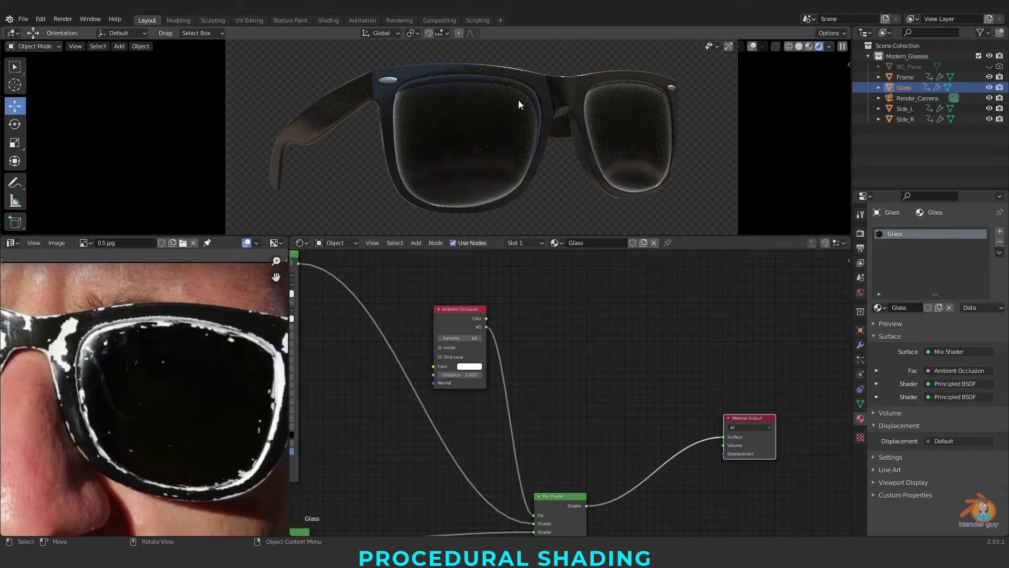
Insert a ColorRamp between the Ambient Occlusion node and the Mix Shader's Fac and preview it on the lenses.
key("shift+a")
type("colo")
key("Return")
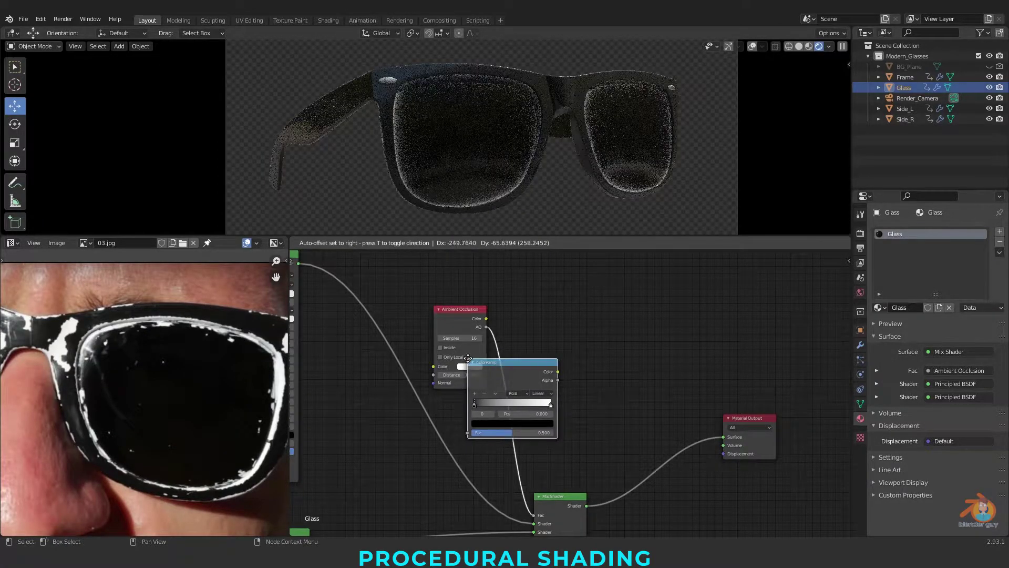
left_click(606, 371)
scroll(610, 368, "up", 2)
left_click(613, 361, "ctrl+shift")
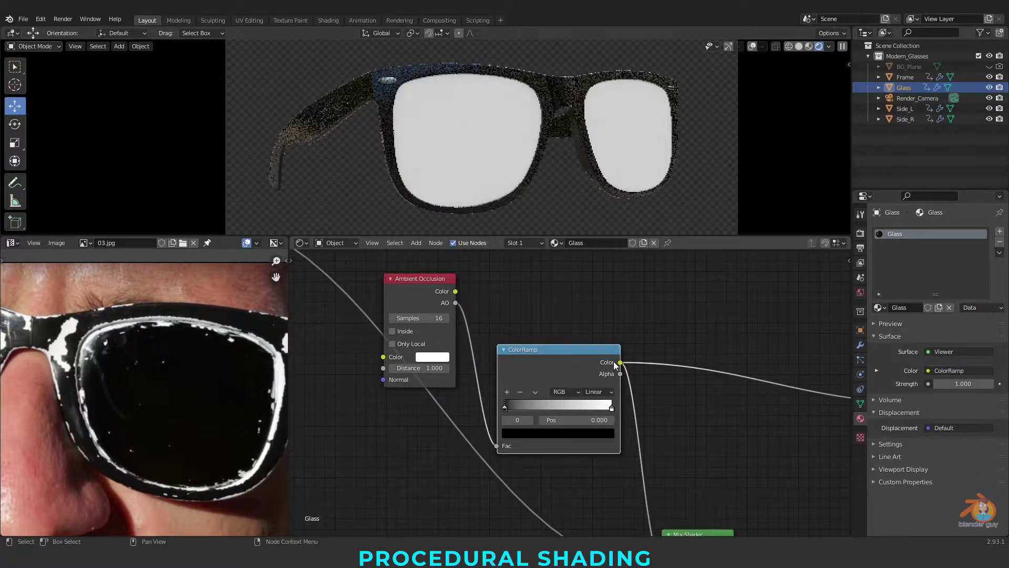
Move the occlusion ColorRamp's black stop close to the white stop and reconnect the Mix Shader to the Material Output.
left_click_drag(505, 407, 588, 408)
middle_click_drag(691, 400, 758, 376)
left_click(675, 493, "ctrl+shift")
scroll(523, 336, "up", 2)
mouse_move(660, 347)
left_mouse_down()
mouse_move(688, 347)
mouse_move(663, 345)
left_mouse_up()
scroll(573, 379, "down", 3)
middle_click_drag(581, 466, 583, 497)
mouse_move(684, 519)
left_mouse_down()
mouse_move(685, 510)
mouse_move(685, 519)
left_mouse_up()
scroll(462, 425, "down", 3)
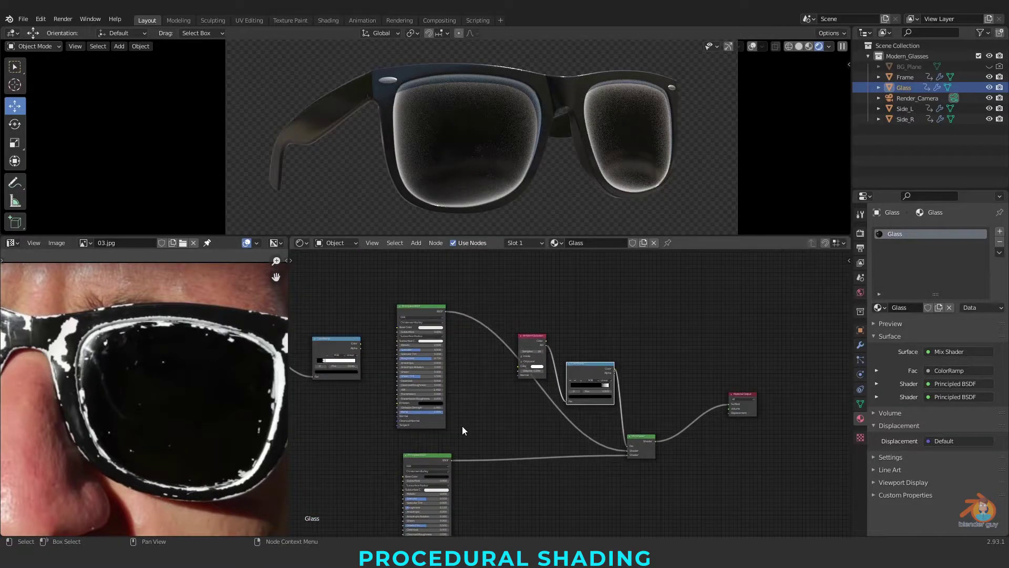
Connect the Musgrave ColorRamp's Color output to the textured Principled BSDF's Base Color.
middle_click_drag(472, 426, 667, 424)
scroll(554, 347, "up", 4)
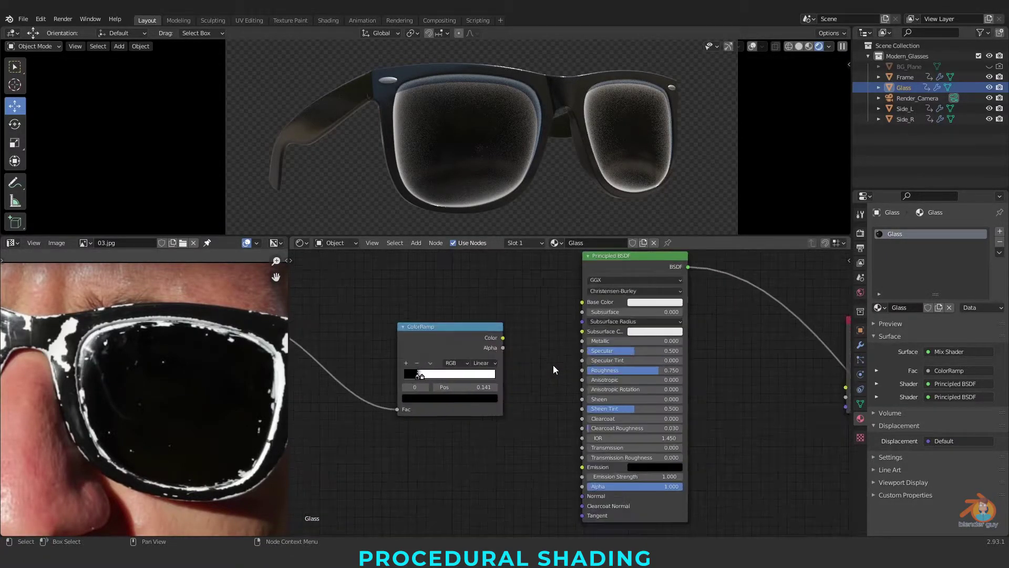
left_click_drag(486, 395, 562, 358)
scroll(452, 431, "up", 2)
Tighten the Musgrave ColorRamp by repositioning its black stop and placing the white stop at 0.323.
left_click_drag(450, 446, 405, 439)
left_click_drag(495, 444, 446, 437)
scroll(436, 402, "up", 6)
scroll(427, 429, "down", 1)
middle_click_drag(426, 429, 608, 350)
left_click_drag(567, 390, 601, 389)
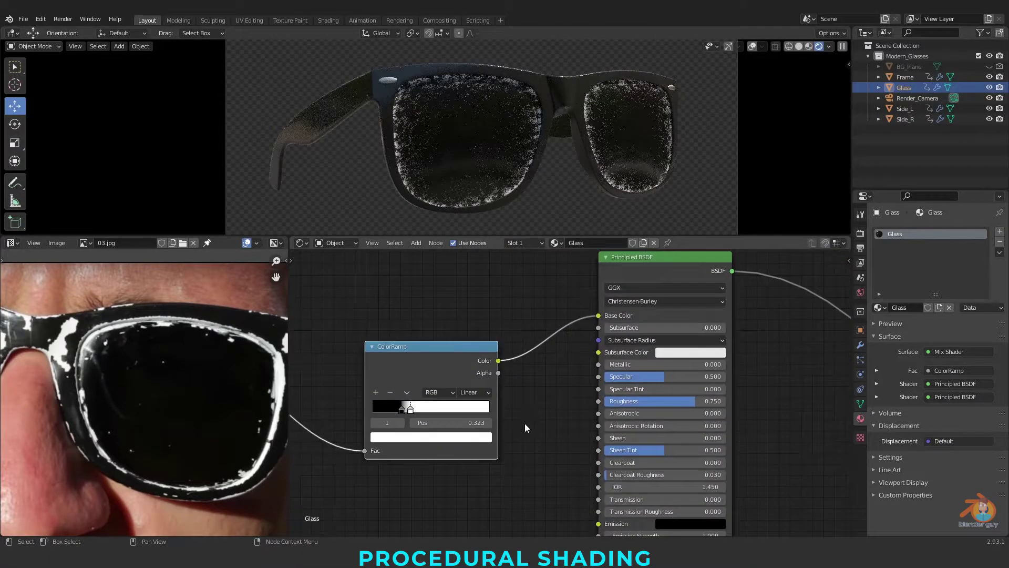
Set the Ambient Occlusion samples to 32 and adjust its ColorRamp with the black stop at 0.873 and the white stop just beyond.
middle_click_drag(524, 423, 725, 331, "shift")
scroll(725, 420, "up", 4)
left_click_drag(734, 410, 706, 410)
scroll(379, 401, "down", 6)
middle_click_drag(378, 401, 531, 479)
left_click(548, 351)
type("32")
key("Return")
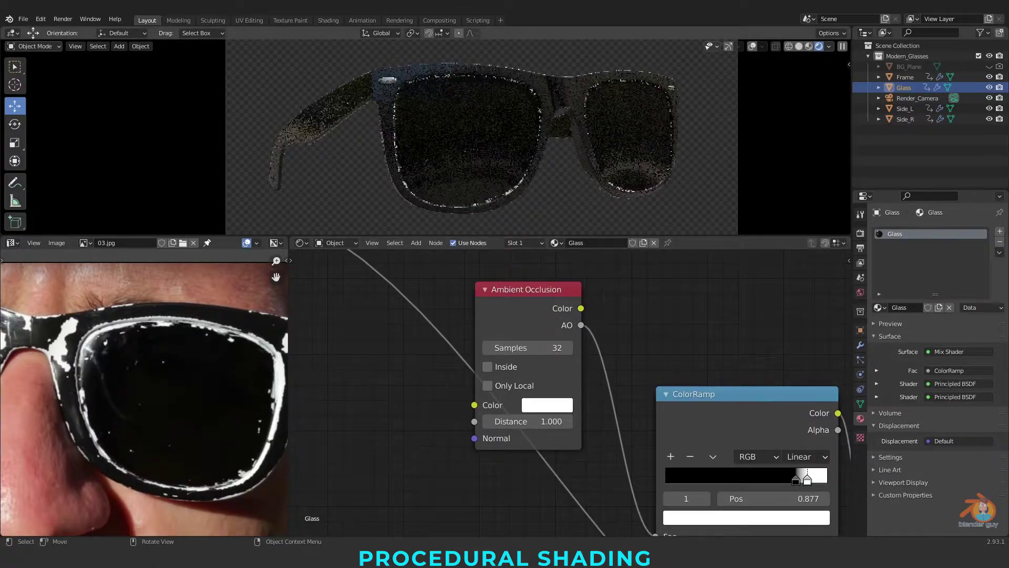
middle_click_drag(750, 448, 678, 387)
mouse_move(735, 420)
left_mouse_down()
mouse_move(752, 422)
mouse_move(735, 422)
left_mouse_up()
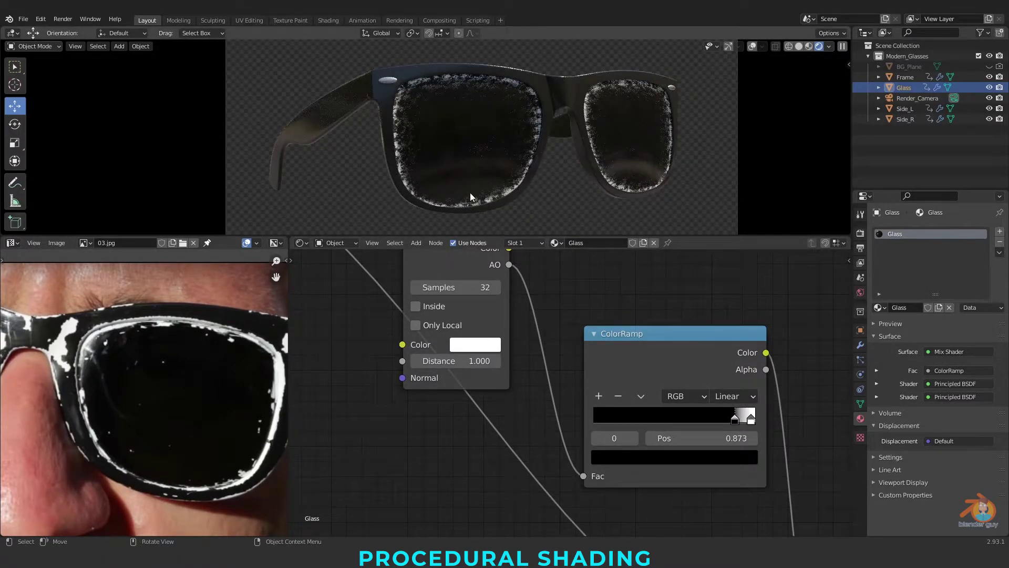
Copy the dirt nodes and Mix Shader from the glass material and paste them above the frame material's Principled BSDF.
scroll(485, 390, "down", 8)
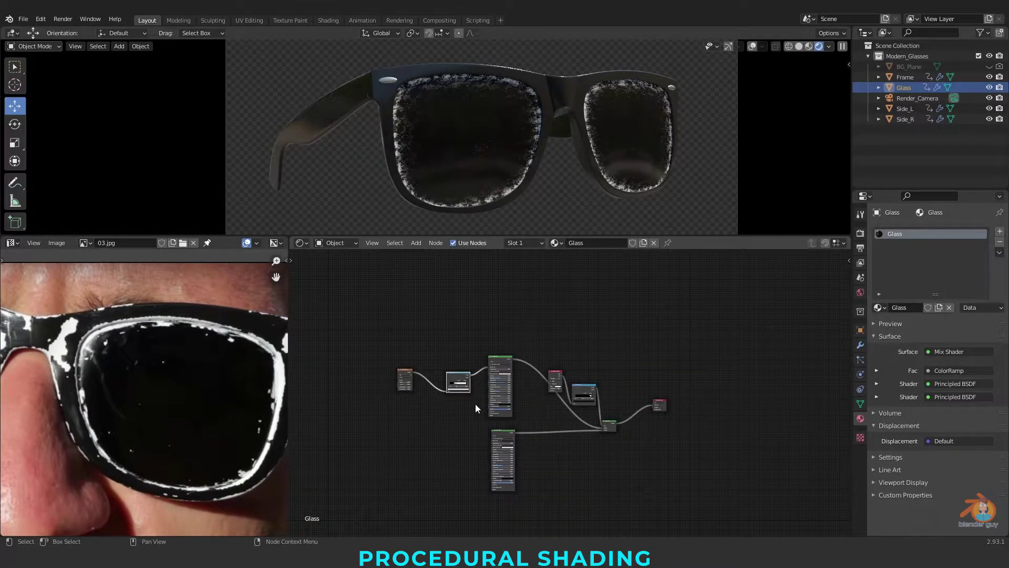
middle_click_drag(475, 404, 528, 381)
left_click_drag(397, 300, 674, 396)
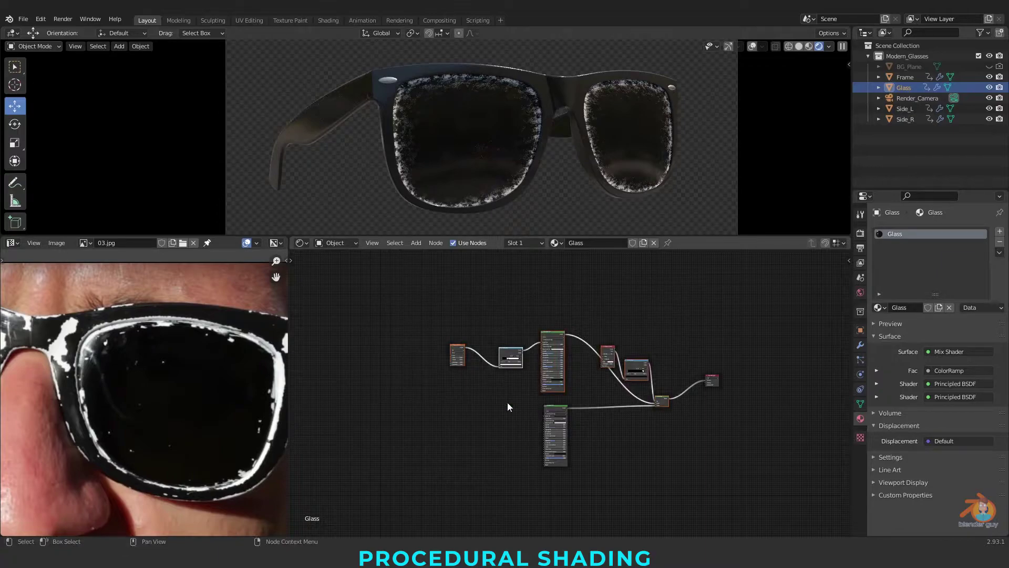
left_click(542, 84)
scroll(549, 404, "up", 2)
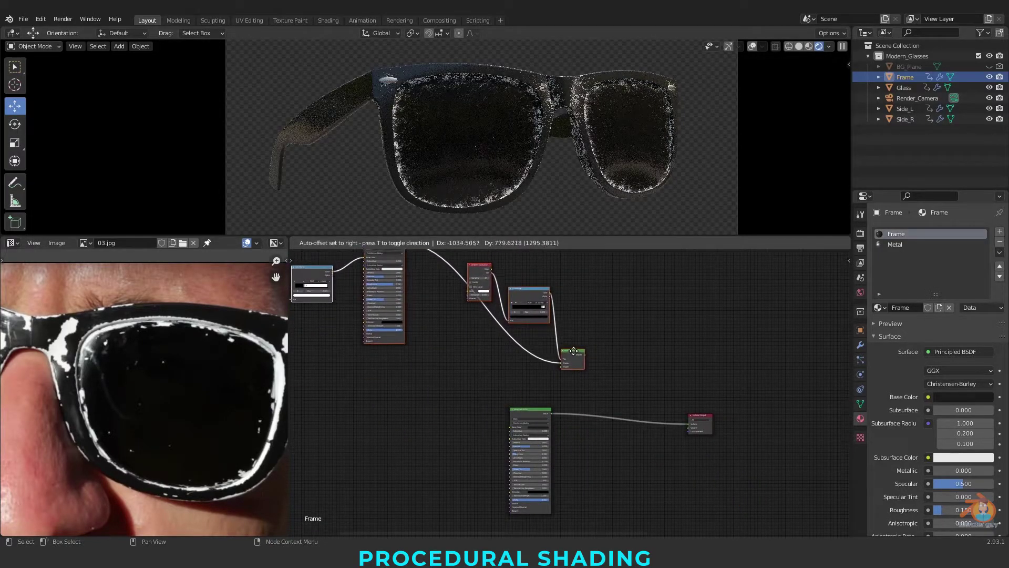
middle_click_drag(631, 321, 631, 390)
scroll(634, 398, "up", 2)
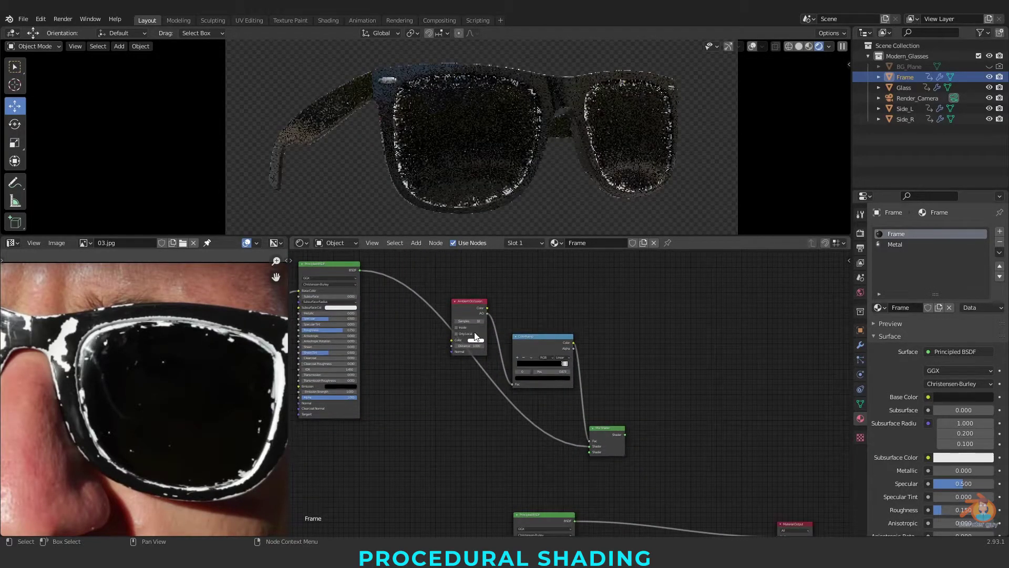
Add a Layer Weight node beside the pasted occlusion ColorRamp and preview its Fresnel output on the frame.
scroll(476, 292, "up", 5)
middle_click_drag(700, 404, 560, 424)
scroll(593, 384, "up", 4)
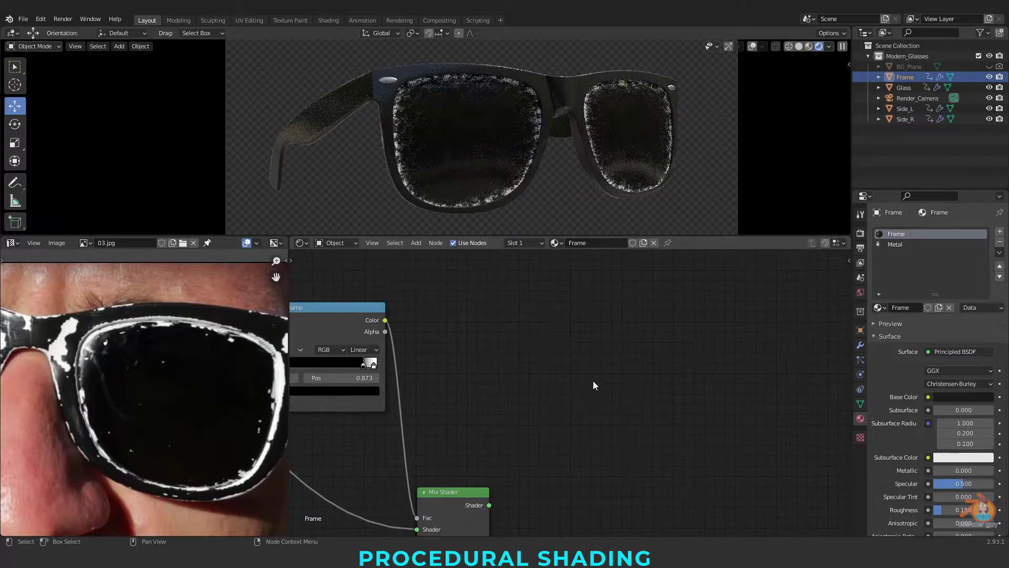
middle_click_drag(594, 381, 676, 409)
key("shift+a")
left_click(677, 402)
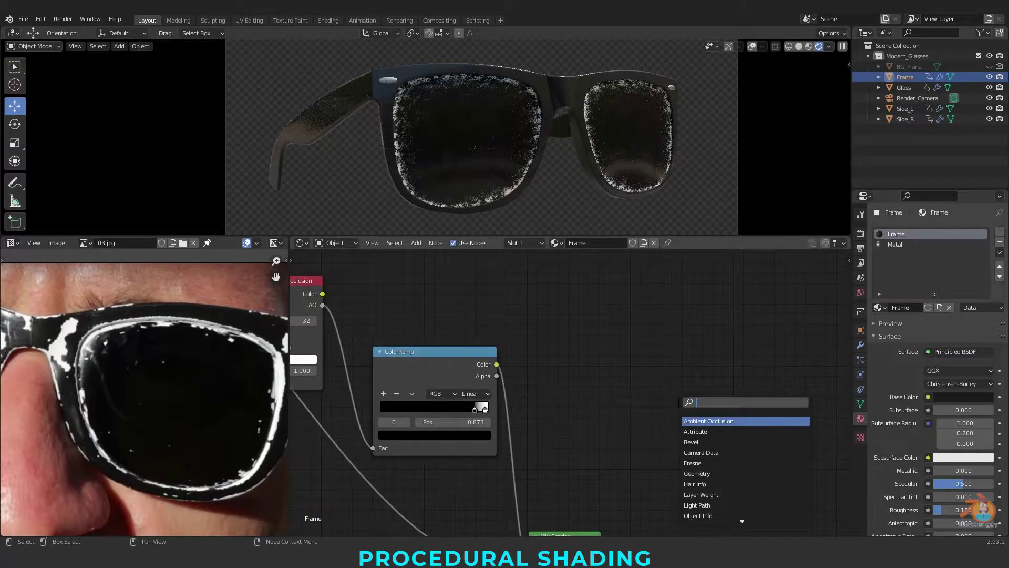
type("laye")
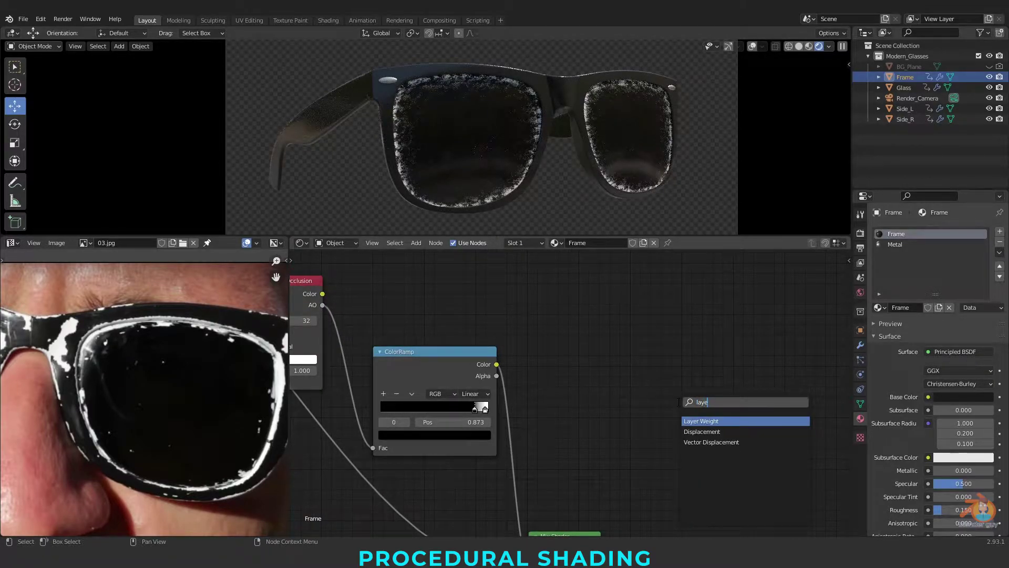
key("Return")
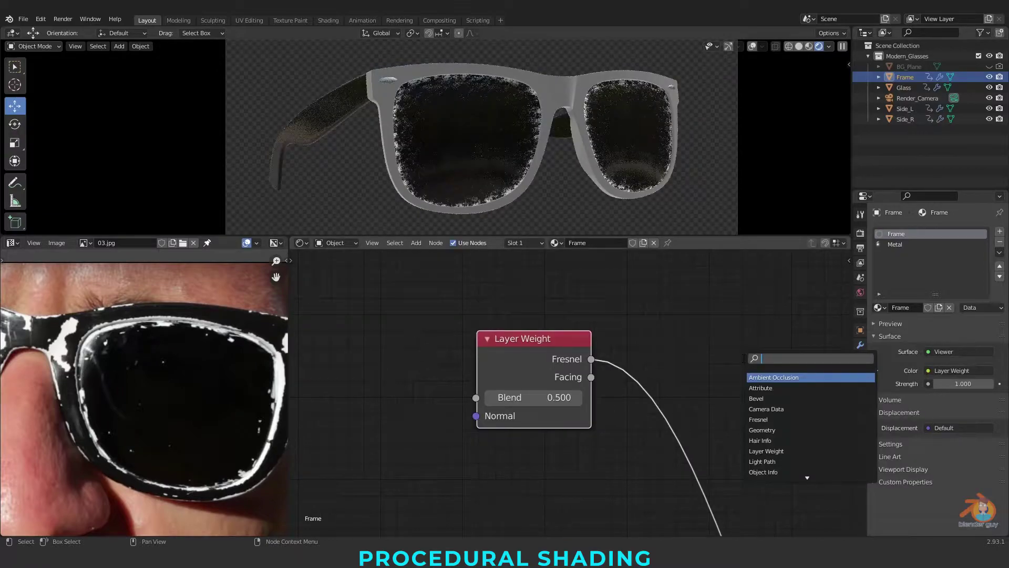
Add a ColorRamp after the Layer Weight node and preview it on the frame.
type("colo")
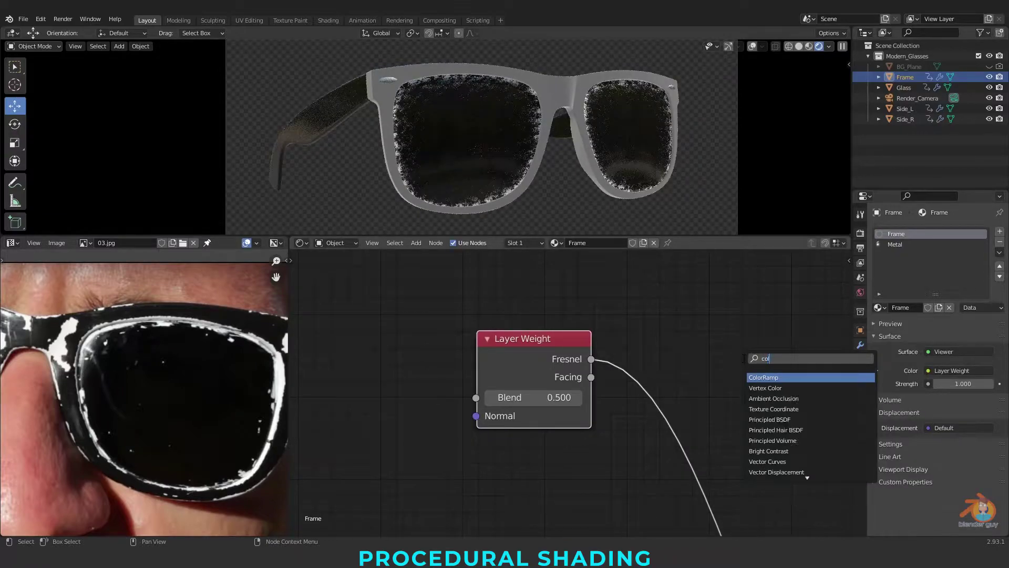
key("Return")
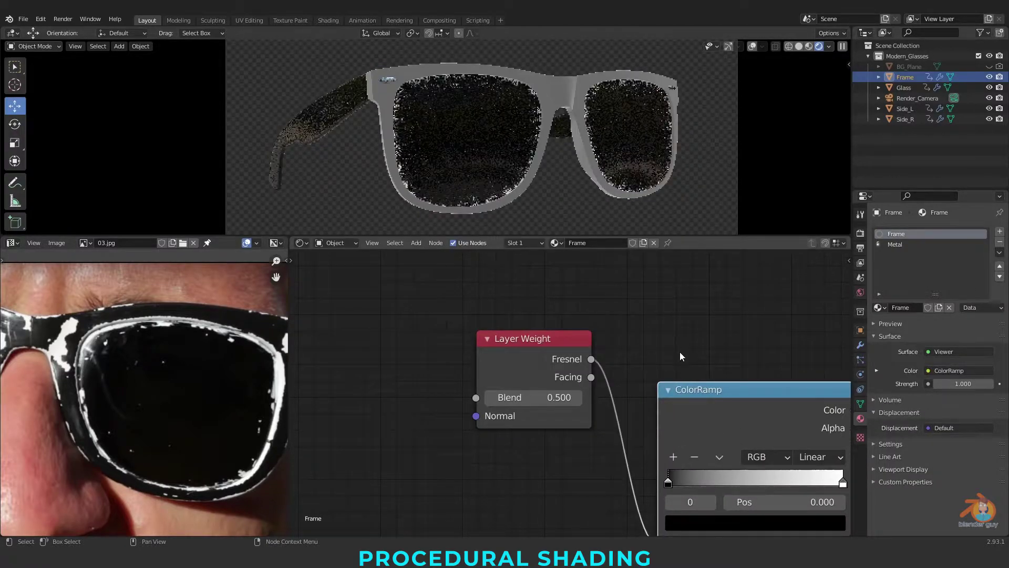
left_click(677, 354)
scroll(706, 396, "down", 2)
middle_click_drag(706, 396, 668, 378)
left_click(706, 388, "ctrl+shift")
scroll(730, 358, "up", 4)
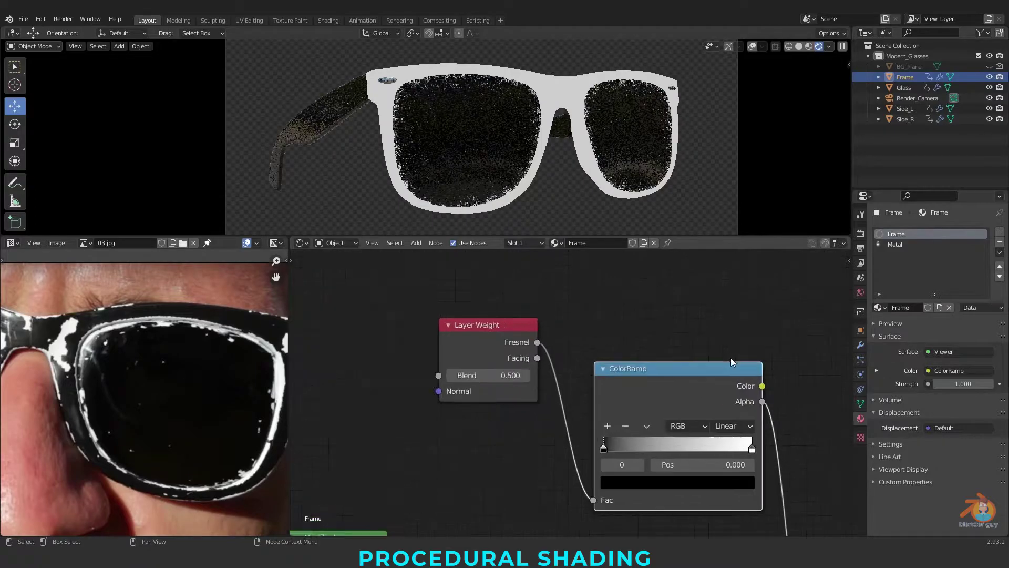
middle_click_drag(730, 357, 752, 317)
left_click_drag(629, 402, 725, 401)
key("ctrl+z")
left_click_drag(558, 315, 614, 456)
left_click_drag(625, 405, 710, 404)
key("ctrl+z")
key("ctrl+z")
Feed Layer Weight's Fresnel into the ColorRamp, preview its Color output, move the white stop lower, and set the black stop to 0.209.
left_click(616, 404, "ctrl+shift")
scroll(523, 106, "up", 4)
left_click_drag(558, 300, 615, 457)
left_click_drag(710, 404, 624, 405)
left_click_drag(773, 405, 656, 405)
scroll(419, 127, "down", 4)
scroll(407, 128, "up", 2)
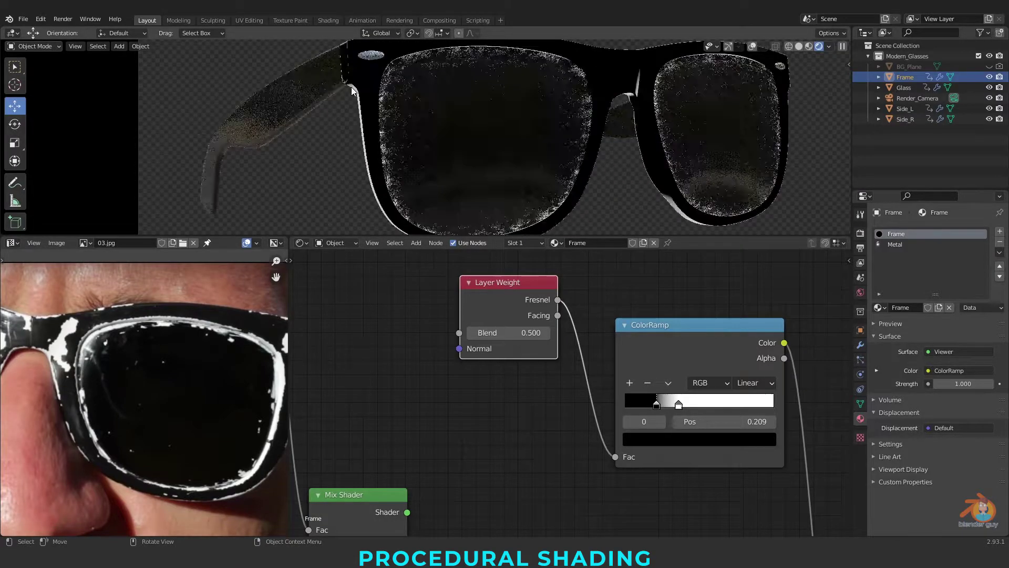
scroll(399, 84, "down", 2)
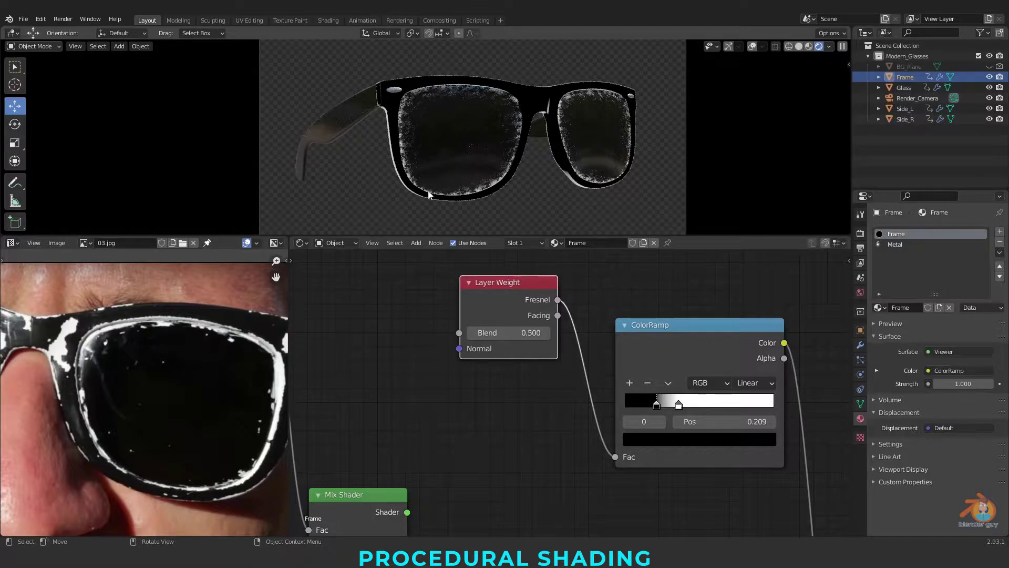
scroll(561, 346, "down", 1)
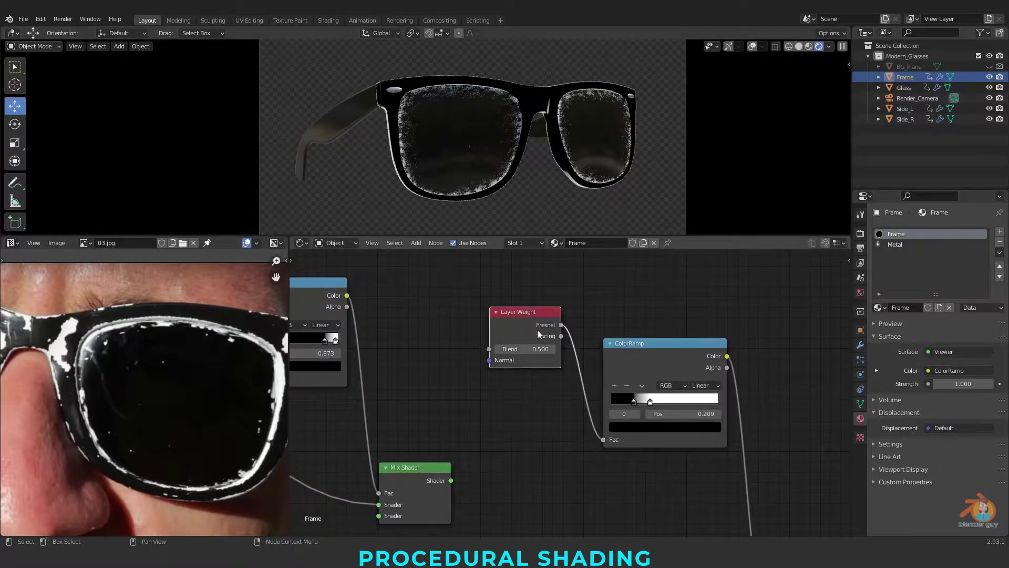
Move the frame material's Mix Shader near the Material Output and delete the pasted occlusion nodes that drove its factor.
scroll(551, 336, "up", 2)
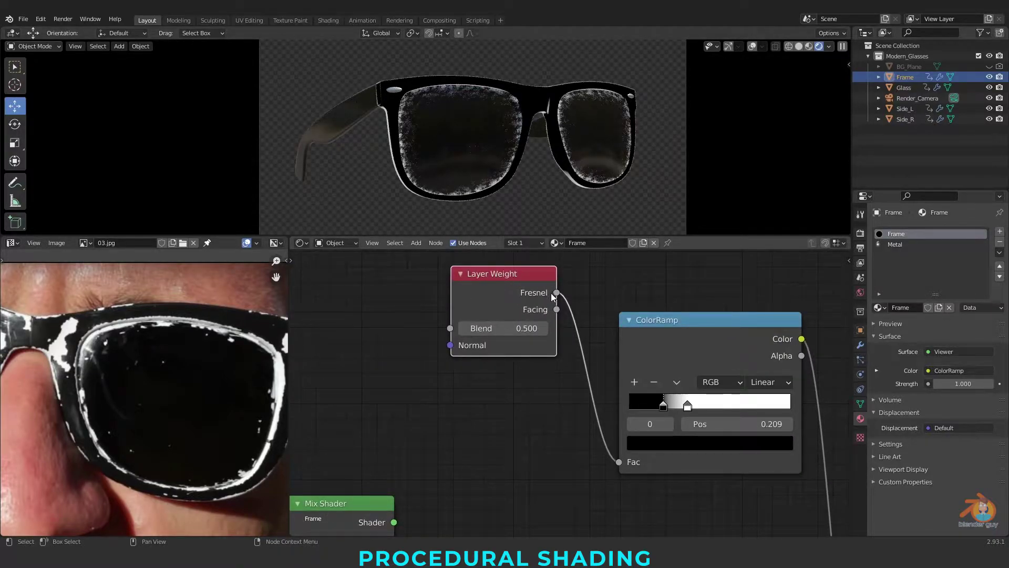
middle_click_drag(552, 297, 427, 288)
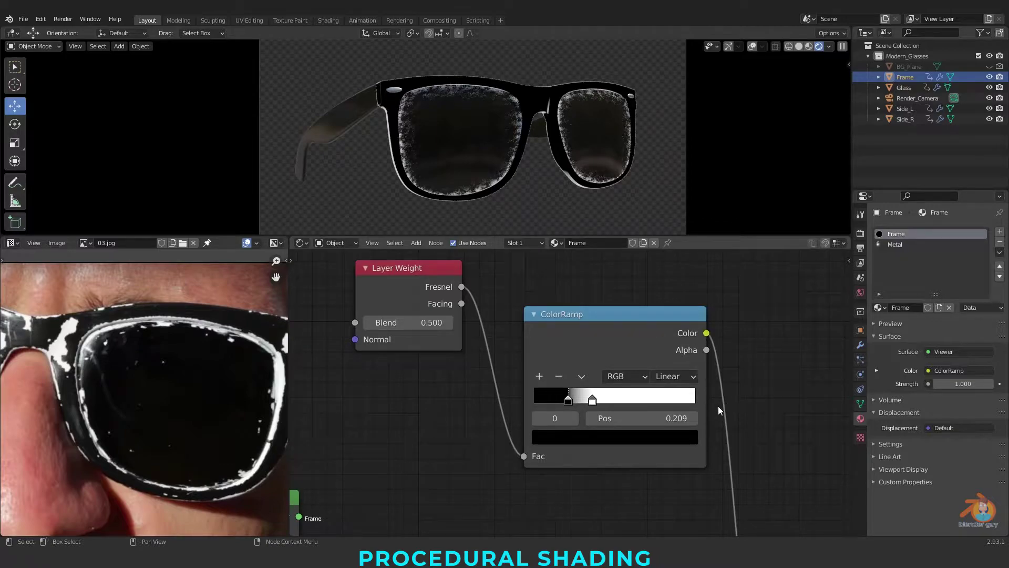
scroll(768, 437, "down", 4)
middle_click_drag(774, 440, 805, 326)
scroll(693, 405, "down", 9)
middle_click_drag(611, 418, 759, 453)
left_click_drag(627, 415, 744, 487)
left_click_drag(514, 311, 467, 301)
left_click_drag(533, 288, 601, 354)
key("x")
middle_click_drag(597, 347, 542, 306)
scroll(626, 384, "up", 3)
middle_click_drag(644, 416, 615, 388)
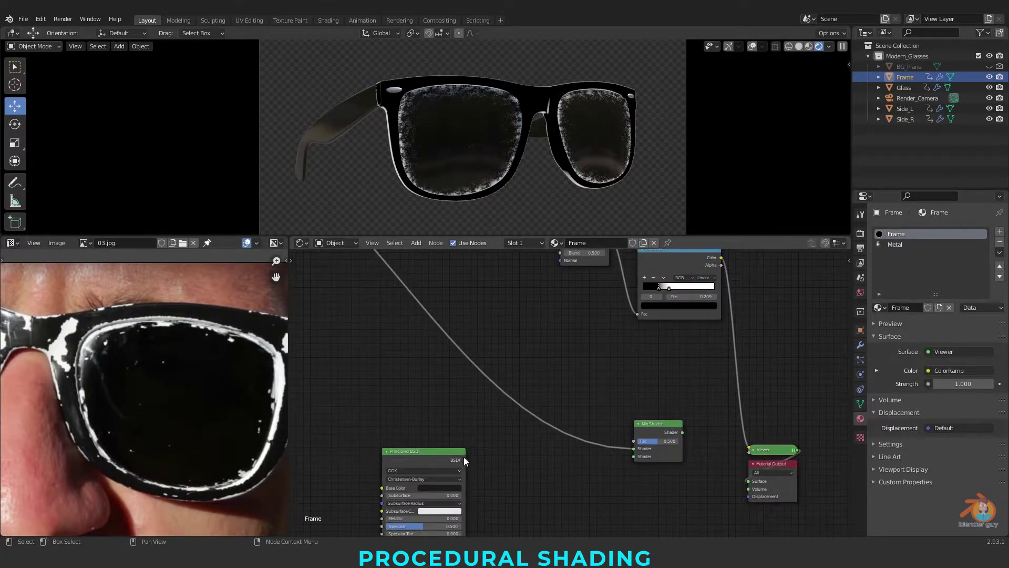
Wire the frame's Principled BSDF and the Layer Weight ColorRamp into the Mix Shader's second Shader and Fac inputs, and output the mix.
left_click_drag(465, 460, 639, 458)
middle_click_drag(719, 299, 677, 345)
left_click_drag(679, 304, 591, 486)
left_click(633, 478, "ctrl+shift")
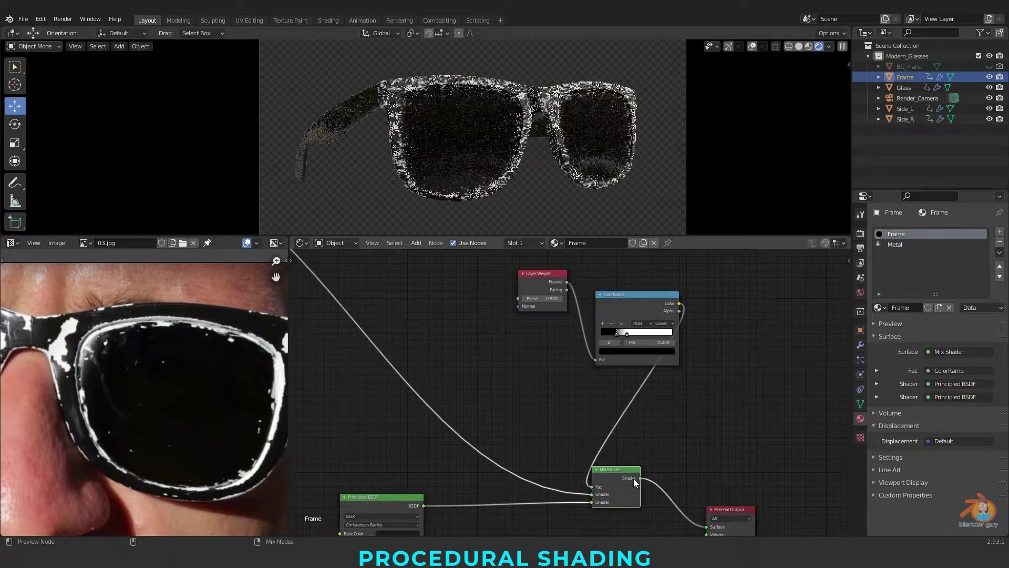
Swap the two shader inputs of the frame's edge Mix Shader.
middle_click_drag(605, 485, 629, 415)
scroll(629, 414, "up", 6)
left_click_drag(640, 454, 641, 443)
scroll(416, 87, "up", 4)
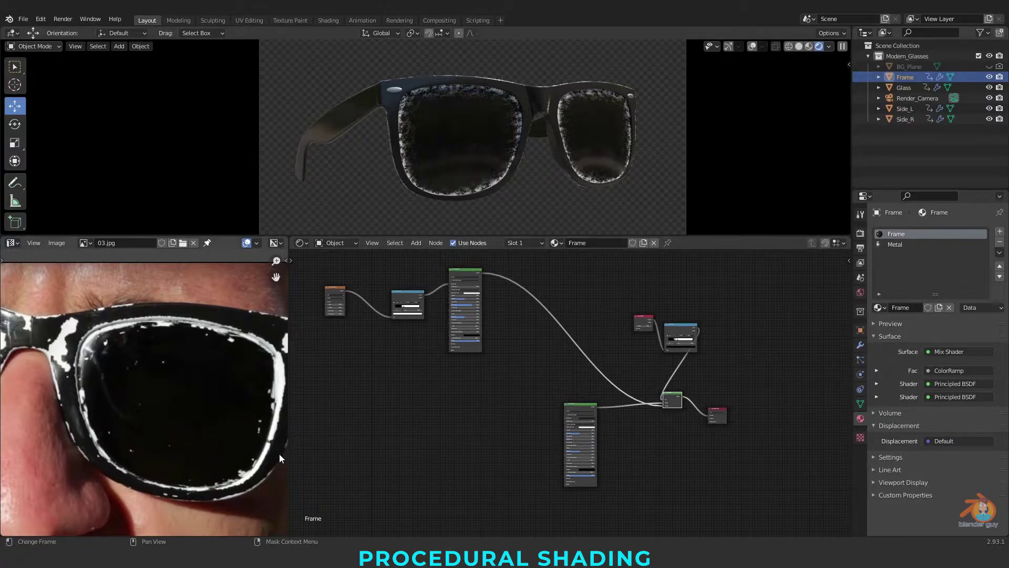
Add a Noise Texture node beside the Layer Weight ColorRamp and preview its Fac output on the frame.
middle_click_drag(645, 358, 463, 353)
scroll(613, 372, "up", 10)
middle_click_drag(581, 327, 654, 406)
key("shift+a")
left_click(657, 349)
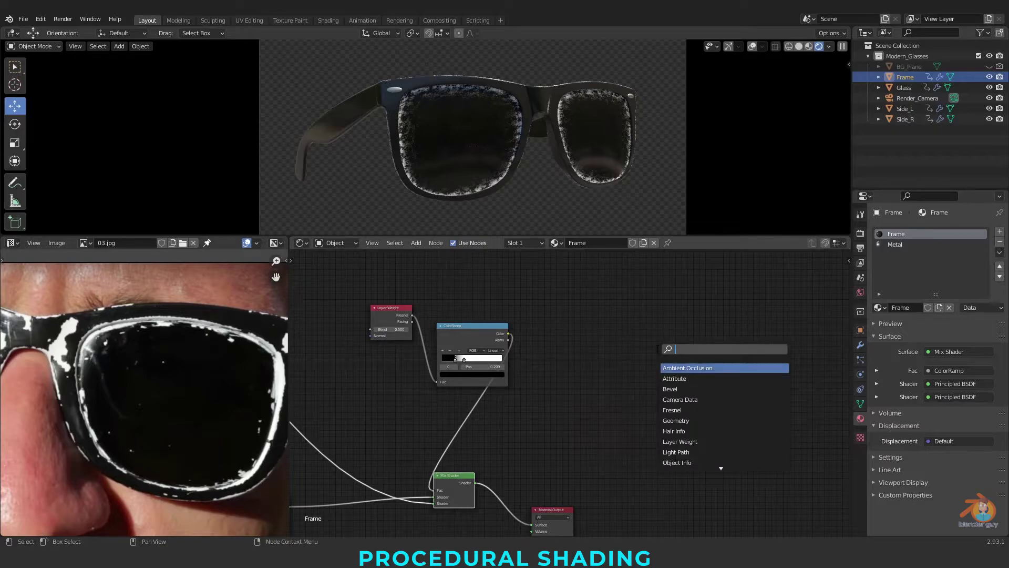
type("nos")
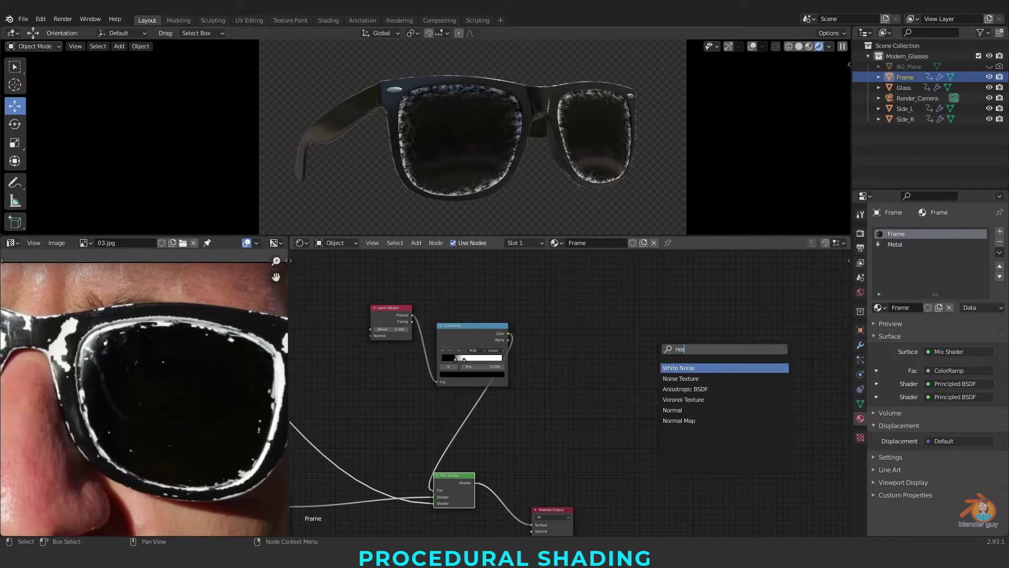
left_click(724, 379)
left_click(668, 375)
scroll(701, 390, "up", 8)
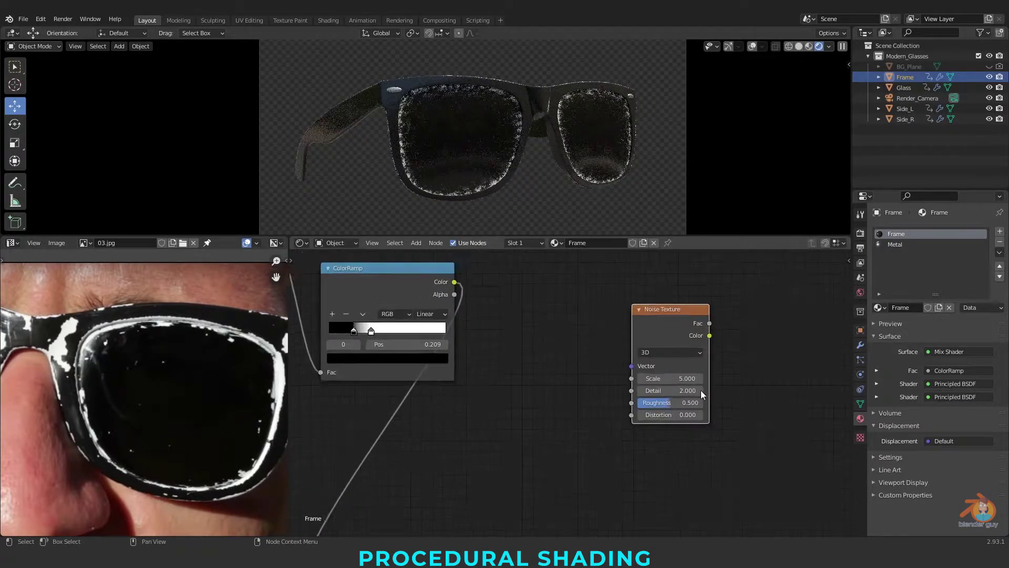
scroll(701, 390, "up", 8)
middle_click_drag(653, 383, 549, 401)
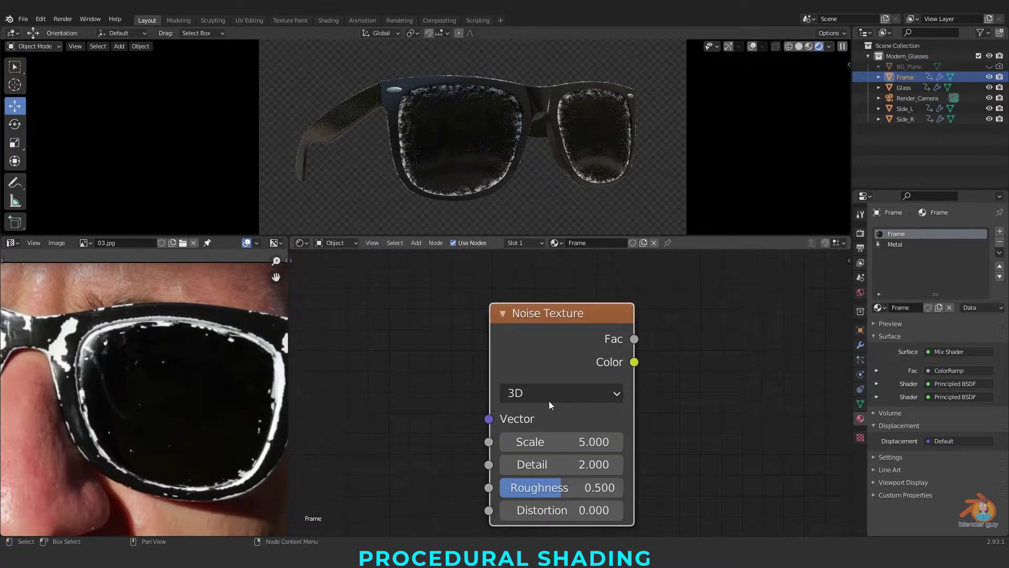
left_click(631, 345, "ctrl+shift")
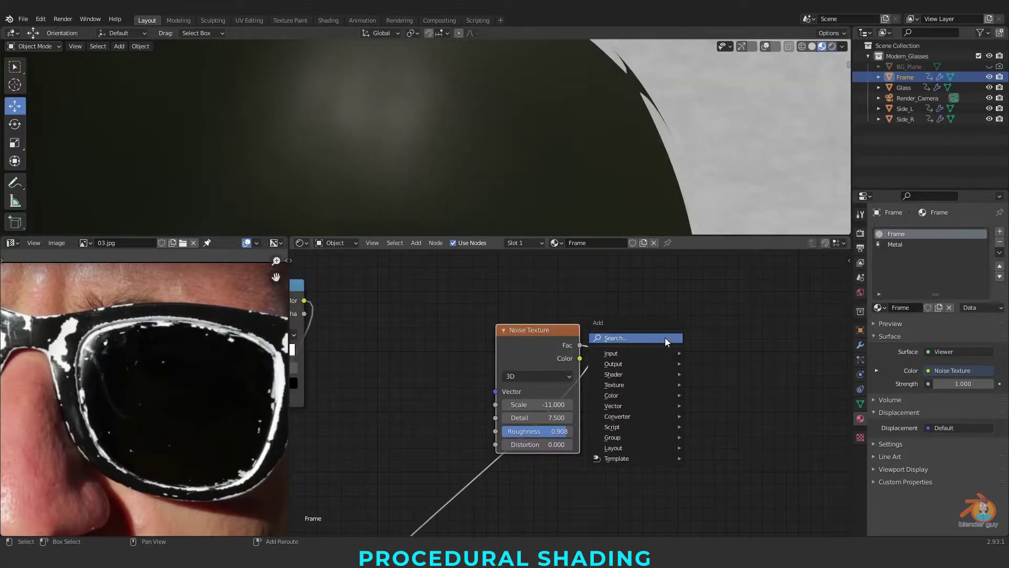
Add a ColorRamp after the Noise Texture, feed it from the noise Fac output, and preview its Color on the frame.
left_click(664, 337)
type("colo")
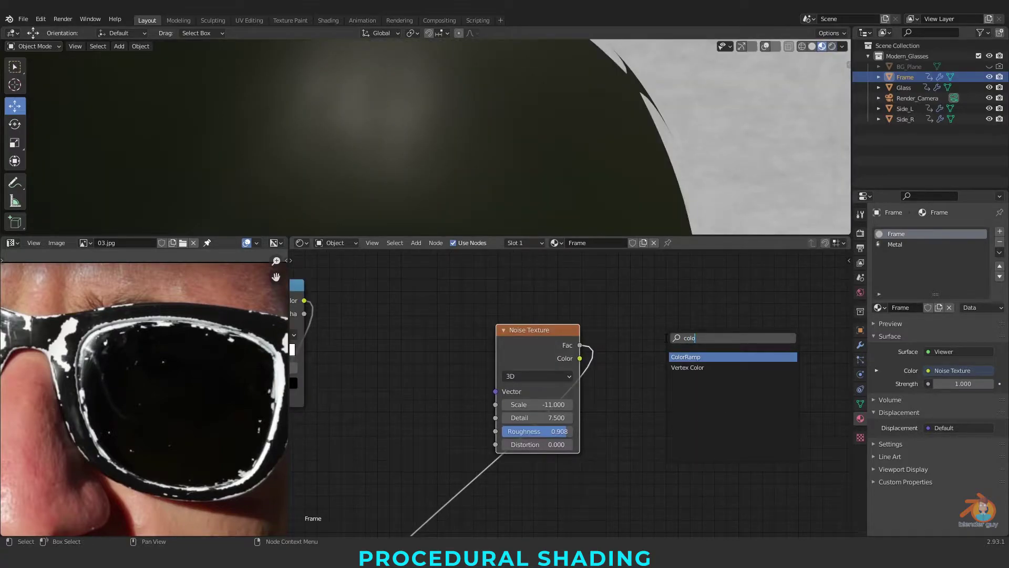
key("Return")
left_click(667, 338)
left_click_drag(580, 344, 672, 457)
left_click(678, 452, "ctrl+shift")
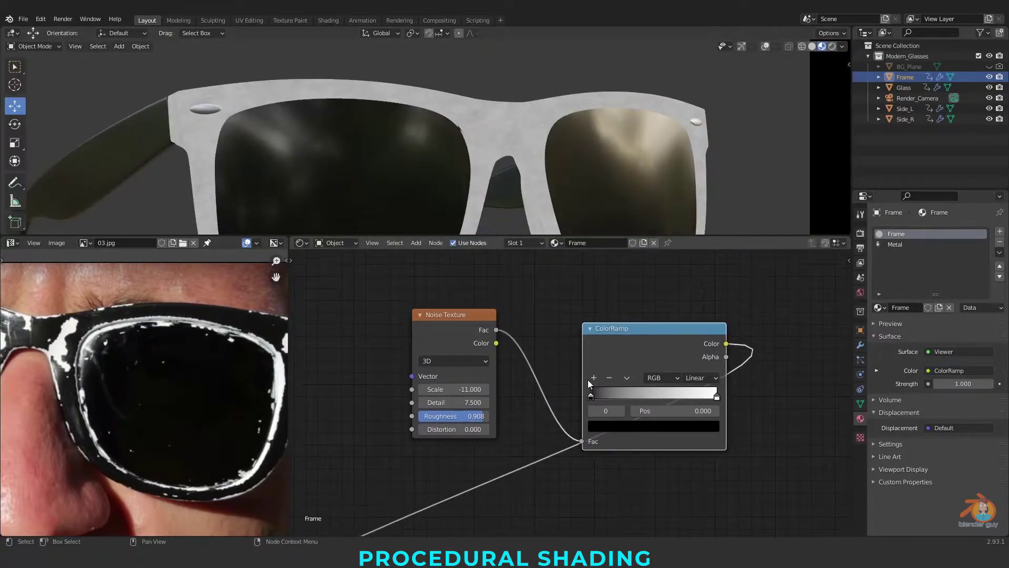
Tighten the noise ColorRamp's contrast by moving its stops close together, with the white stop at 0.664.
left_click_drag(591, 396, 675, 396)
left_click_drag(657, 396, 678, 395)
left_click_drag(666, 396, 665, 395)
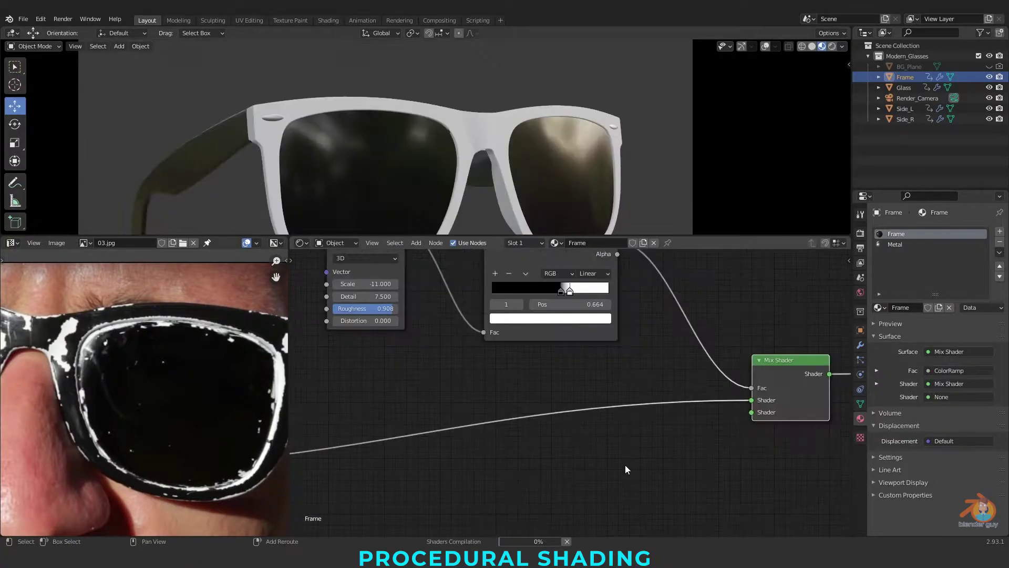
Add a white Diffuse BSDF to the noise Mix Shader's second shader input and view the result in rendered shading.
key("shift+a")
left_click(581, 422)
type("diff")
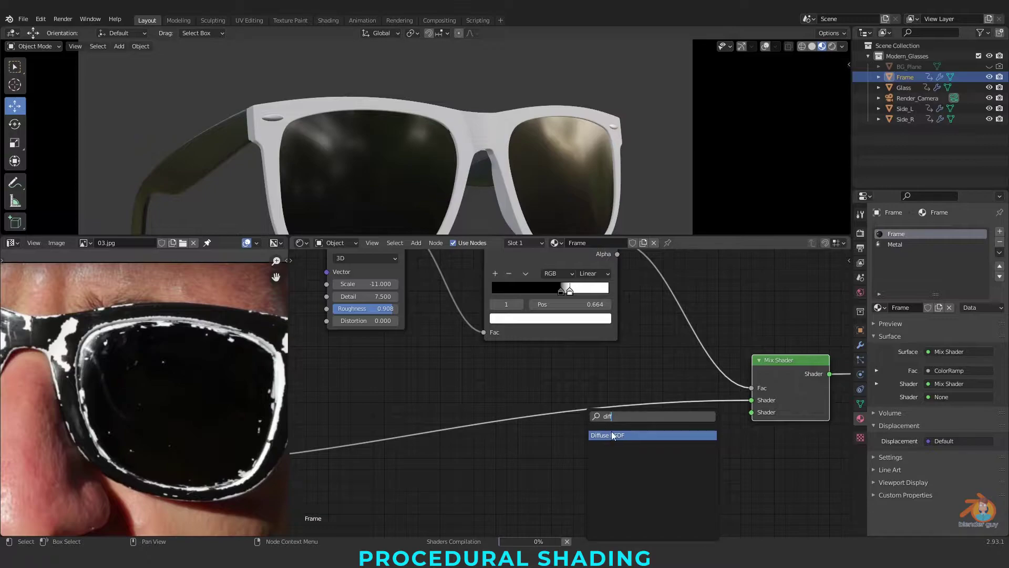
key("Return")
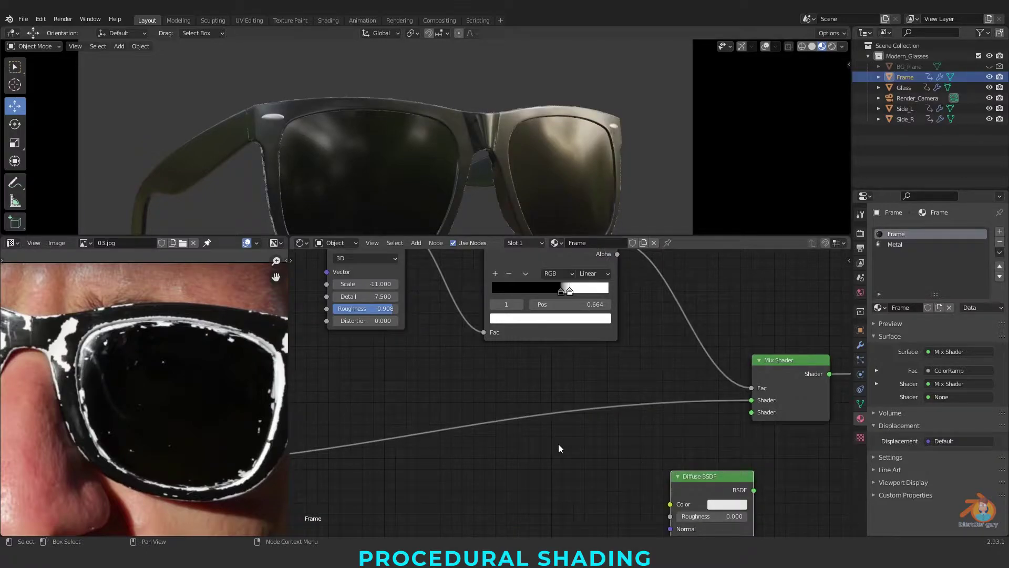
left_click_drag(705, 474, 614, 458)
left_click(647, 486)
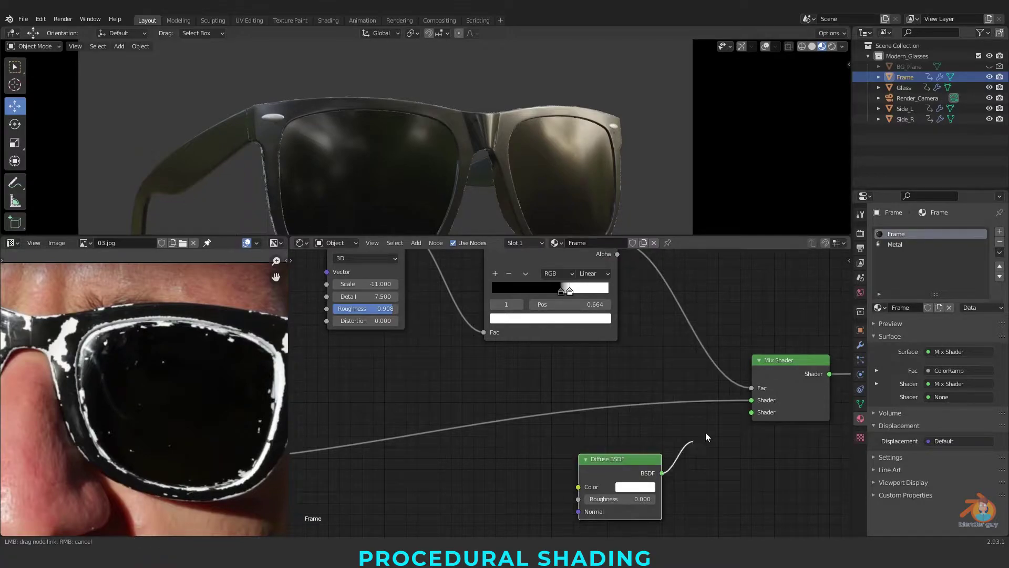
left_click_drag(661, 473, 752, 413)
key("z")
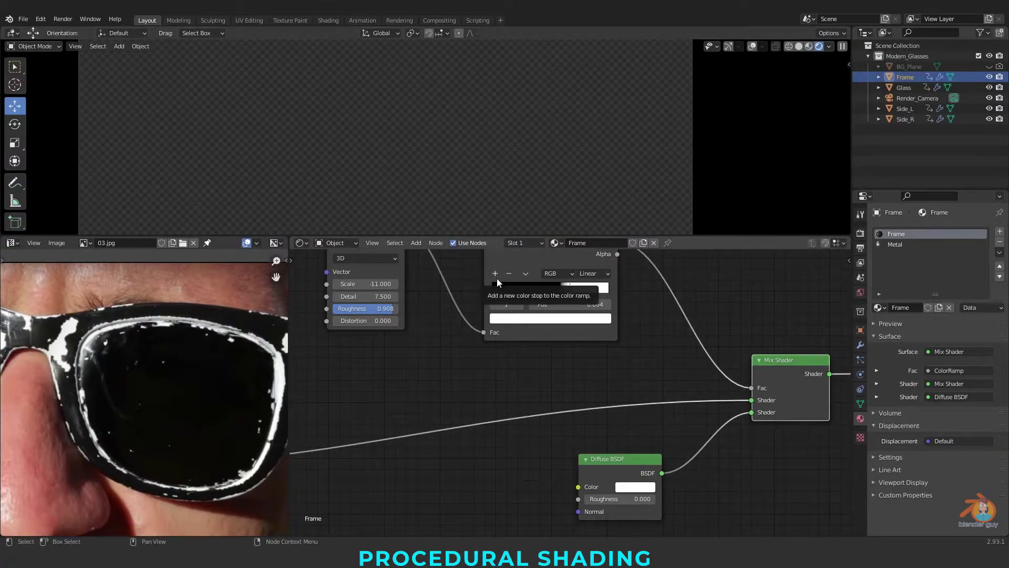
Try a different Scale value on the frame's Noise Texture.
middle_click_drag(399, 299, 546, 391)
scroll(536, 383, "up", 3)
left_click(525, 375)
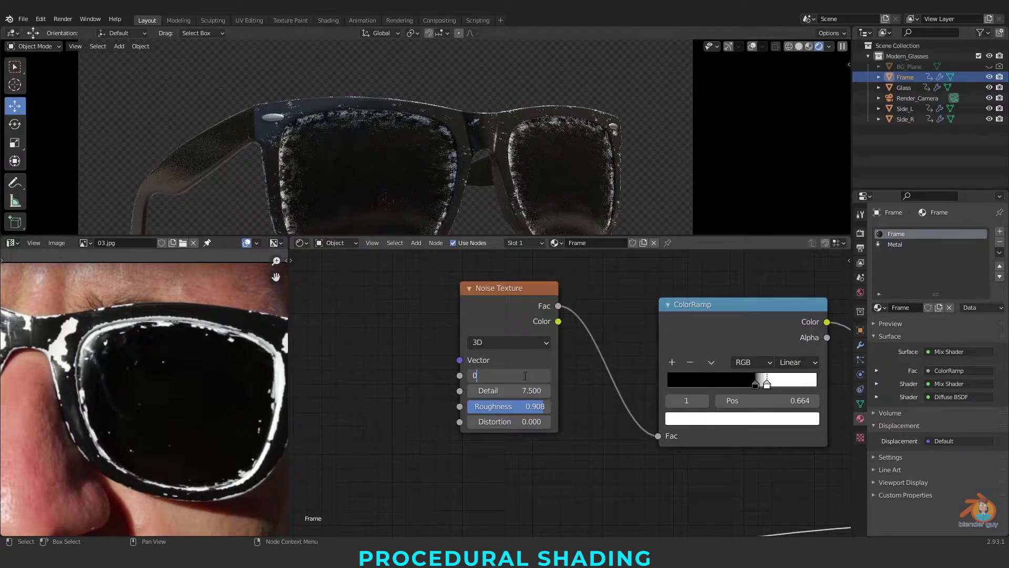
key("Return")
scroll(526, 375, "down", 5)
middle_click_drag(525, 376, 357, 341)
Select the lenses and set the glass material's dirt Principled BSDF to Transmission 0.5 and Alpha 0.8.
left_click(361, 167)
scroll(595, 367, "down", 5)
key("Home")
scroll(474, 387, "up", 5)
double_click(540, 408)
type("0.5")
key("Return")
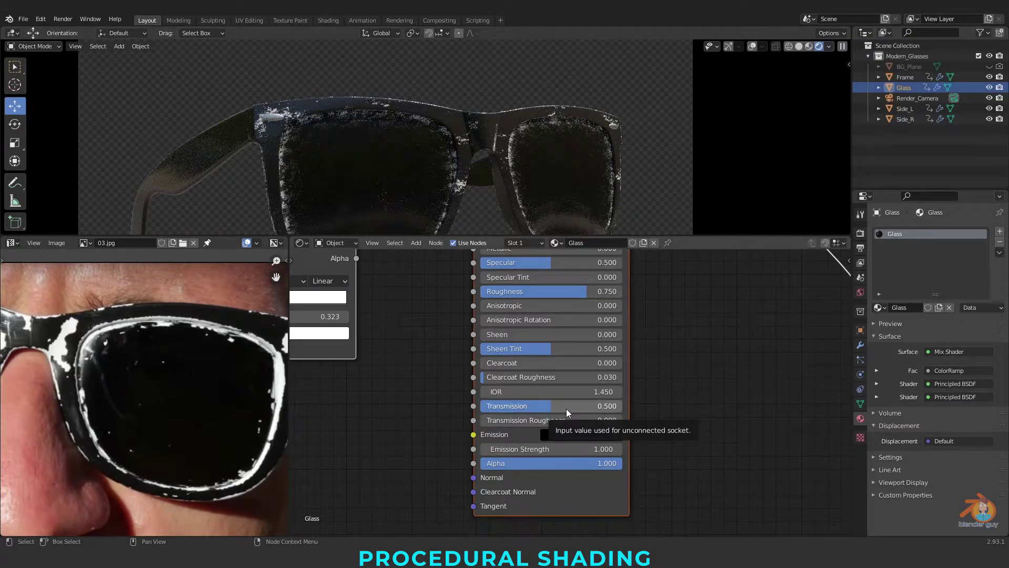
left_click(580, 463)
type("0.8")
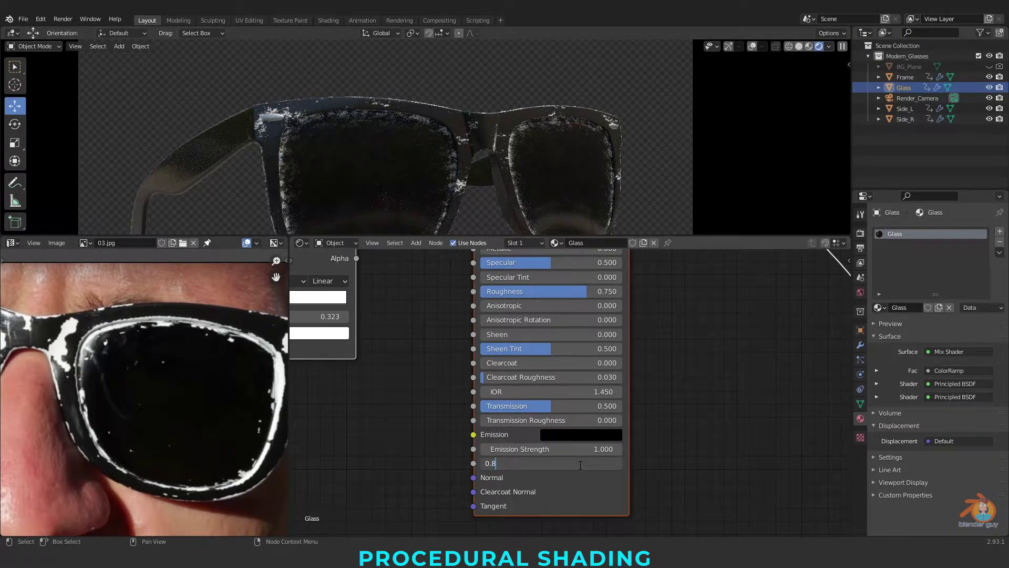
key("Return")
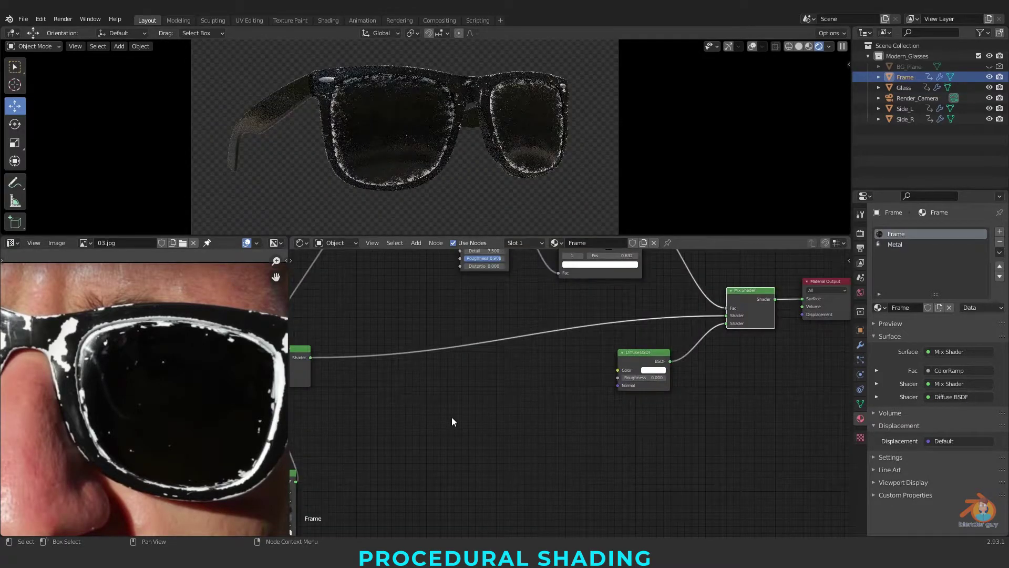
Preview the Noise Texture and its ColorRamp on the frame.
scroll(444, 423, "down", 6)
middle_click_drag(423, 432, 581, 456)
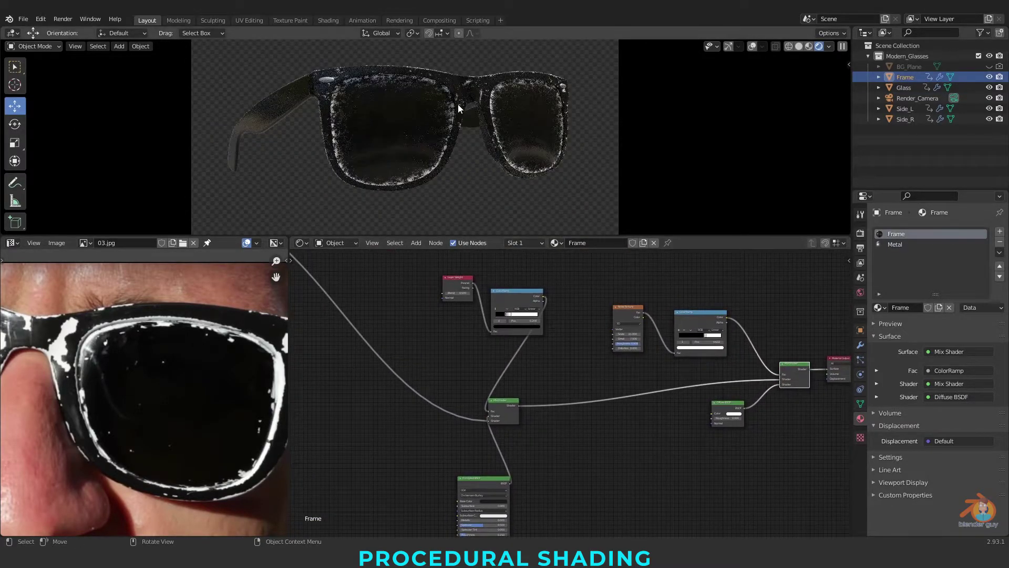
scroll(531, 385, "up", 10)
middle_click_drag(666, 370, 503, 467)
left_click(405, 327, "ctrl+shift")
left_click(583, 337, "ctrl+shift")
Set the frame's Noise Texture Scale to 5 and isolate the frame in the viewport.
middle_click_drag(415, 374, 558, 387)
scroll(554, 388, "up", 6)
double_click(552, 388)
type("5")
key("Return")
middle_click_drag(789, 378, 732, 403)
key("KP_Divide")
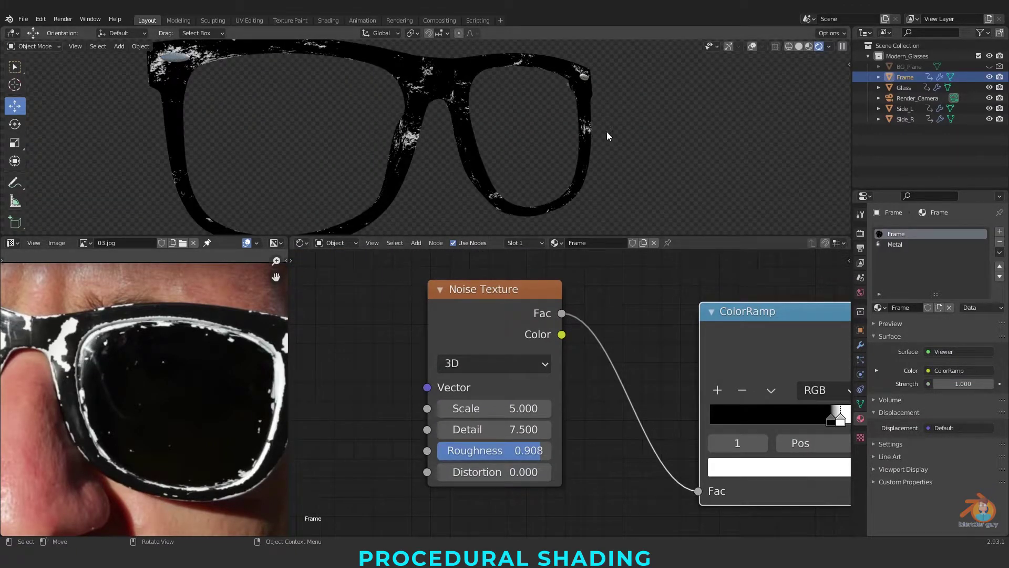
Fine-tune the frame's noise pattern and set the noise ColorRamp's white stop to 0.600.
scroll(584, 122, "down", 2)
middle_click_drag(560, 394, 493, 387)
mouse_move(455, 403)
left_mouse_down()
mouse_move(476, 402)
mouse_move(467, 402)
left_mouse_up()
middle_click_drag(818, 417, 670, 422)
scroll(670, 422, "up", 3)
left_click_drag(614, 419, 606, 416)
Send the noise Mix Shader back to the Material Output and leave the isolated view to compare the glasses with the reference.
scroll(716, 414, "down", 7)
middle_click_drag(717, 415, 538, 350)
left_click(699, 442, "ctrl+shift")
left_click(653, 132)
key("KP_Divide")
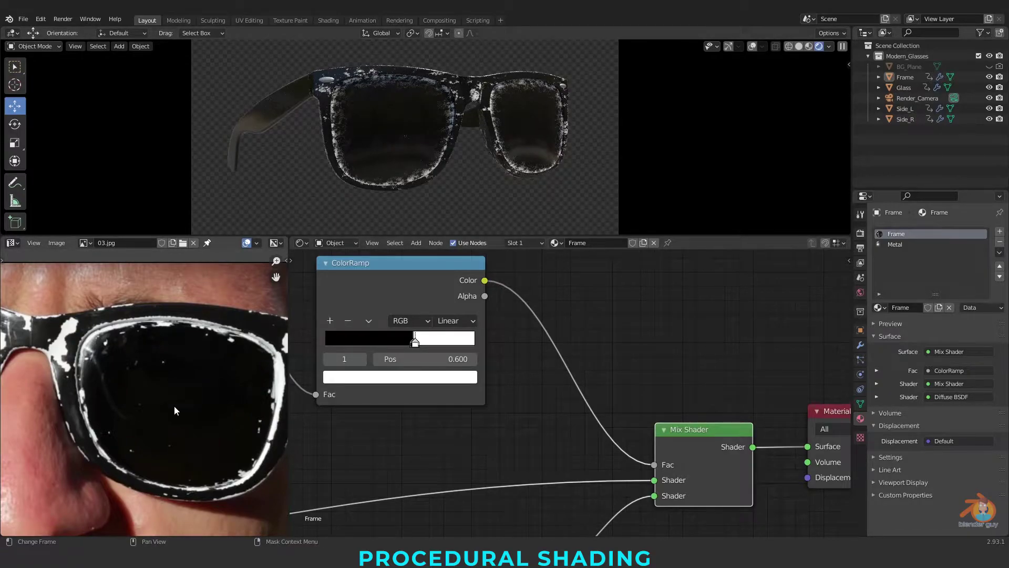
scroll(185, 390, "down", 4)
scroll(143, 400, "up", 4)
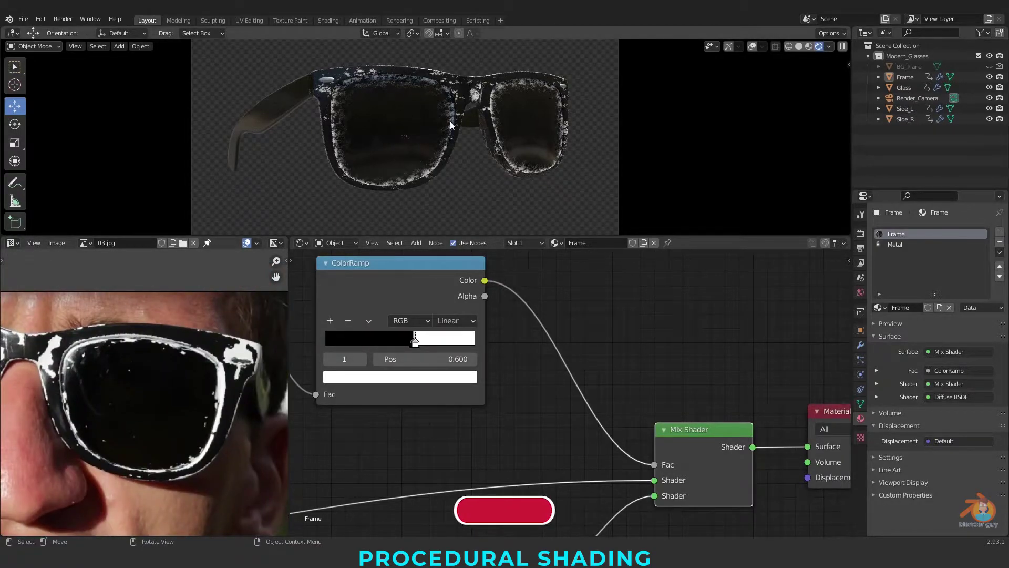
Copy the frame's Noise Texture, ColorRamp, Diffuse BSDF and Mix Shader nodes and paste them into the Metal material.
scroll(462, 333, "down", 5)
left_click_drag(416, 328, 635, 510)
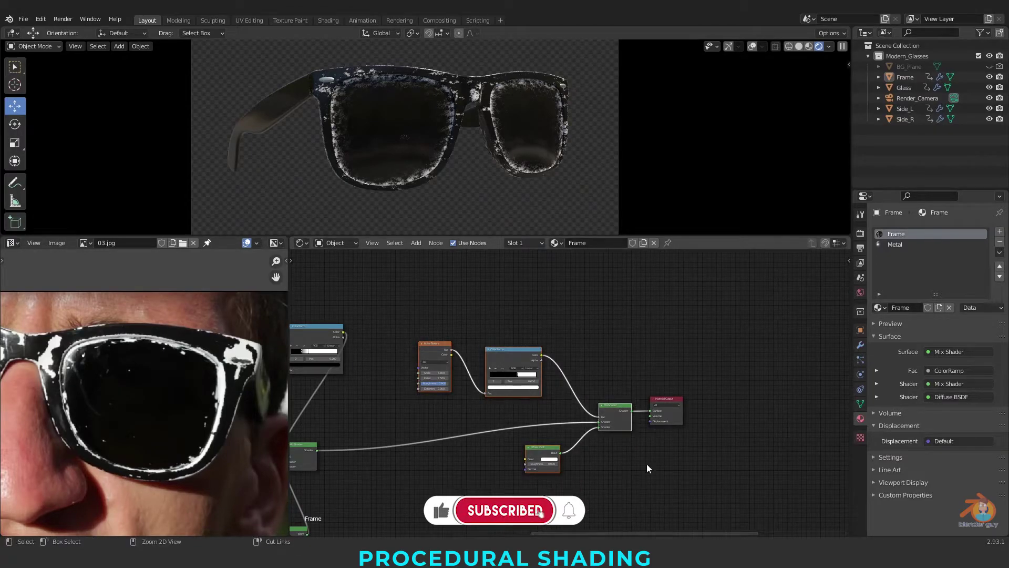
left_click(897, 245)
middle_click_drag(362, 450, 549, 373)
scroll(536, 420, "up", 10)
key("ctrl+v")
Move the Metal material's Principled BSDF and Material Output clear of the pasted nodes.
scroll(469, 389, "down", 10)
left_click_drag(436, 371, 541, 448)
key("g")
left_click(733, 434)
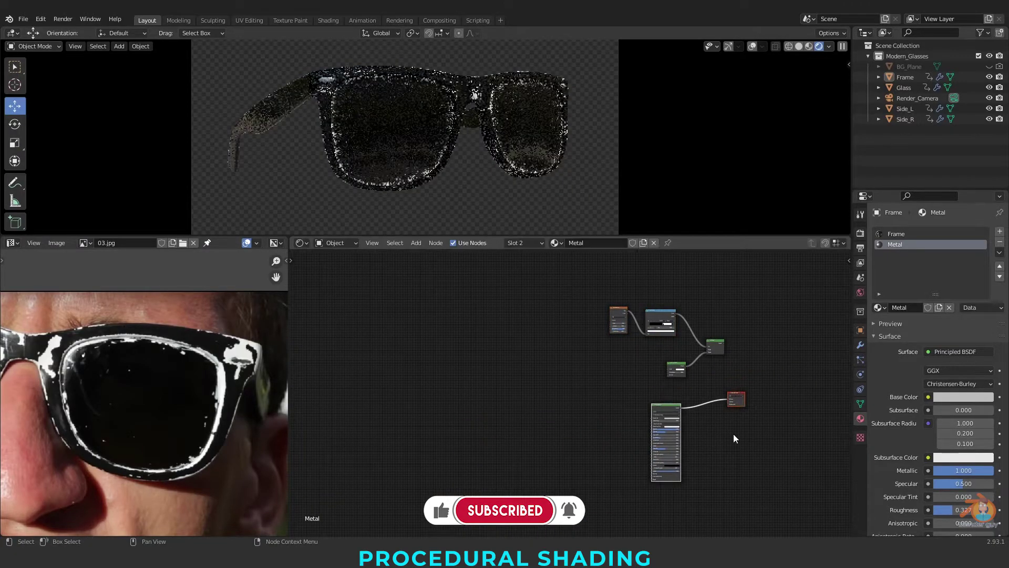
Connect the Metal material's Principled BSDF to the Mix Shader's first shader input and send the mix to the Material Output.
scroll(696, 391, "up", 12)
middle_click_drag(693, 388, 664, 419)
left_click_drag(620, 490, 718, 291)
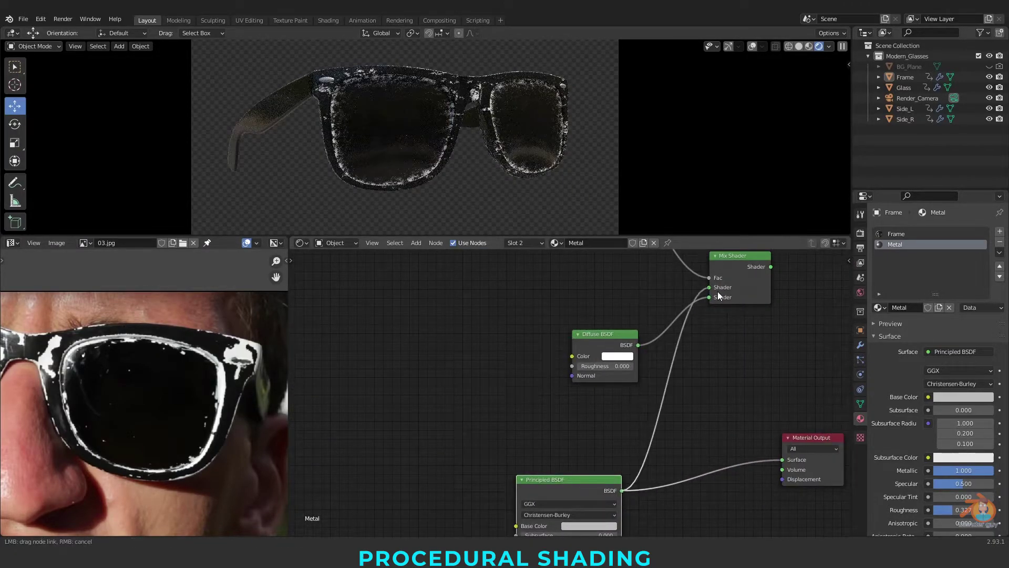
left_click(766, 268, "ctrl+shift")
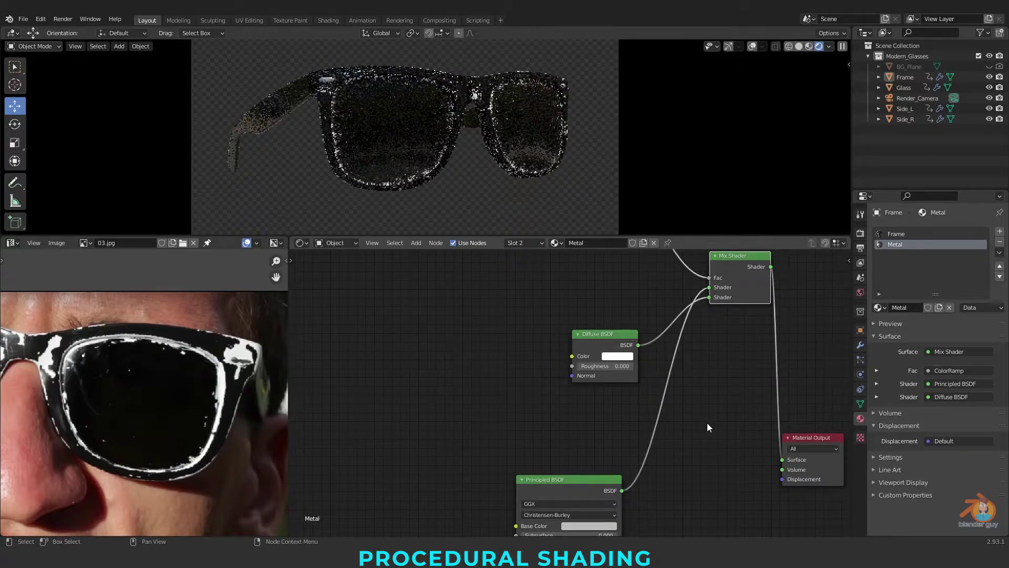
middle_click_drag(708, 422, 620, 437)
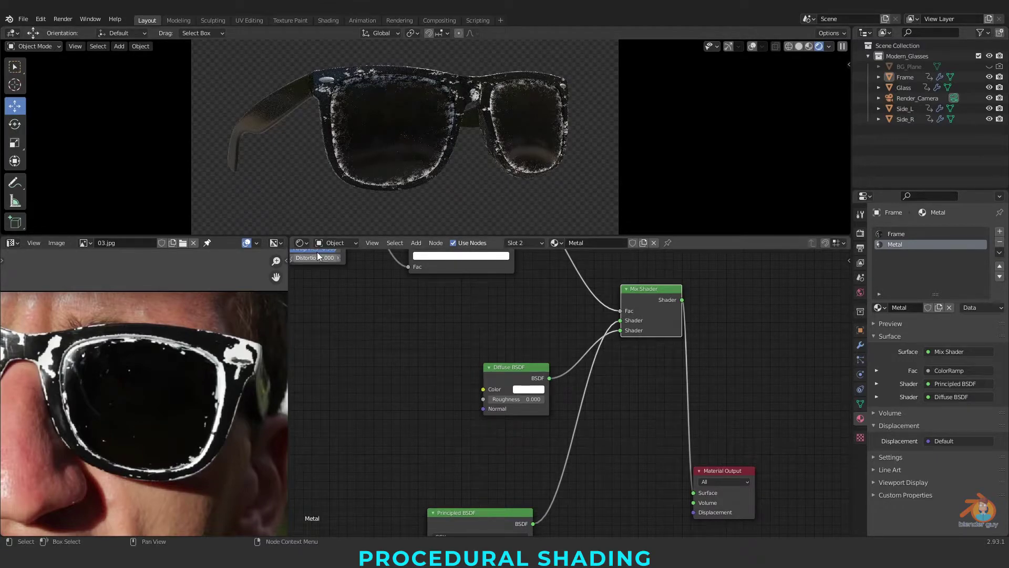
Paste the wear nodes into the Side_L arm's Frame_Sides material and wire them between its Principled BSDF and Material Output.
left_click(275, 98)
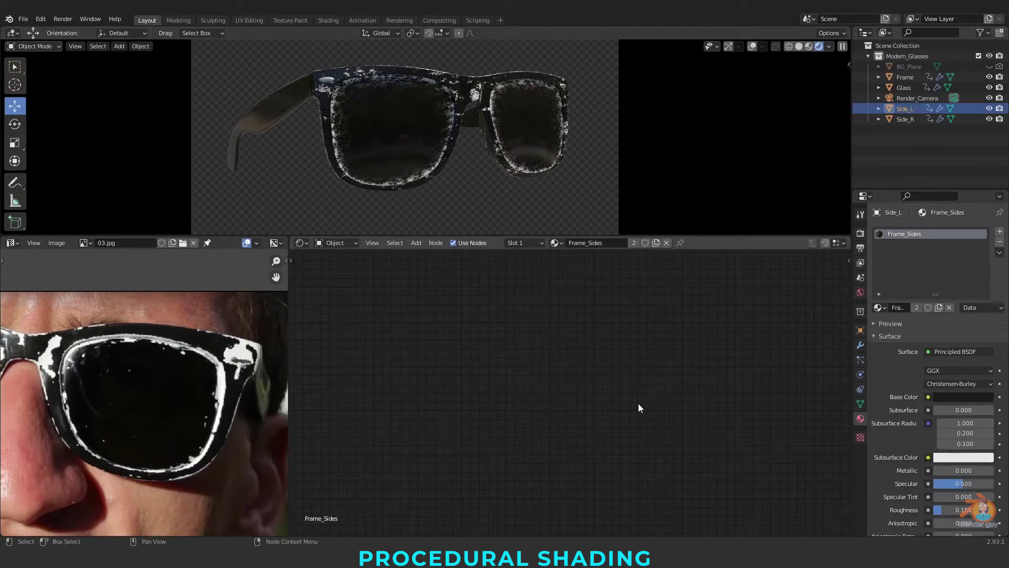
left_click_drag(711, 376, 484, 477)
middle_click_drag(688, 440, 491, 439)
left_click_drag(464, 400, 623, 381)
left_click(727, 364)
scroll(728, 362, "up", 6)
left_click_drag(425, 412, 541, 408)
left_click_drag(559, 394, 732, 367)
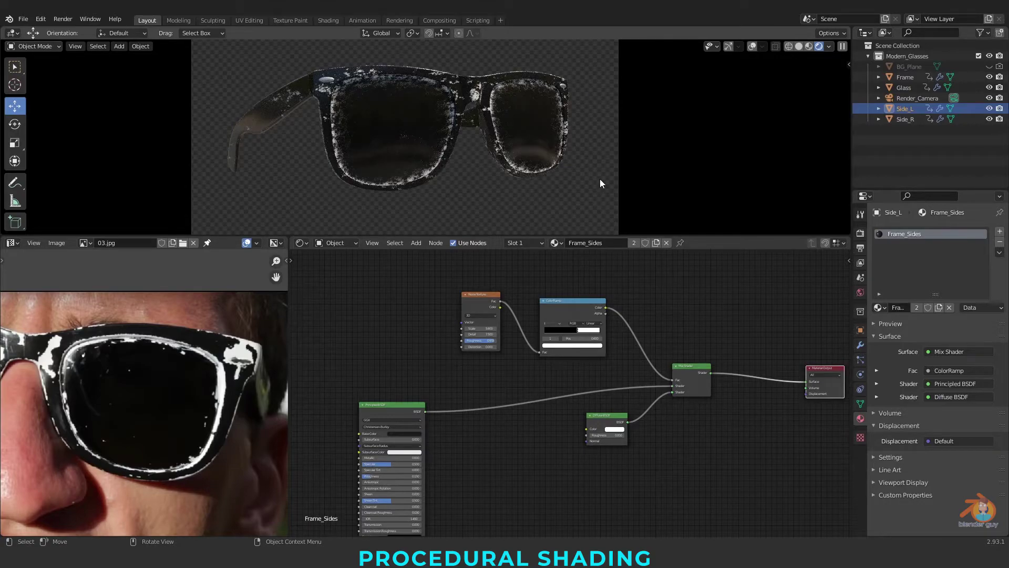
Render the camera view and zoom in on the rendered image.
key("F12")
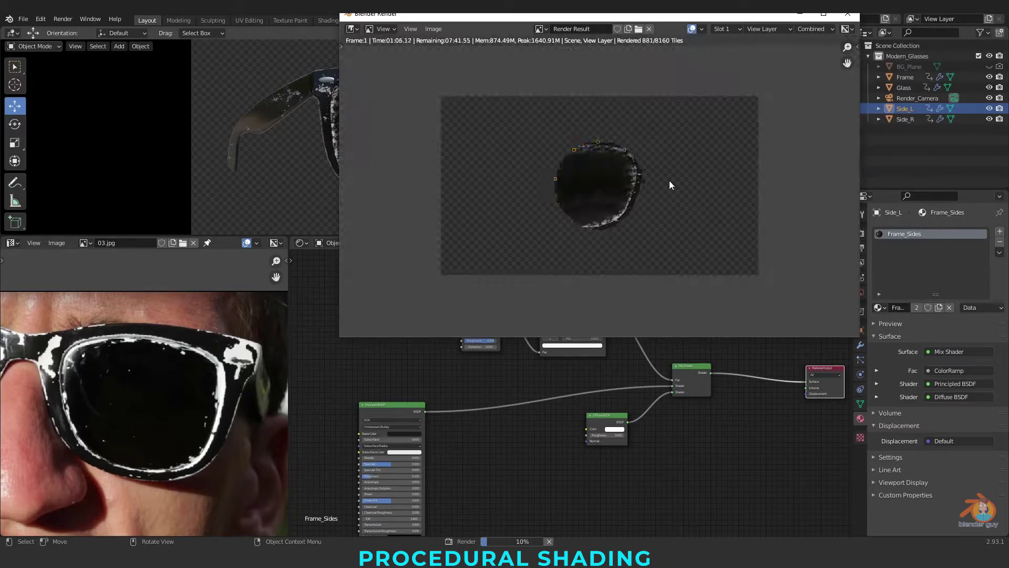
scroll(561, 179, "up", 3)
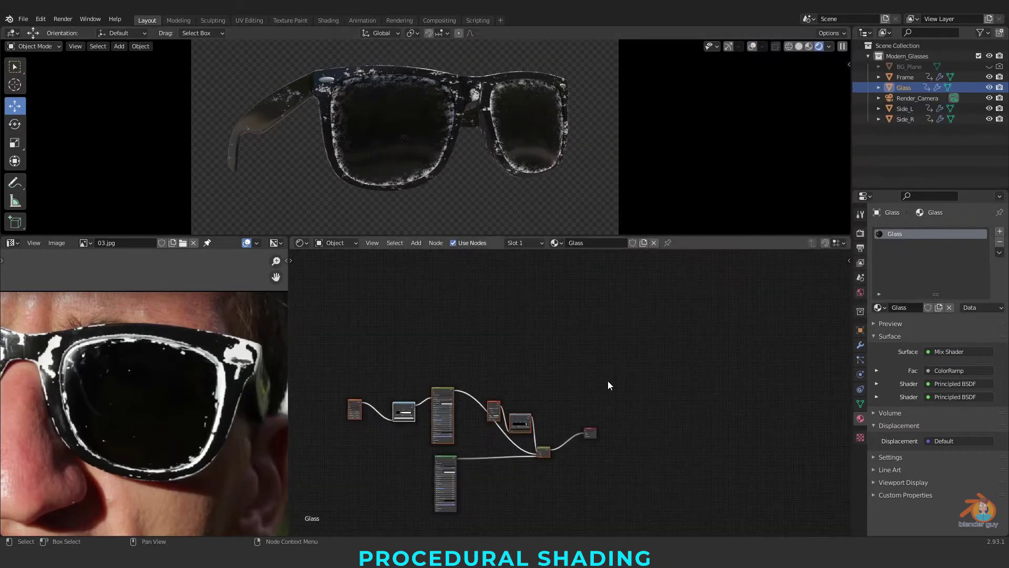
Move the white stop of the ColorRamp feeding the Glass material's dirt base colour to 0.259.
scroll(608, 380, "up", 2)
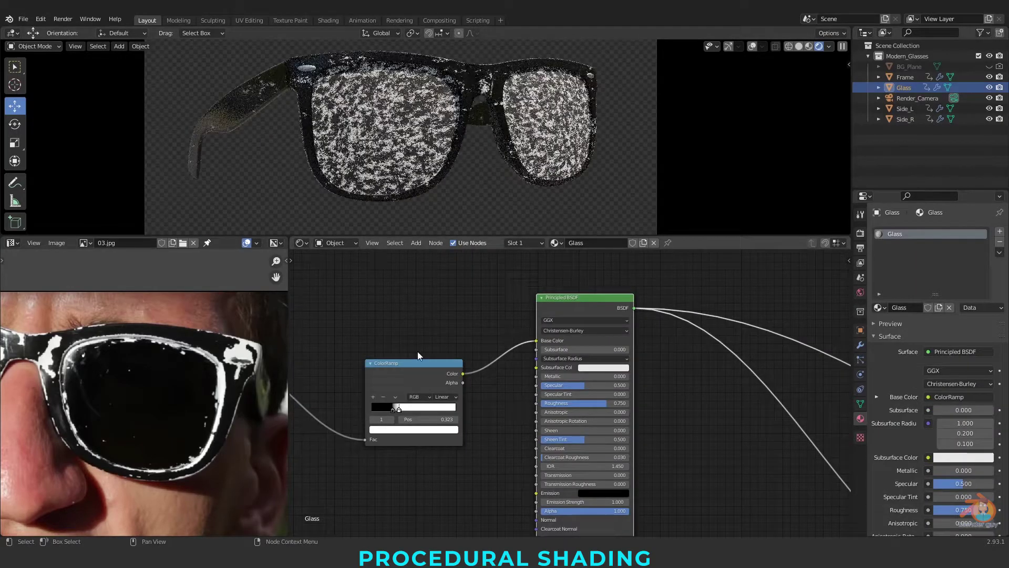
scroll(437, 345, "up", 5)
left_click_drag(474, 394, 472, 394)
scroll(473, 395, "down", 5)
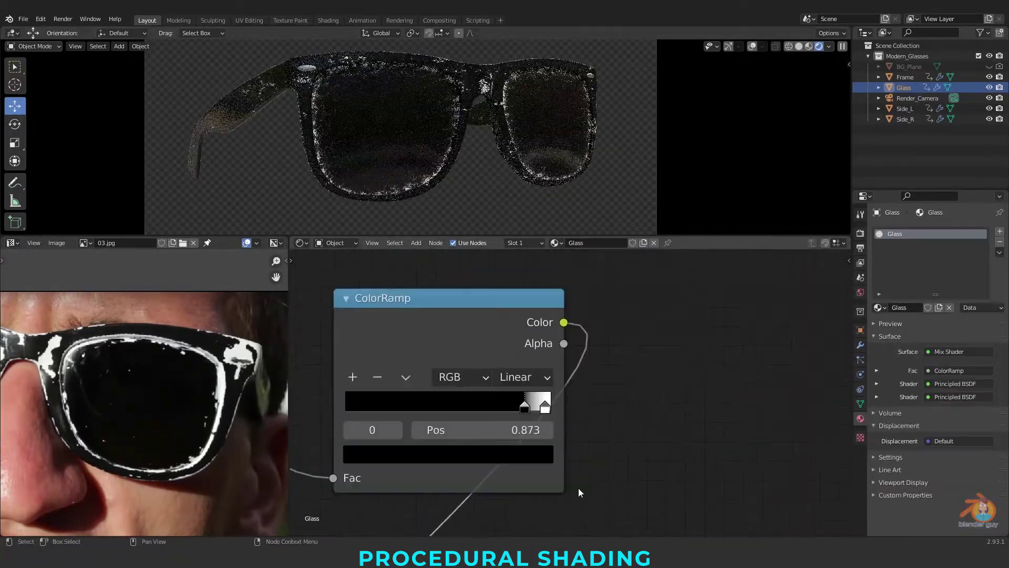
Adjust the Ambient Occlusion ColorRamp, placing the black stop at about 0.78 and the white stop at 0.832.
scroll(569, 393, "up", 3)
mouse_move(539, 412)
left_mouse_down()
mouse_move(515, 413)
mouse_move(546, 411)
left_mouse_up()
left_click_drag(508, 412, 480, 409)
left_click(484, 410)
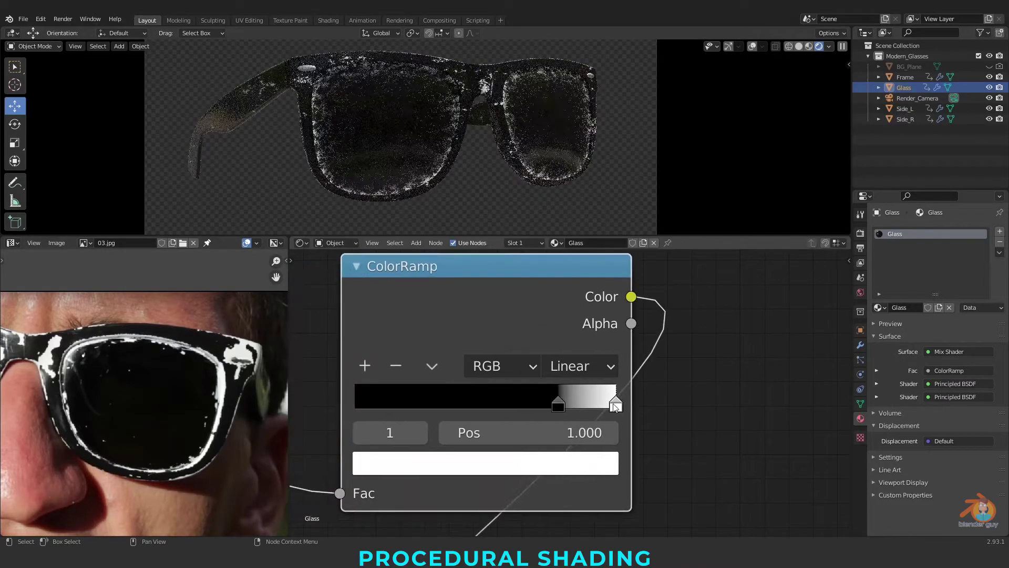
left_click_drag(615, 404, 567, 405)
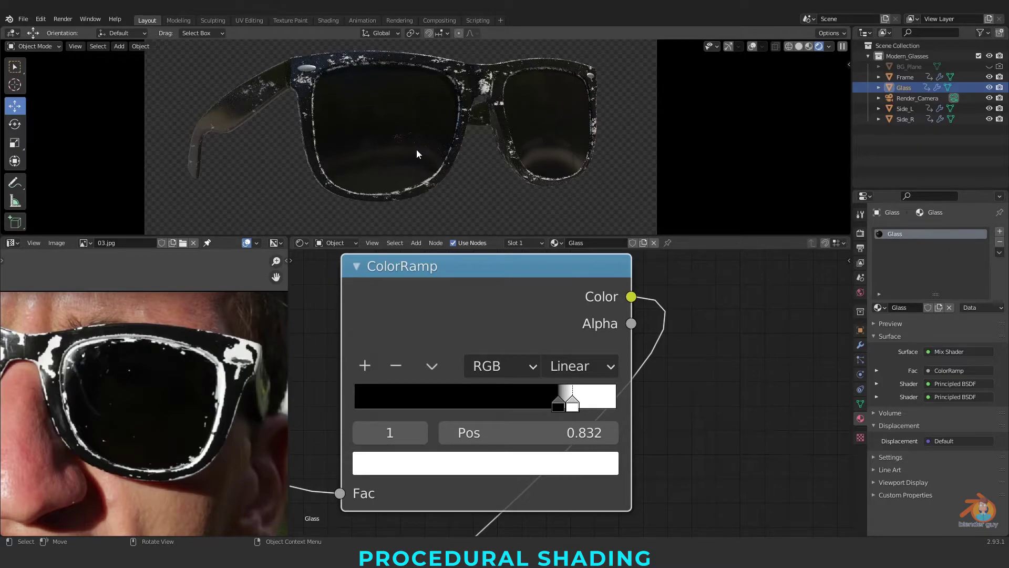
Reverse the Ambient Occlusion ColorRamp so white comes before black, keeping only two stops close together near its far end.
left_click_drag(558, 405, 617, 405)
left_click(365, 366)
left_click(573, 462)
left_click_drag(562, 158, 563, 110)
left_click_drag(568, 404, 430, 407)
left_click_drag(529, 405, 561, 405)
left_click_drag(436, 405, 552, 405)
left_click(396, 366)
left_click(560, 462)
left_click_drag(562, 115, 562, 286)
left_click_drag(616, 405, 543, 405)
mouse_move(565, 405)
left_mouse_down()
mouse_move(614, 404)
mouse_move(566, 405)
left_mouse_up()
Swap the two shader inputs of the Glass material's Mix Shader.
scroll(567, 405, "down", 7)
middle_click_drag(446, 505, 631, 263)
left_click(611, 386)
key("alt+s")
Set the white stop of the reversed Ambient Occlusion ColorRamp to position 0.786.
middle_click_drag(723, 264, 712, 422)
middle_click_drag(789, 268, 692, 416)
scroll(692, 417, "up", 5)
left_click_drag(624, 403, 605, 404)
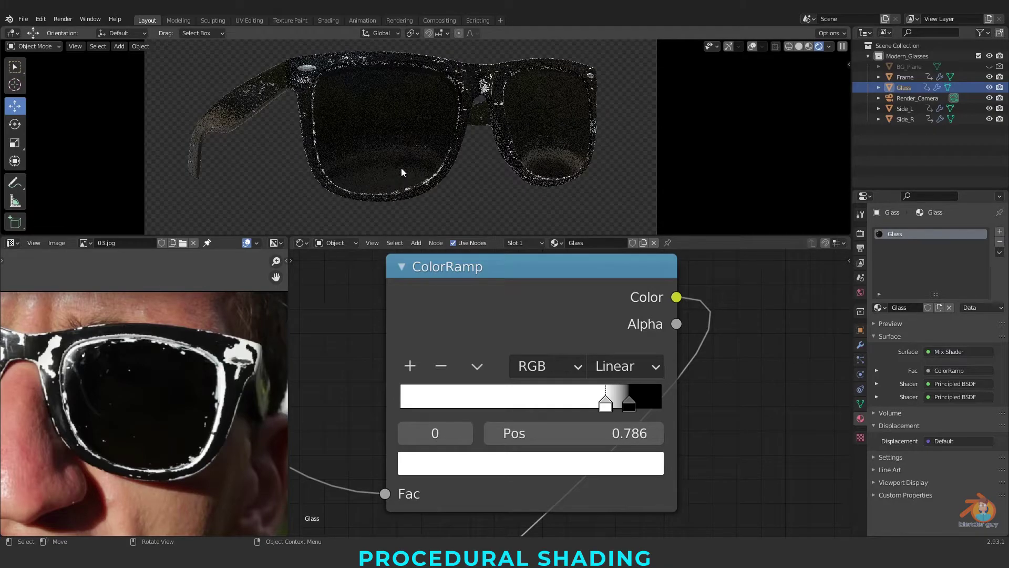
Set the scale of the Noise Texture behind the dirt base colour to 10.
scroll(414, 377, "down", 12)
middle_click_drag(415, 377, 621, 400)
scroll(469, 440, "up", 8)
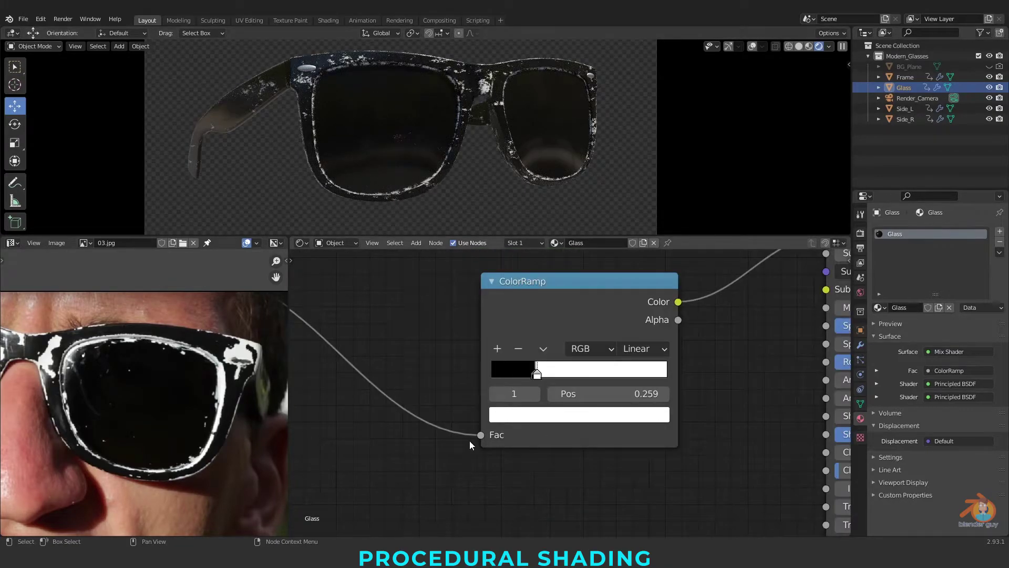
middle_click_drag(469, 440, 751, 436)
double_click(391, 356)
type("10")
key("Return")
Spread the stops of the dirt base colour's ColorRamp apart and preview the dirt pattern on the lenses.
middle_click_drag(575, 402, 525, 410)
scroll(472, 436, "down", 1)
middle_click_drag(756, 388, 551, 427)
left_click_drag(556, 424, 599, 422)
left_click_drag(553, 423, 523, 420)
left_click(675, 349, "ctrl+shift")
Route the Glass material's Mix Shader back to the Material Output.
scroll(522, 419, "down", 12)
middle_click_drag(736, 389, 368, 381)
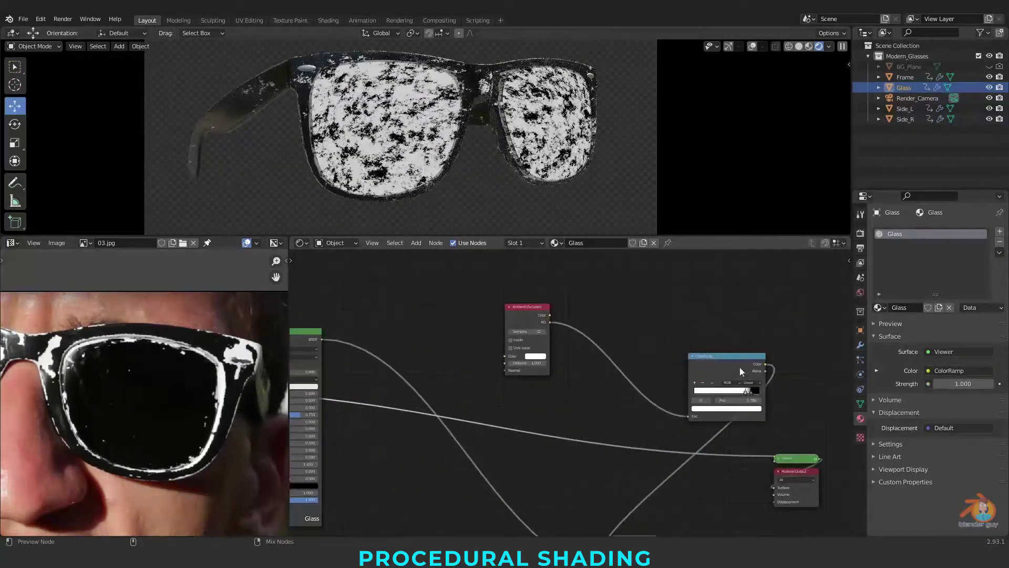
middle_click_drag(731, 371, 734, 295)
left_click(641, 468, "ctrl+shift")
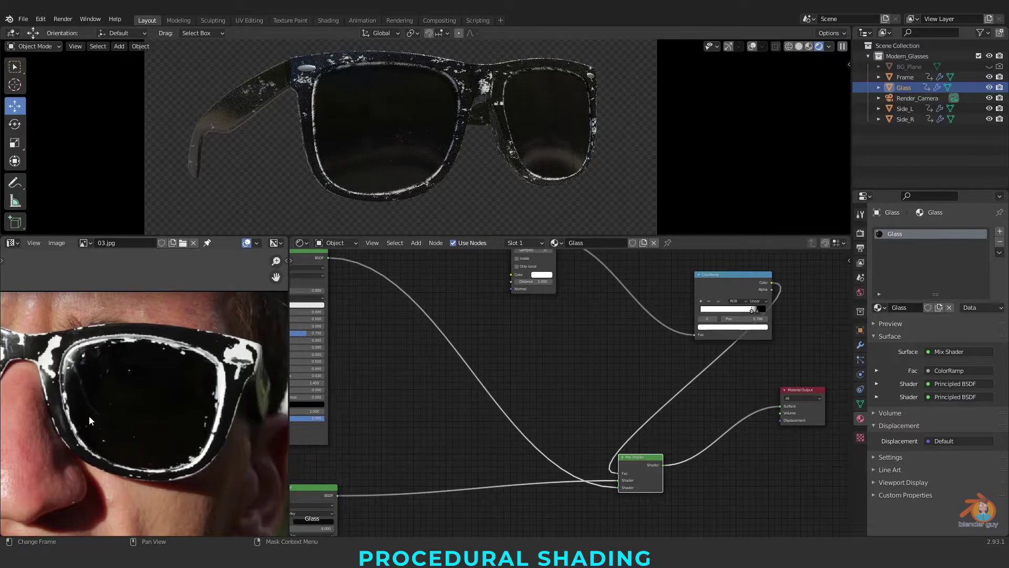
Move the Material Output aside and add a new Noise Texture with a ColorRamp next to it.
middle_click_drag(439, 355, 799, 349)
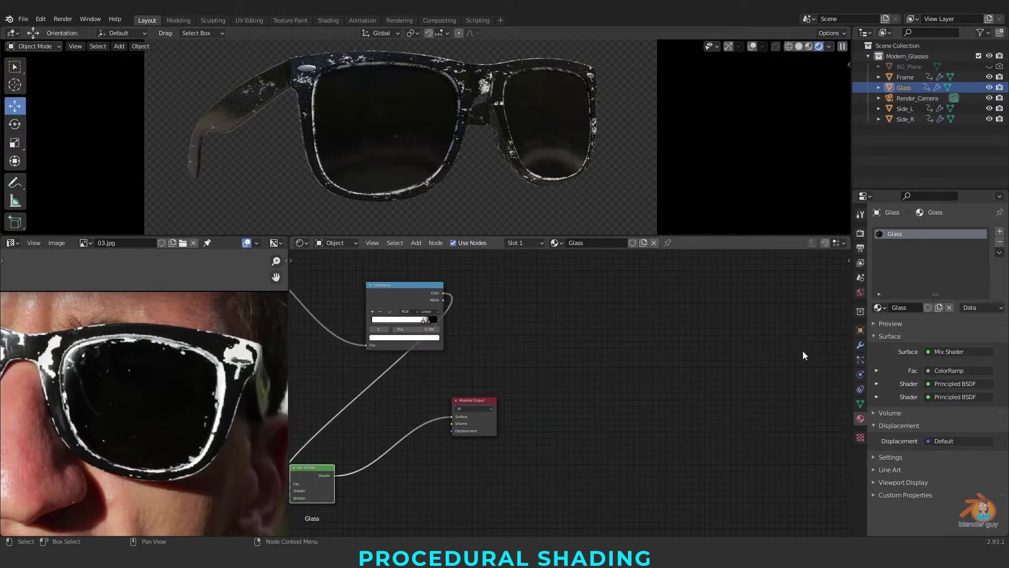
left_click_drag(484, 413, 732, 411)
scroll(593, 288, "up", 4)
middle_click_drag(593, 288, 599, 347)
key("shift+a")
left_click(600, 347)
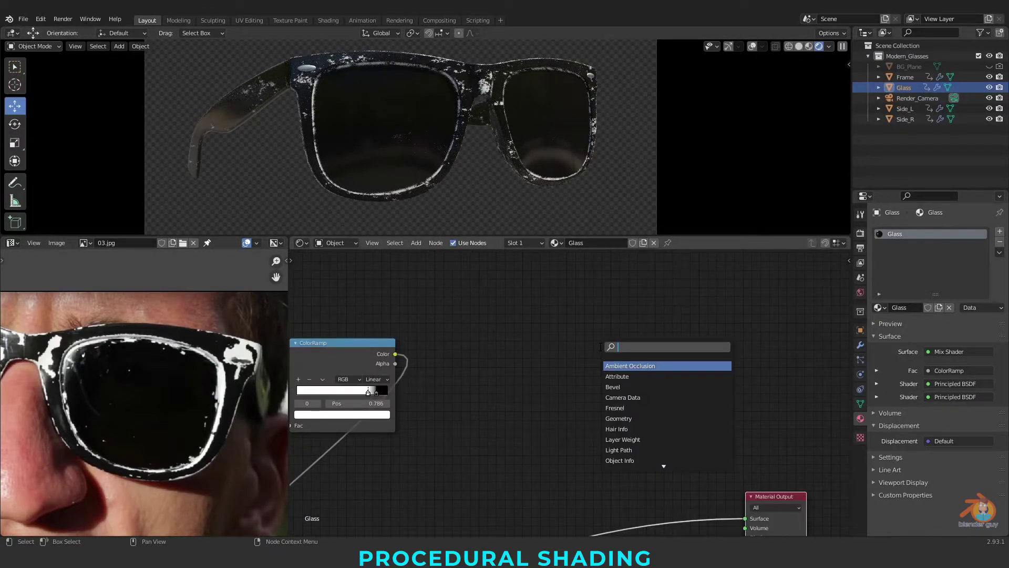
type("co")
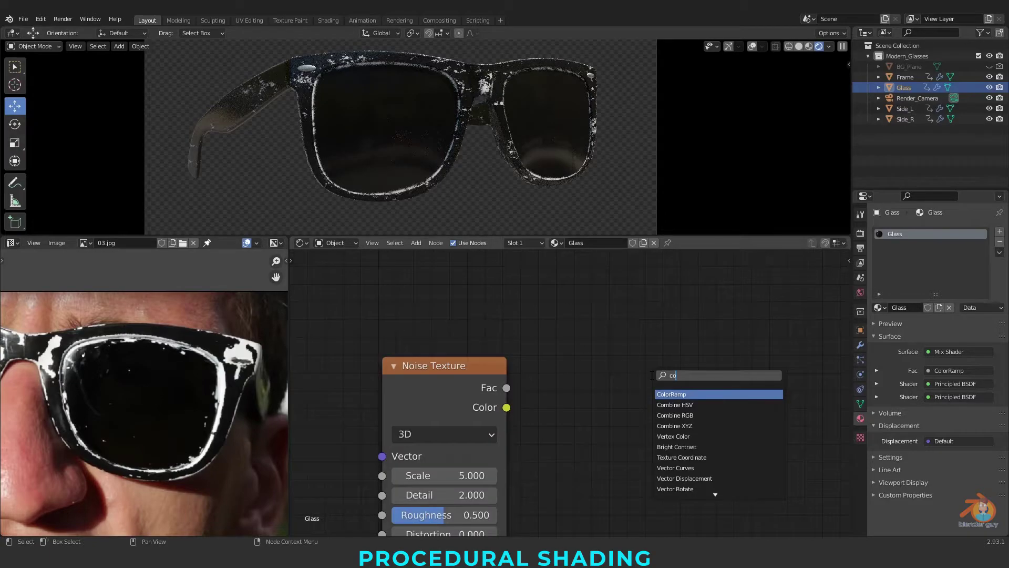
key("Return")
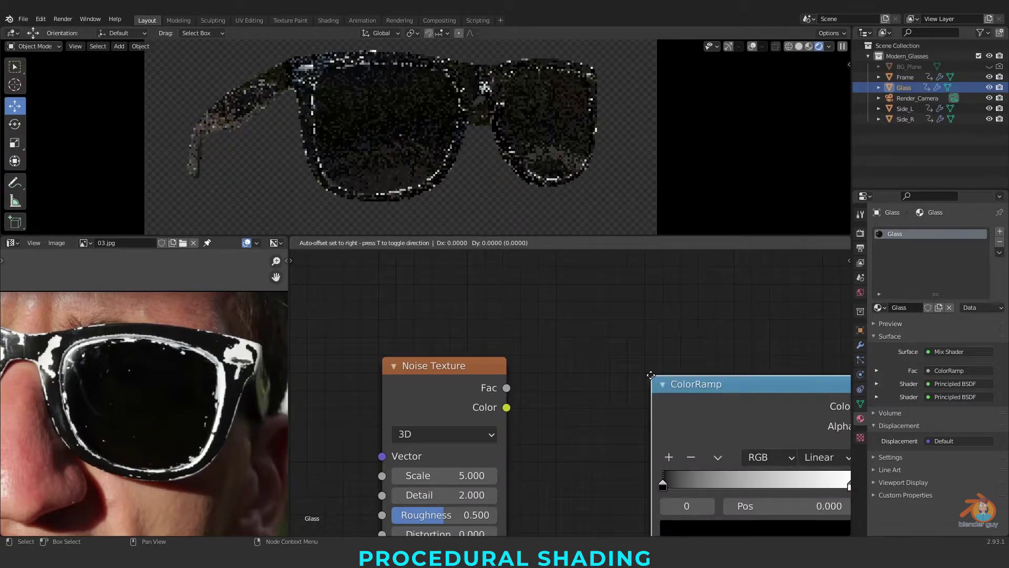
left_click(600, 298)
Preview the new Noise Texture's factor on the lenses and set its scale to 53.2.
left_click(492, 387, "ctrl+shift")
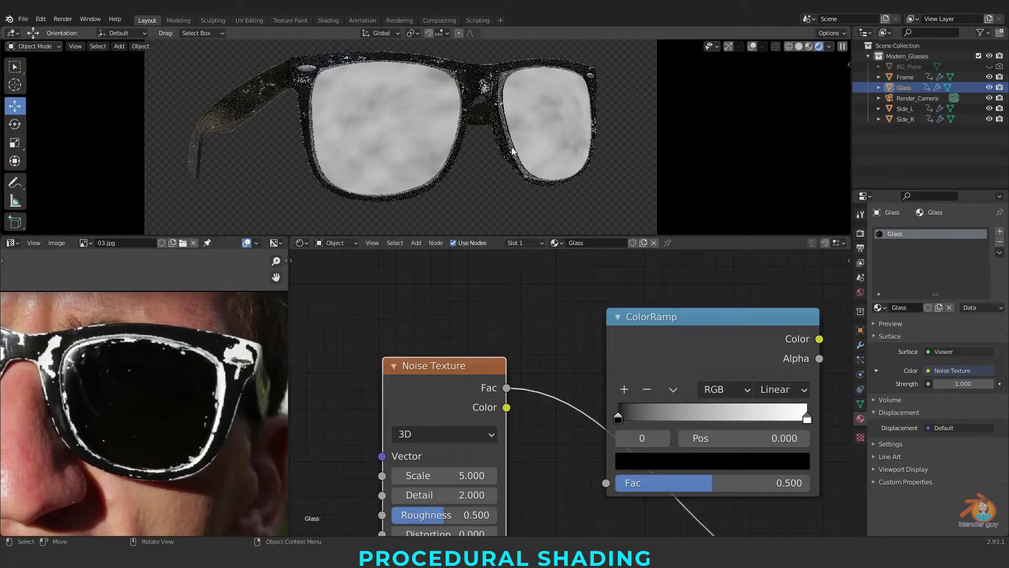
middle_click_drag(533, 480, 567, 426)
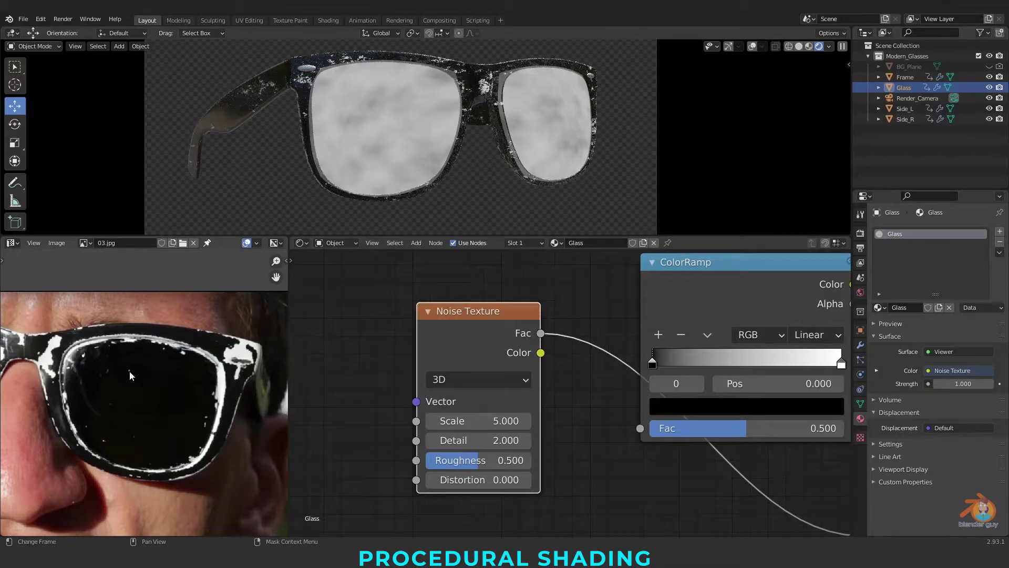
scroll(130, 371, "up", 4)
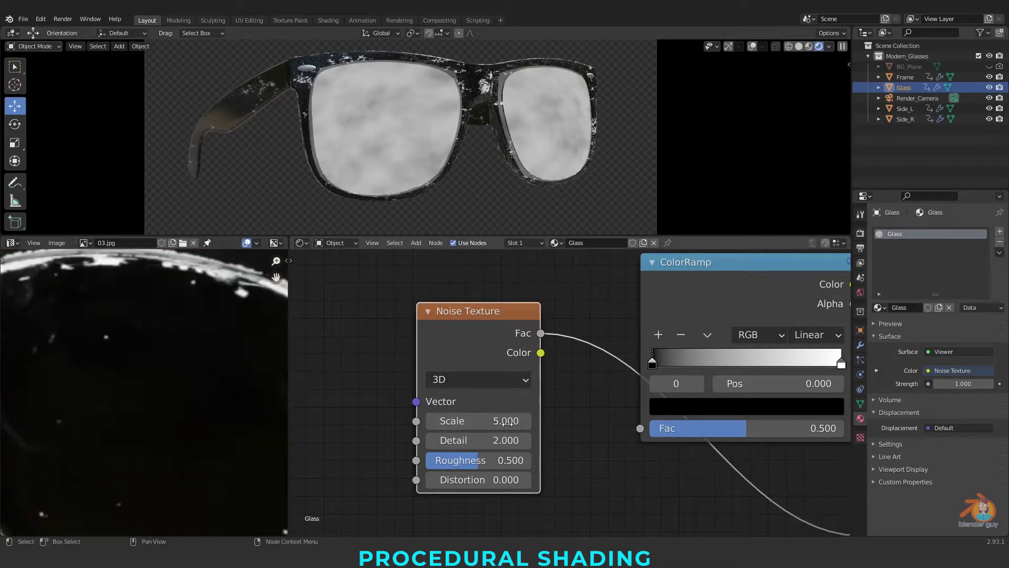
left_click_drag(457, 425, 625, 425)
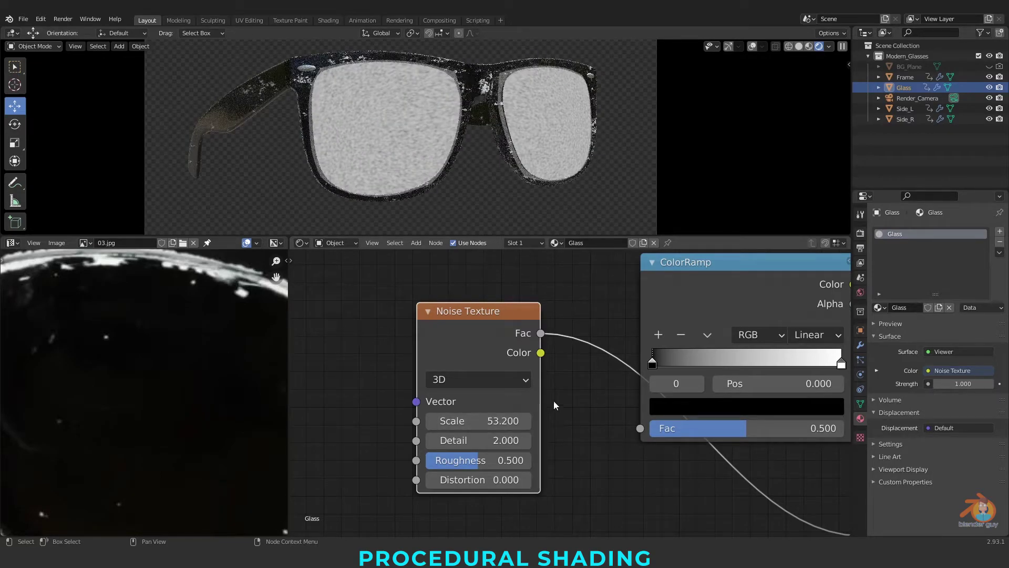
Connect the new Noise Texture's Fac output to the new ColorRamp and preview the ramp on the lenses.
middle_click_drag(557, 350, 509, 350)
left_click_drag(492, 334, 592, 430)
middle_click_drag(640, 281, 545, 335)
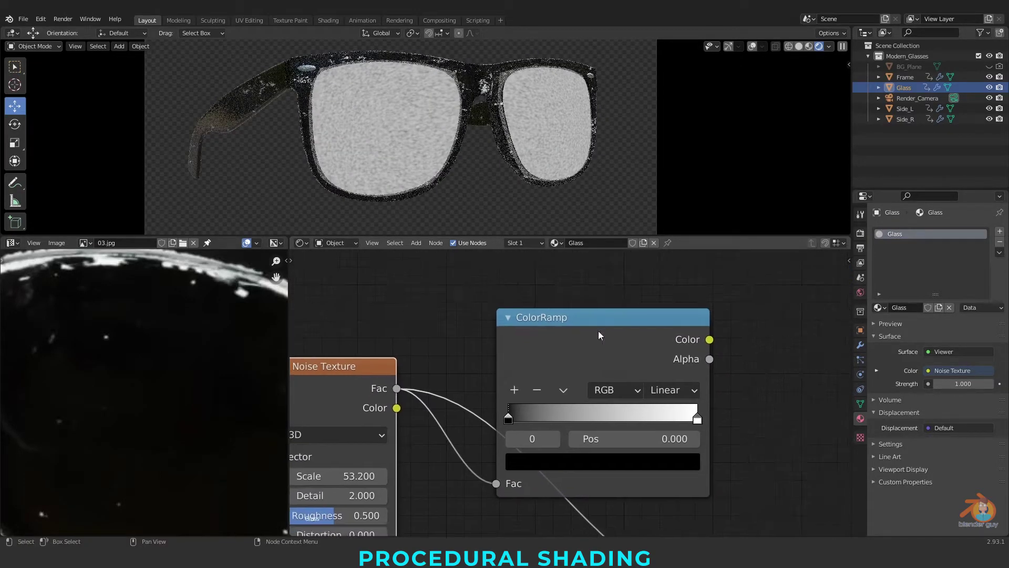
left_click(696, 340, "ctrl+shift")
Set the new noise's scale to 25 and bring its ColorRamp stops together, black at 0.736 and white at 0.759.
left_click_drag(511, 420, 678, 416)
left_click_drag(644, 417, 663, 416)
left_click_drag(656, 417, 635, 416)
scroll(582, 388, "up", 4)
middle_click_drag(582, 388, 486, 386)
left_click_drag(572, 424, 597, 423)
left_click_drag(562, 424, 578, 423)
left_click_drag(597, 422, 590, 421)
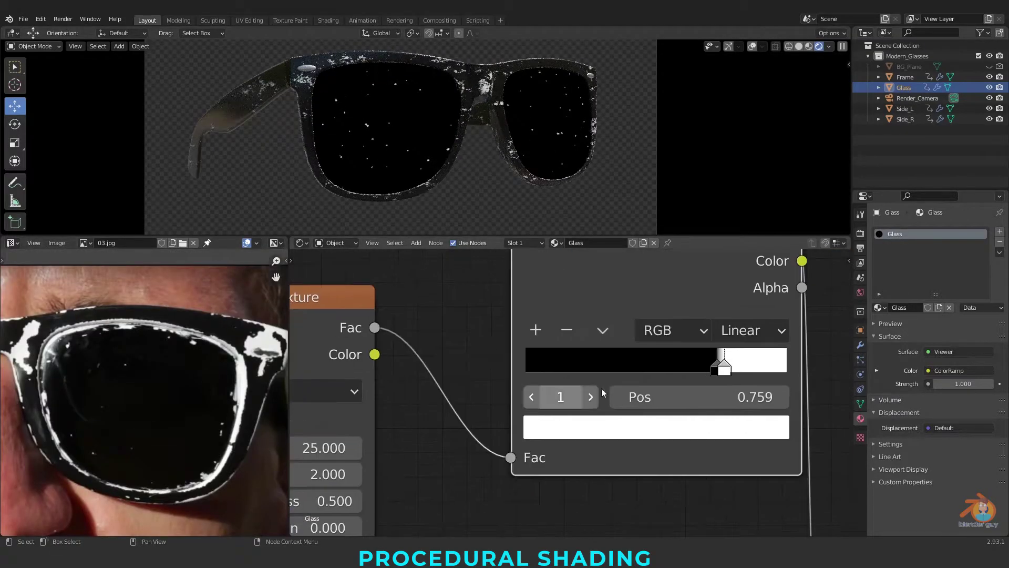
Refine the speck ColorRamp by moving the black stop to 0.723 and keeping the white stop just after it.
left_click(629, 396)
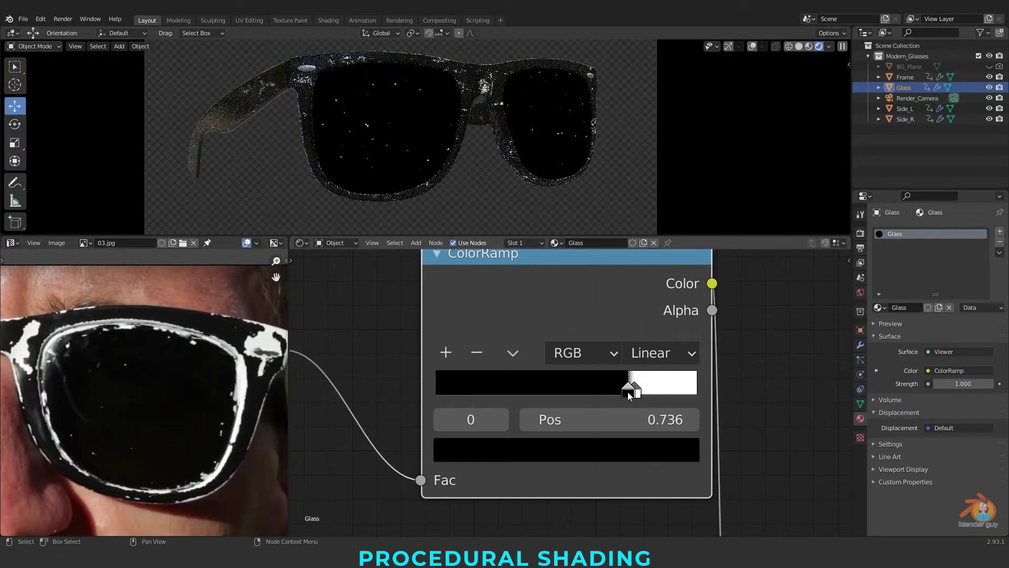
left_click_drag(638, 394, 653, 395)
mouse_move(633, 394)
left_mouse_down()
mouse_move(646, 393)
mouse_move(620, 396)
left_mouse_up()
left_click_drag(641, 396, 626, 398)
Duplicate the Mix Shader and connect the original mix to the copy's second shader input.
scroll(484, 493, "down", 10)
middle_click_drag(484, 493, 733, 472)
left_click(498, 456)
scroll(571, 468, "up", 5)
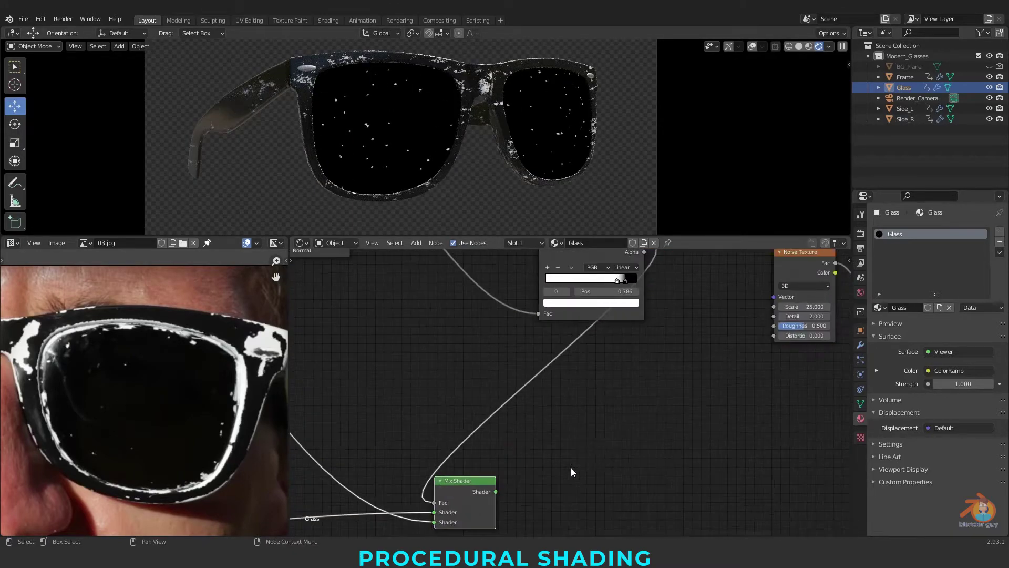
key("shift+d")
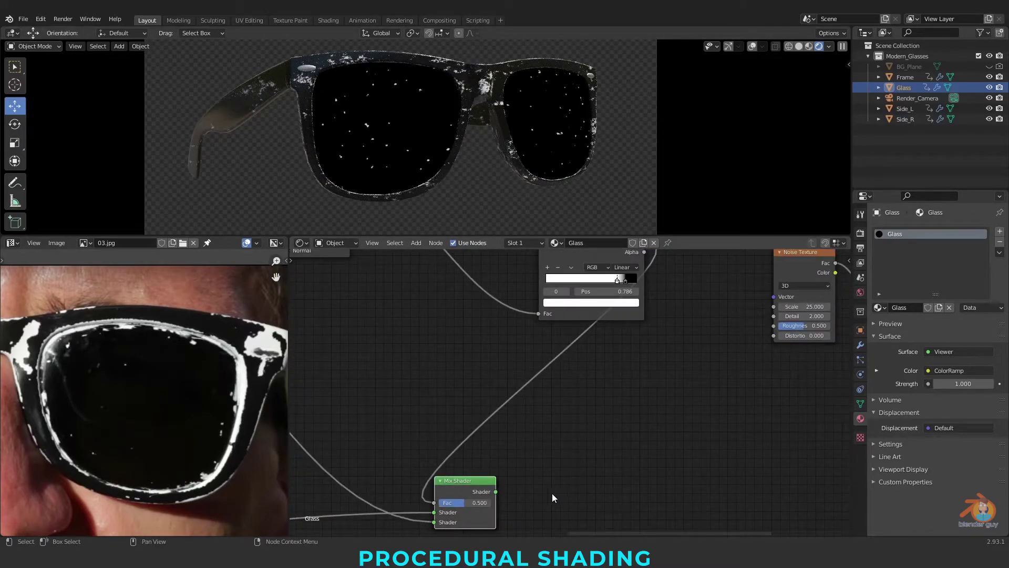
left_click(691, 484)
left_click_drag(496, 492, 602, 521)
Add a white Diffuse BSDF and connect it to the duplicated Mix Shader's first shader input.
scroll(620, 453, "up", 2)
key("shift+a")
left_click(601, 414)
type("diff")
key("Return")
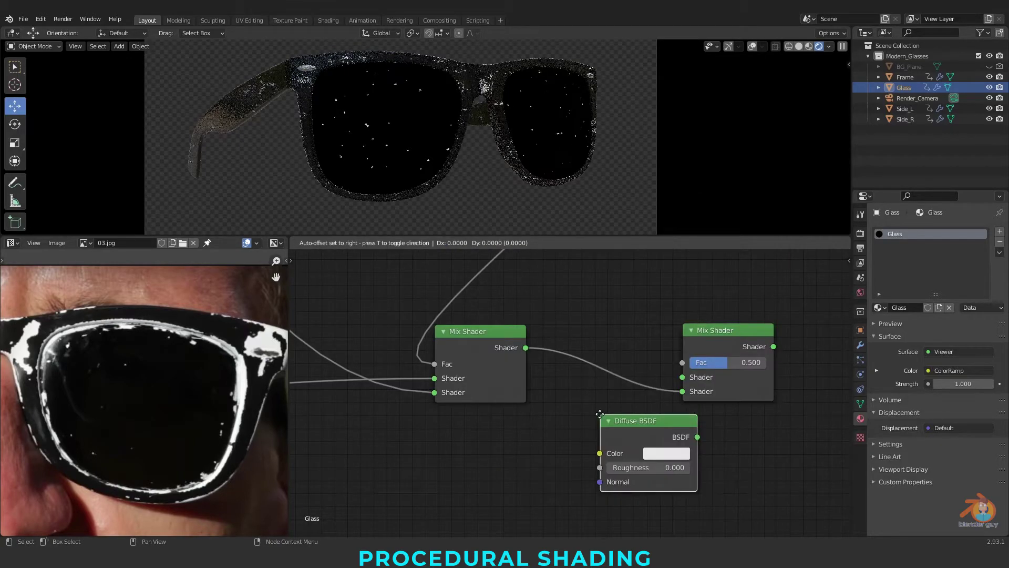
left_click(574, 427)
left_click(649, 468)
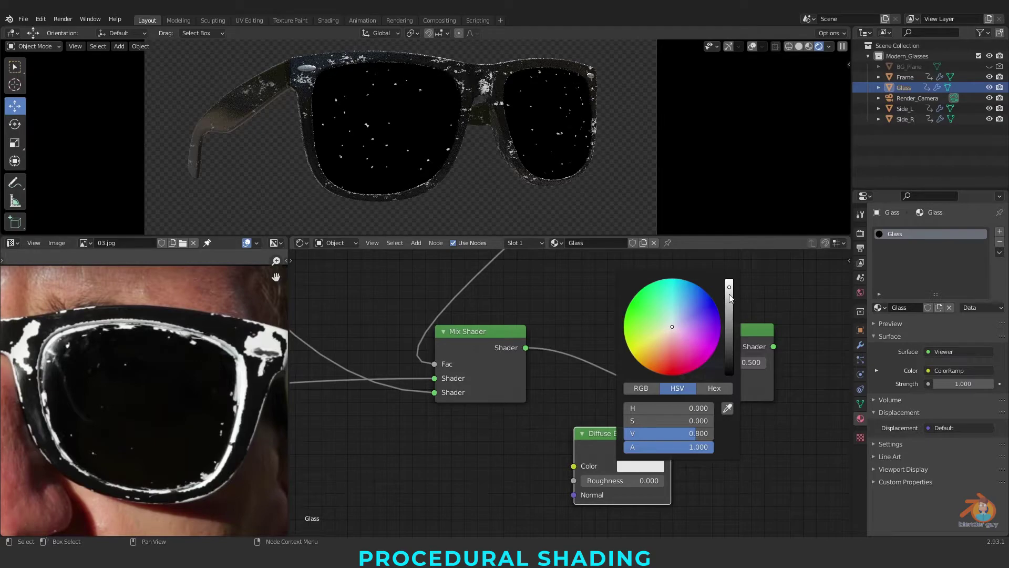
left_click_drag(692, 364, 692, 374)
Drive the duplicated Mix Shader's factor with the speck ColorRamp and send that mix to the Material Output.
scroll(707, 334, "down", 7)
middle_click_drag(702, 338, 590, 437)
scroll(590, 437, "down", 3)
left_click_drag(561, 445, 712, 430)
scroll(732, 406, "up", 4)
middle_click_drag(736, 404, 601, 436)
left_click_drag(593, 415, 591, 493)
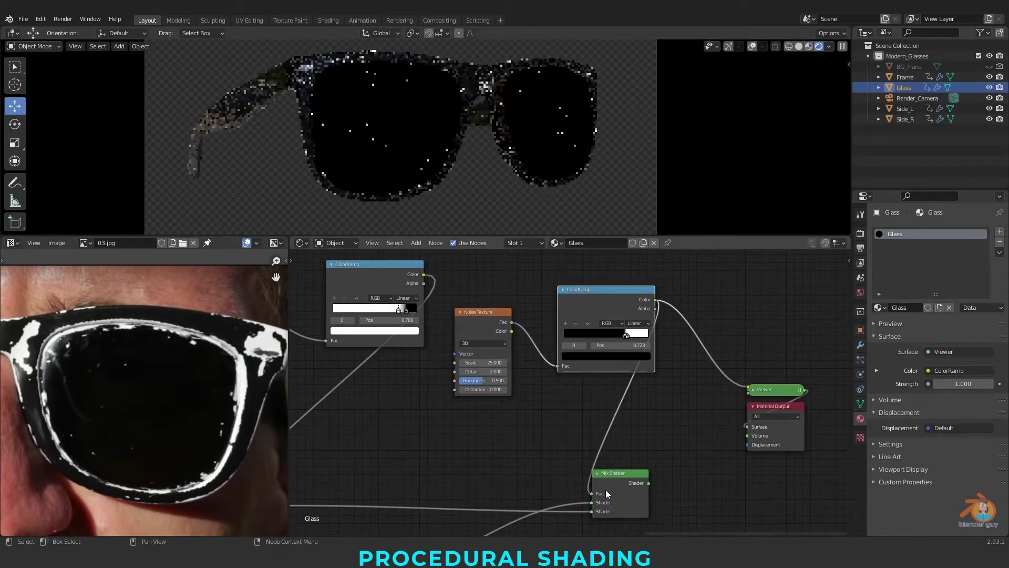
left_click(635, 482, "ctrl+shift")
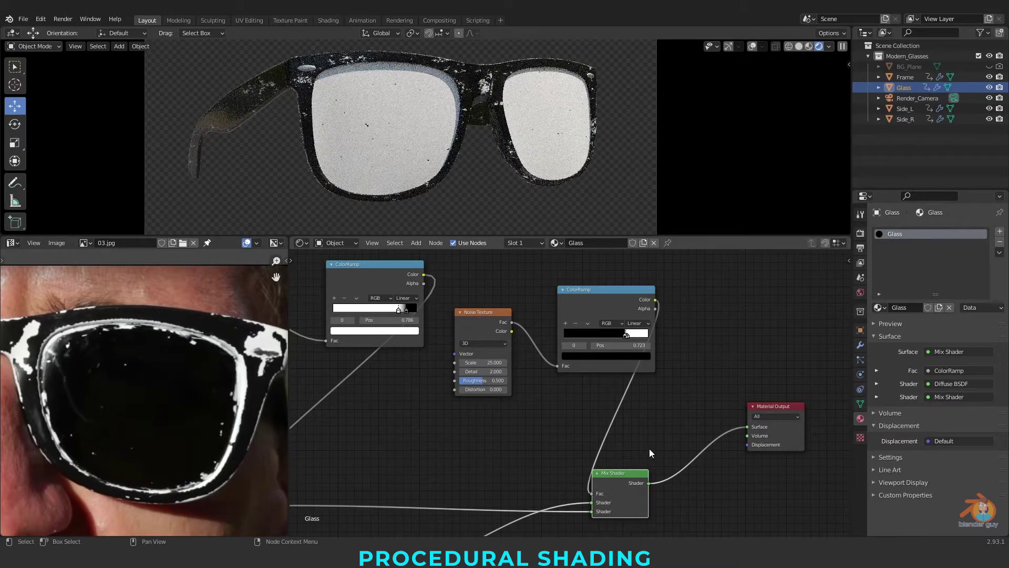
Swap the duplicated Mix Shader's inputs so the original mix is first and the Diffuse BSDF second.
scroll(652, 454, "up", 2)
middle_click_drag(637, 469, 695, 417)
left_click_drag(643, 471, 645, 461)
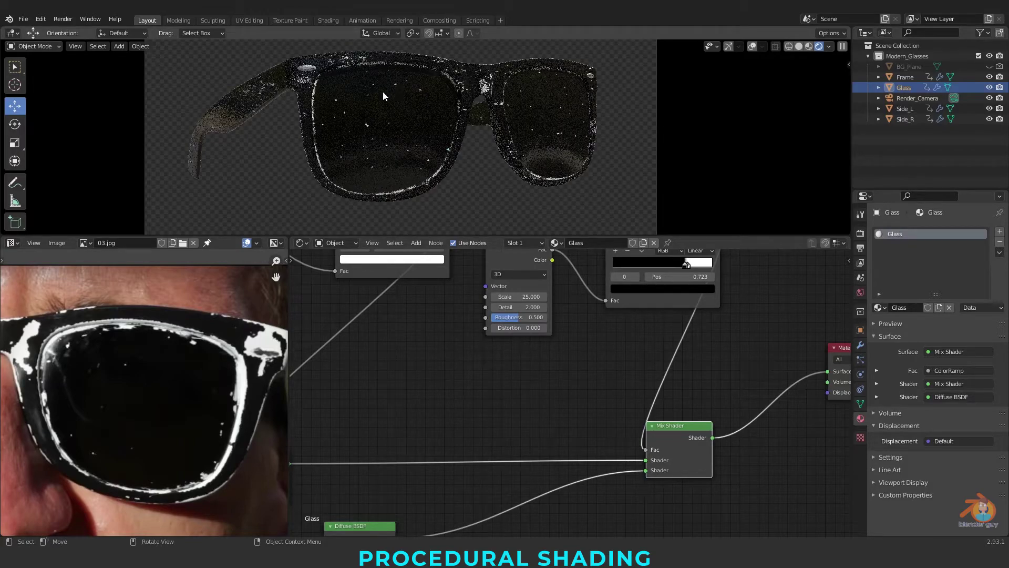
Set the speck Noise Texture's scale to 30.
middle_click_drag(731, 306, 605, 395)
scroll(605, 395, "up", 10)
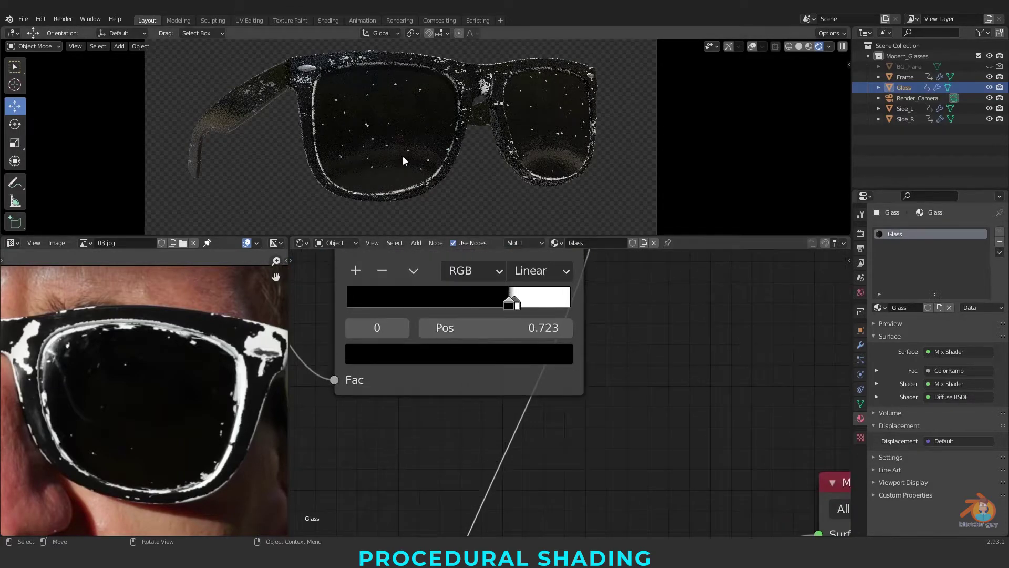
middle_click_drag(484, 403, 572, 463)
scroll(572, 463, "up", 1)
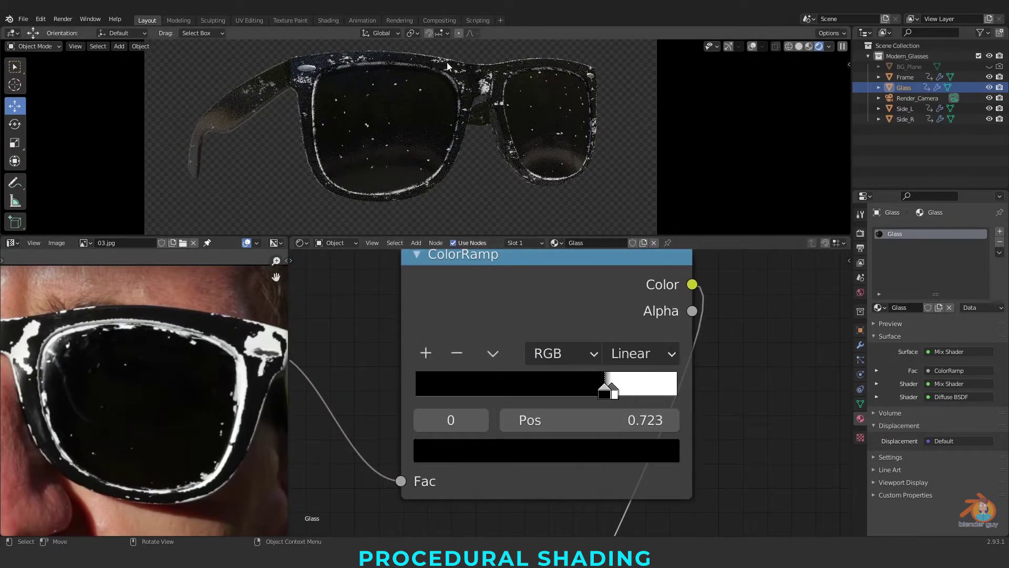
middle_click_drag(429, 412, 653, 372)
scroll(652, 372, "down", 6)
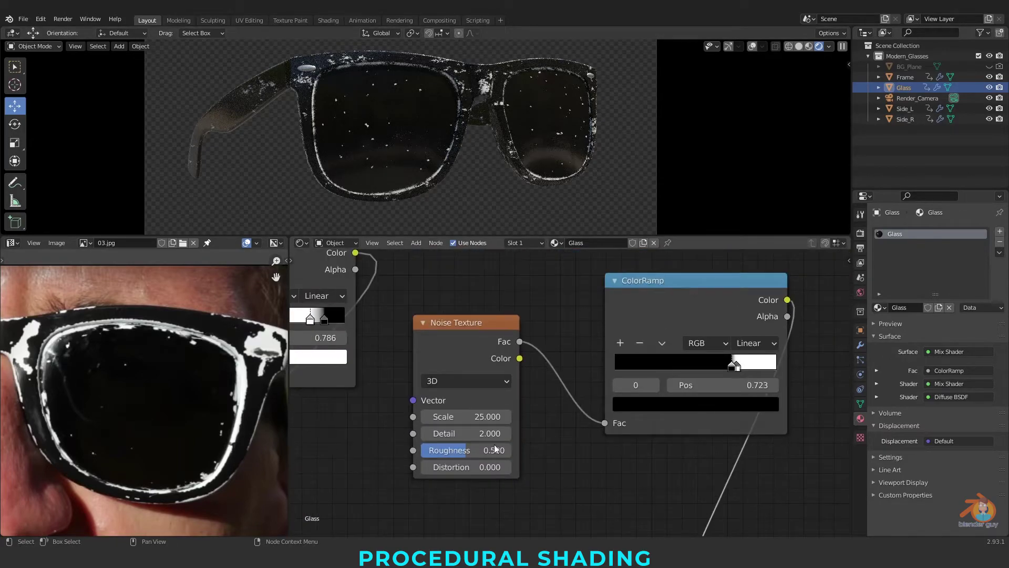
scroll(514, 445, "up", 3)
left_click(464, 422)
type("30")
key("Return")
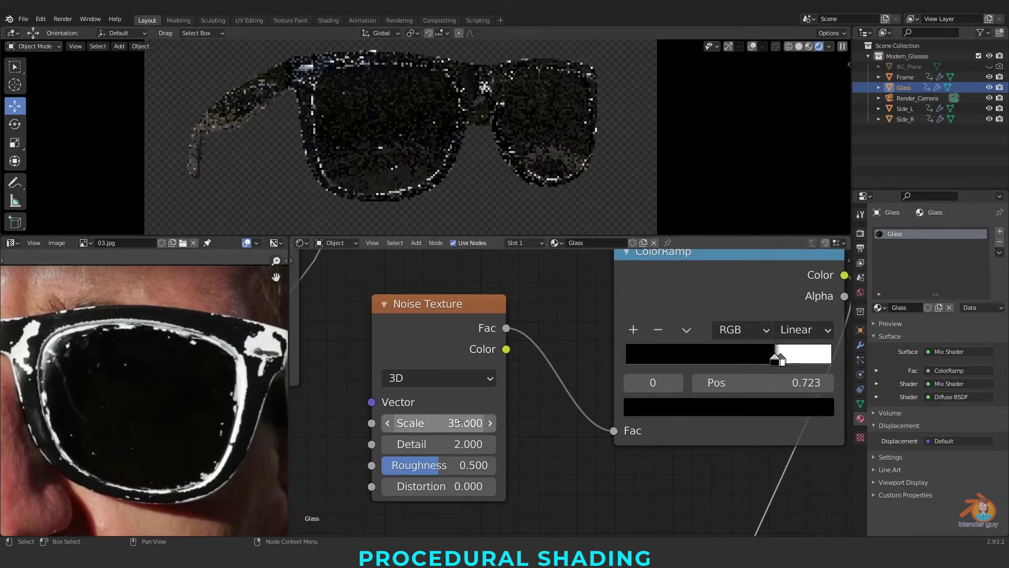
Move the speck ColorRamp's white stop to 0.791 to thin out the white specks.
middle_click_drag(683, 446, 563, 446)
scroll(563, 446, "up", 2)
mouse_move(679, 352)
left_mouse_down()
mouse_move(760, 364)
mouse_move(711, 349)
mouse_move(684, 353)
mouse_move(695, 356)
left_mouse_up()
scroll(695, 363, "down", 12)
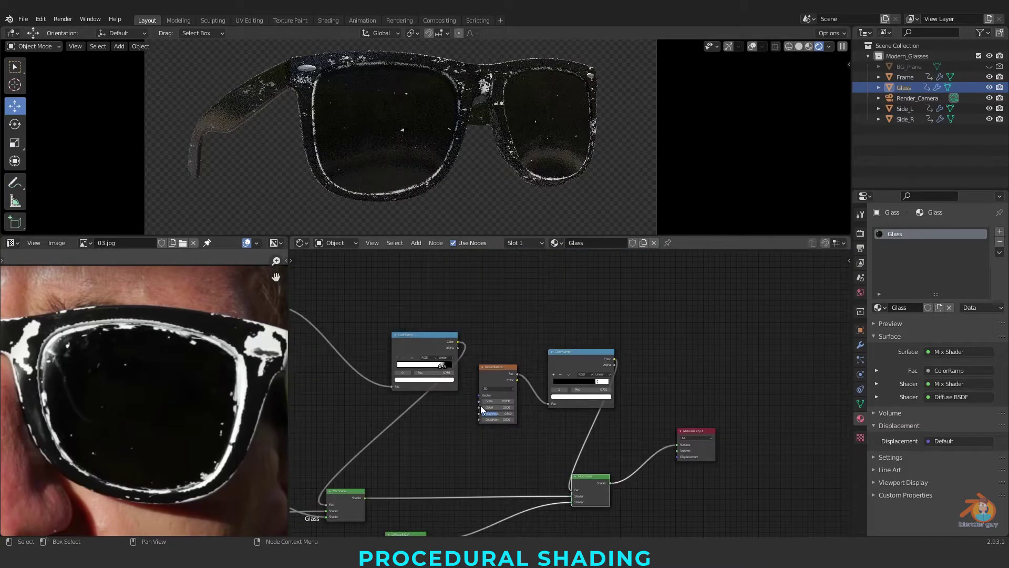
Preview the speck ColorRamp on the lenses and set its Noise Texture's detail to 2.5.
scroll(695, 376, "up", 8)
left_click(651, 305, "ctrl+shift")
middle_click_drag(436, 447, 632, 446)
left_click_drag(600, 471, 566, 438)
key("ctrl+z")
double_click(571, 438)
type("01")
key("Return")
double_click(571, 438)
type("2")
key("Return")
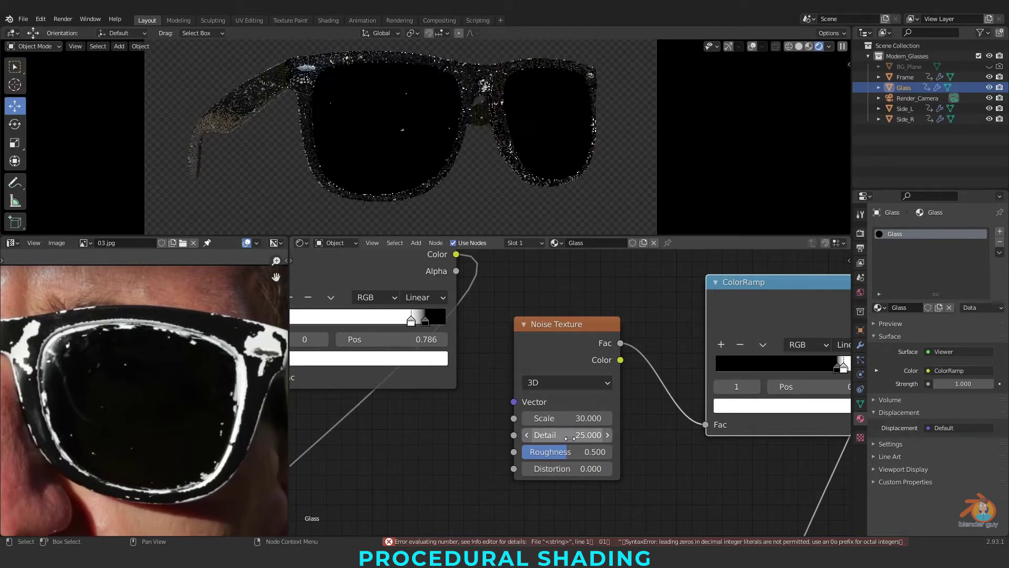
left_click_drag(570, 438, 576, 439)
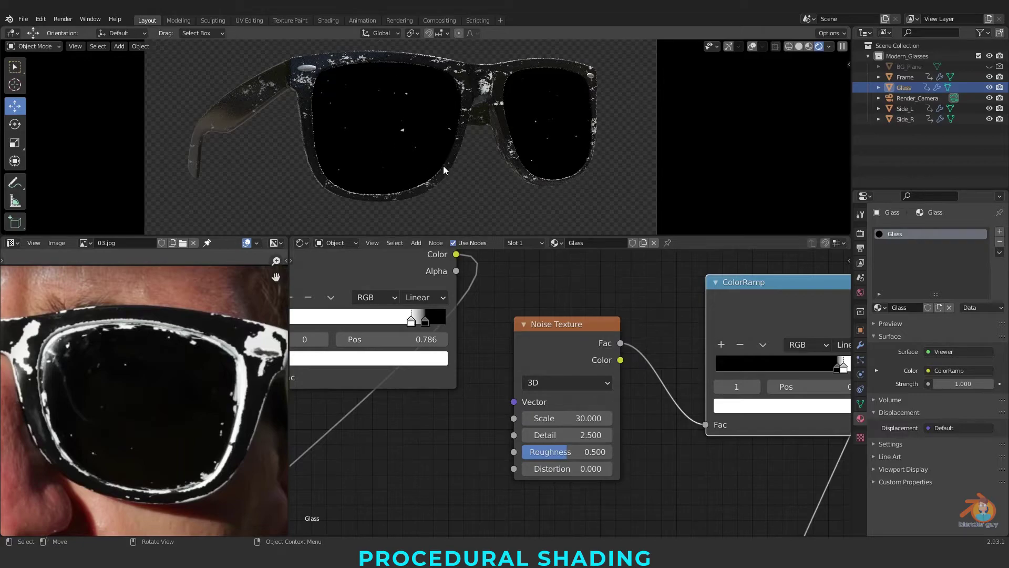
Reconnect the final Mix Shader to the Material Output in place of the speck preview.
scroll(466, 263, "down", 2)
middle_click_drag(621, 464, 388, 399)
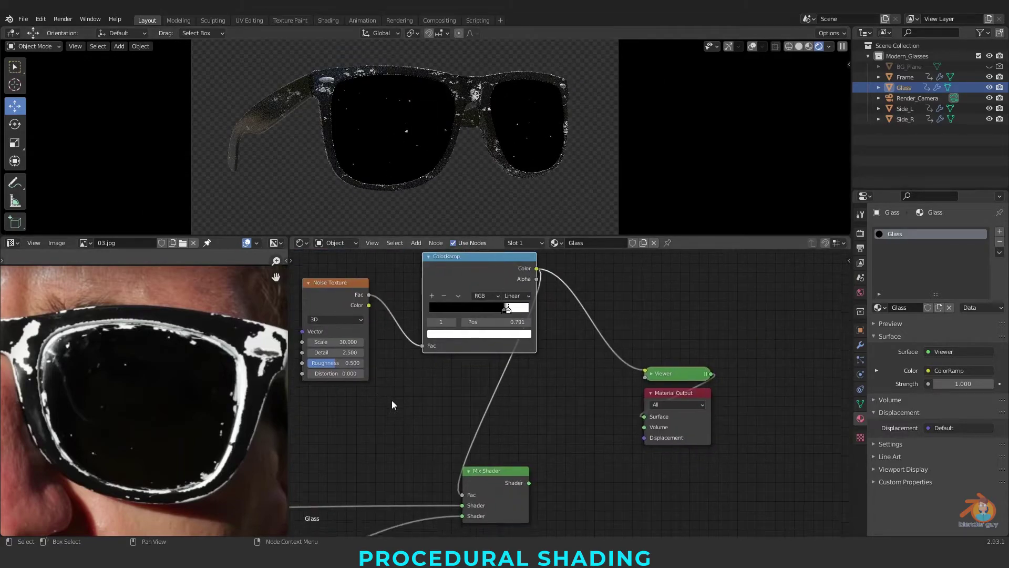
scroll(389, 399, "down", 7)
left_click(542, 445, "ctrl+shift")
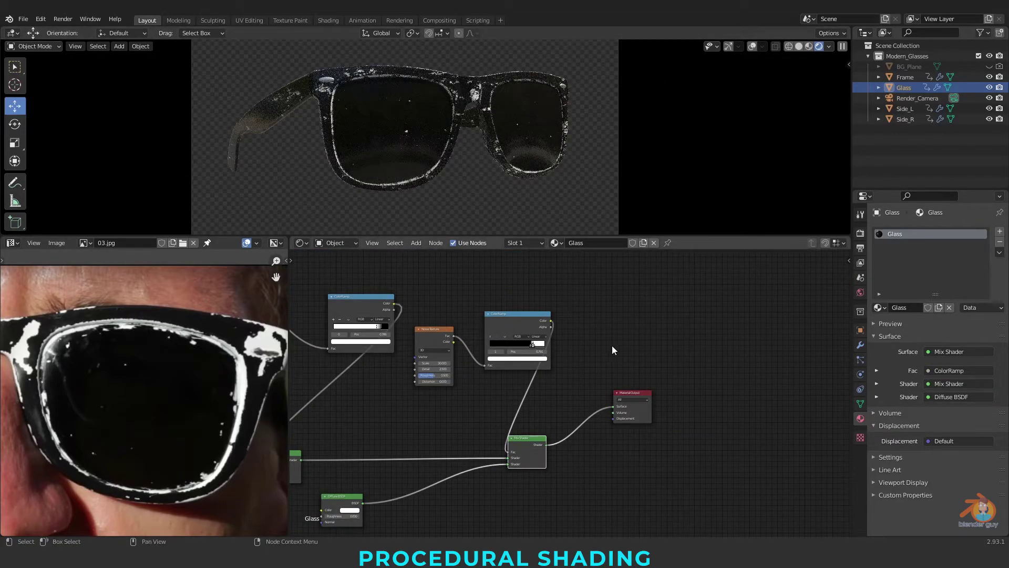
Compare the reference photo with the rendered wear on the frame and lenses, and close the render result.
scroll(162, 376, "down", 3)
middle_click_drag(226, 373, 296, 374)
middle_click_drag(199, 401, 188, 447)
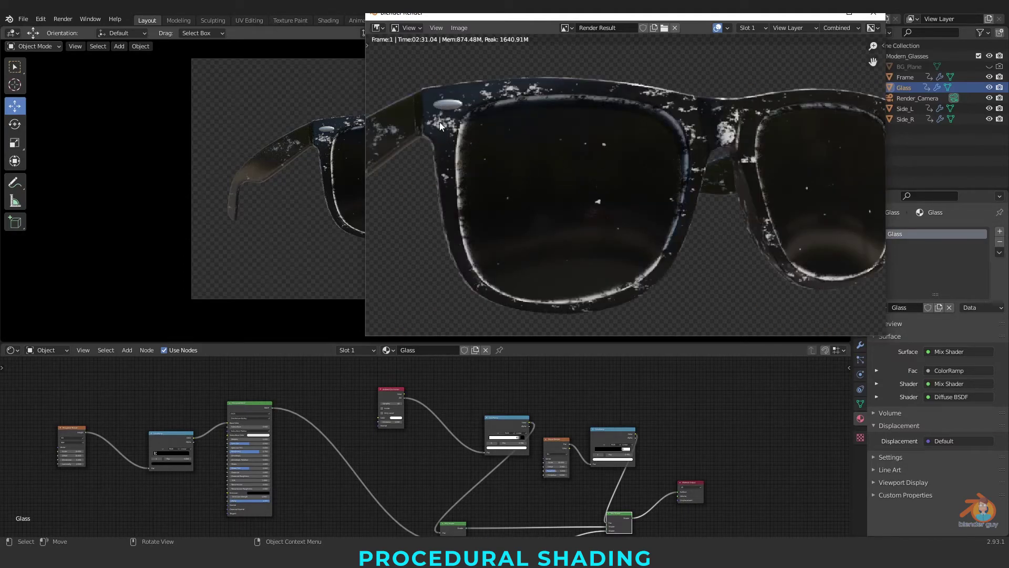
scroll(440, 121, "up", 6)
scroll(577, 203, "down", 6)
scroll(490, 120, "up", 2)
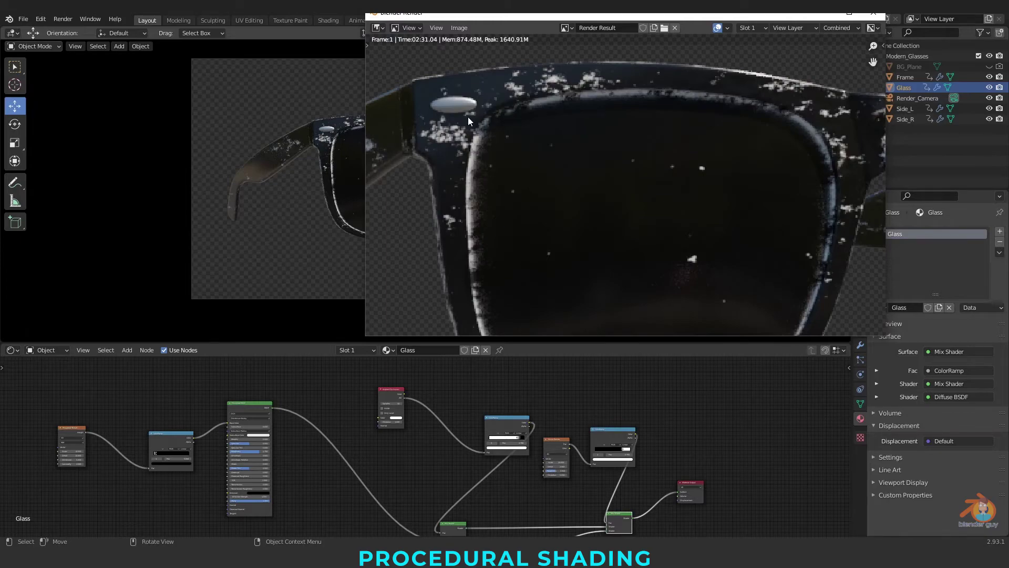
key("Escape")
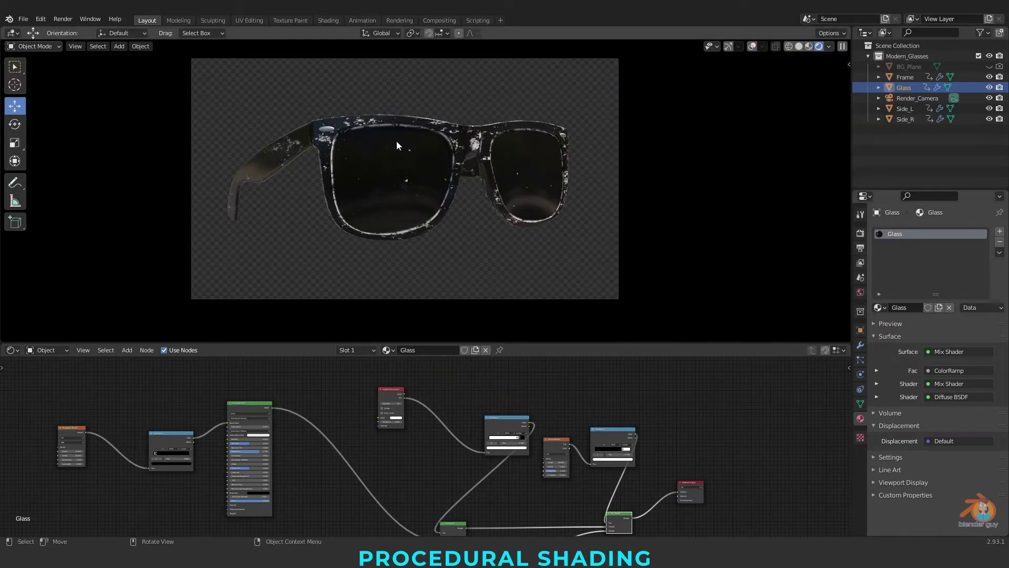
In the frame's Metal material, set the Noise Texture's scale to 1 and the ColorRamp's white stop to 0.577.
left_click(333, 130)
left_click(891, 245)
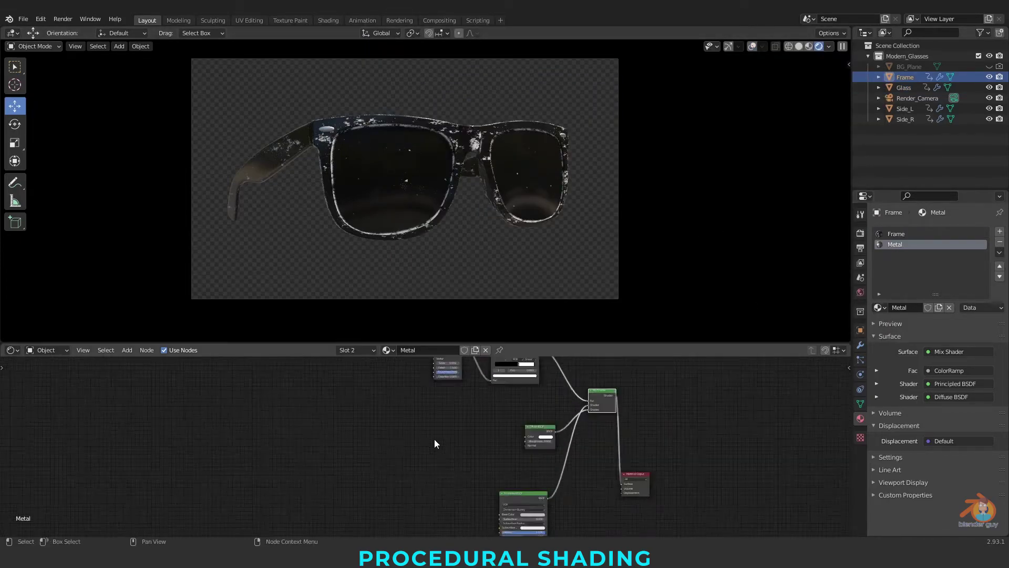
scroll(434, 439, "up", 5)
scroll(288, 130, "up", 5)
middle_click_drag(288, 131, 515, 328, "shift")
scroll(300, 494, "up", 6)
mouse_move(332, 424)
left_mouse_down()
mouse_move(290, 425)
mouse_move(329, 425)
left_mouse_up()
mouse_move(580, 435)
left_mouse_down()
mouse_move(500, 435)
mouse_move(578, 435)
left_mouse_up()
key("z")
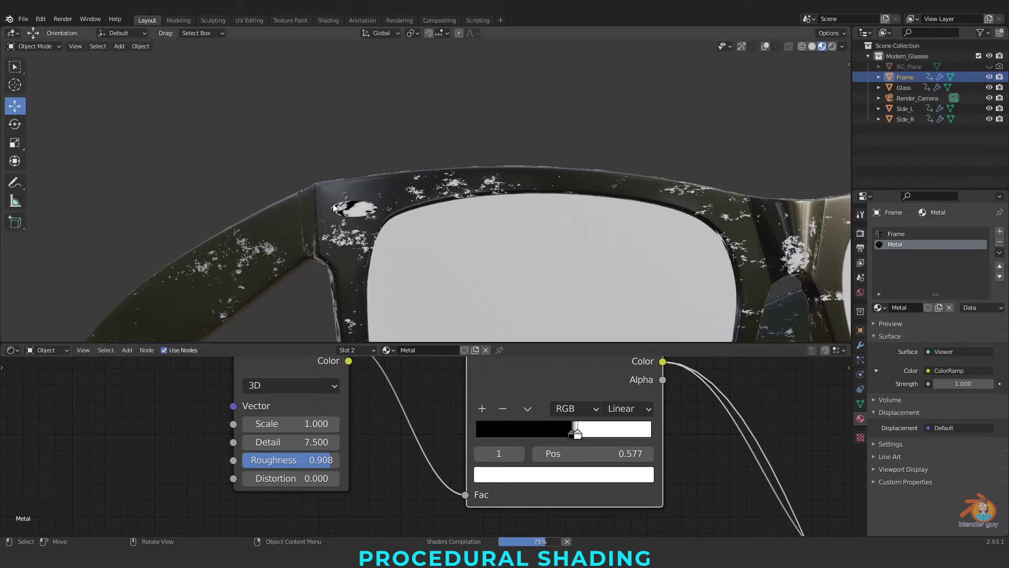
Reconnect the Metal Mix Shader to the Material Output and show the glasses in an enlarged viewport with rendered shading.
scroll(280, 229, "down", 4)
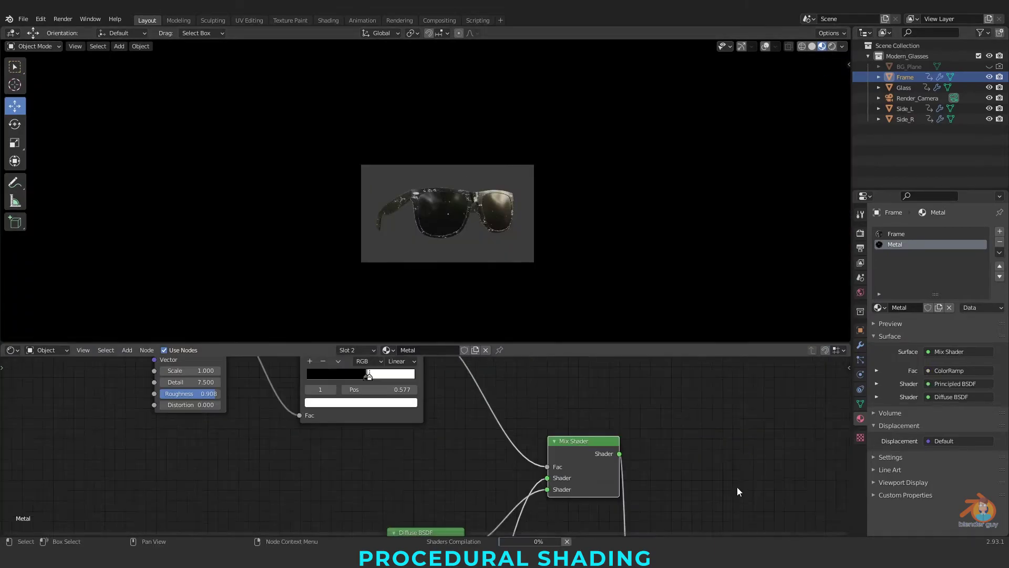
middle_click_drag(736, 487, 673, 433)
scroll(672, 433, "up", 2)
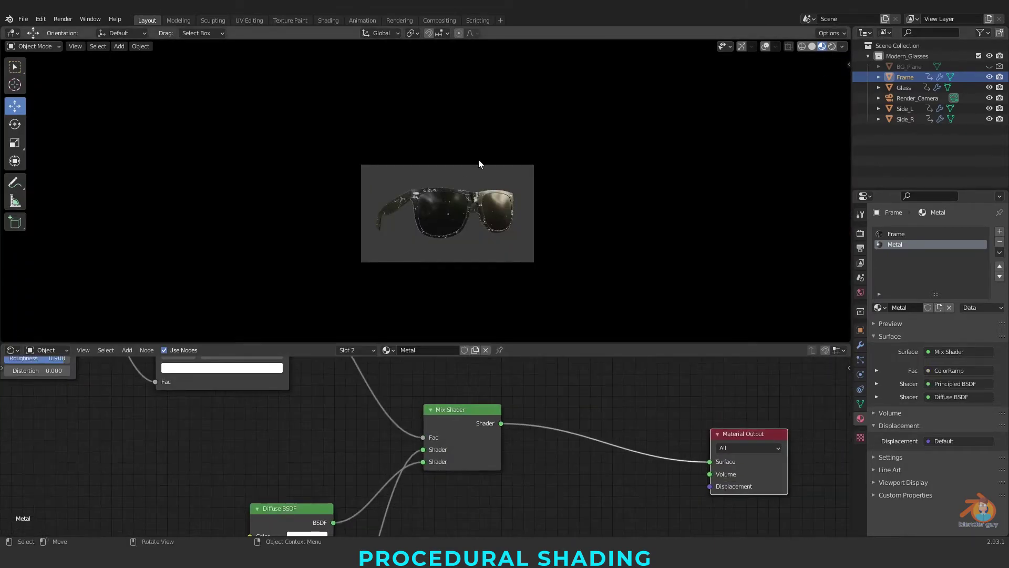
scroll(568, 163, "up", 5)
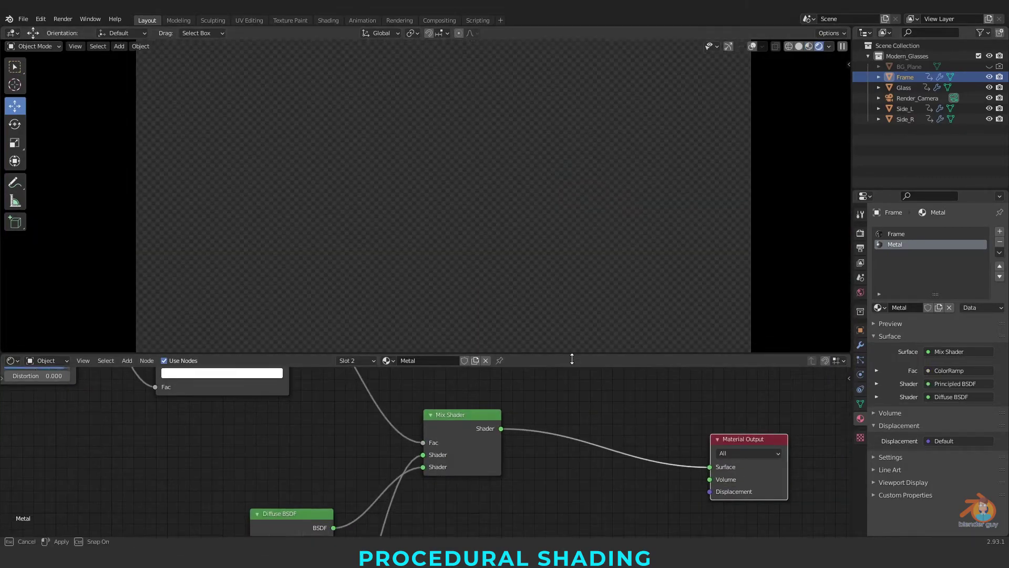
key("Home")
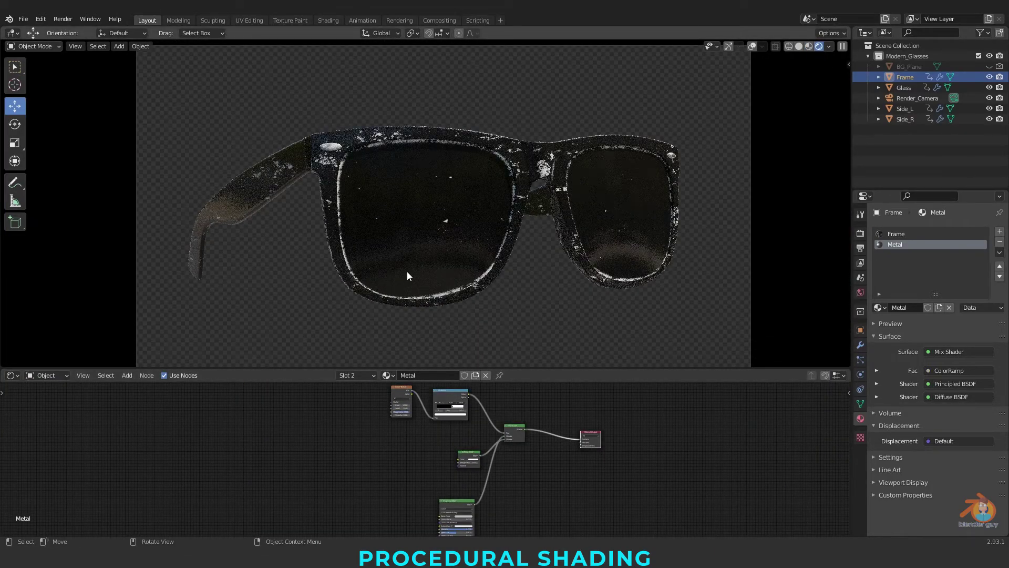
Switch to the Photos app to examine the worn sunglasses in reference photo 04.jpg, and minimize it.
left_click(374, 556)
key("Right")
key("Right")
left_click_drag(505, 8, 987, 46)
scroll(951, 247, "up", 4)
left_click_drag(894, 45, 764, 34)
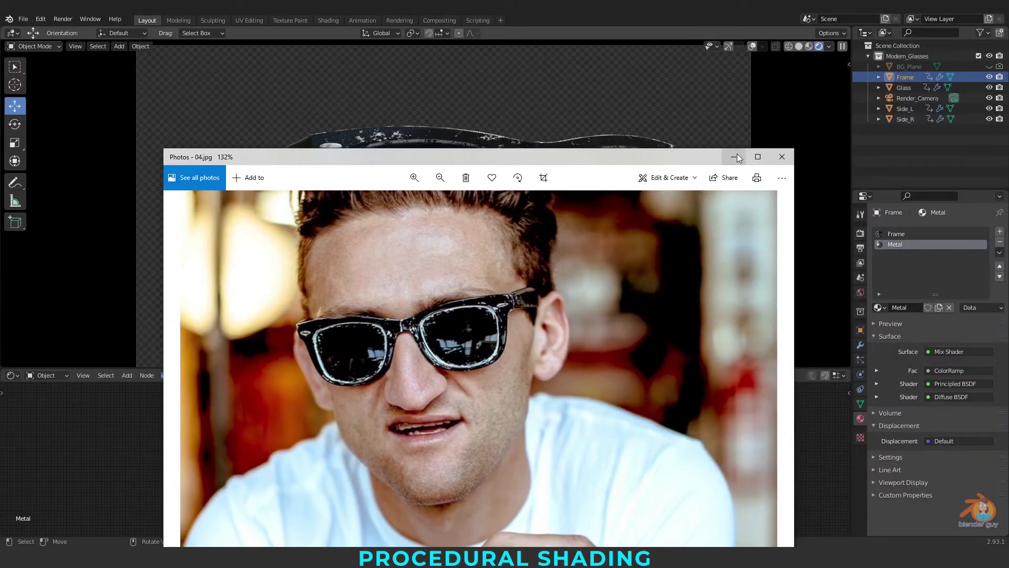
left_click(737, 154)
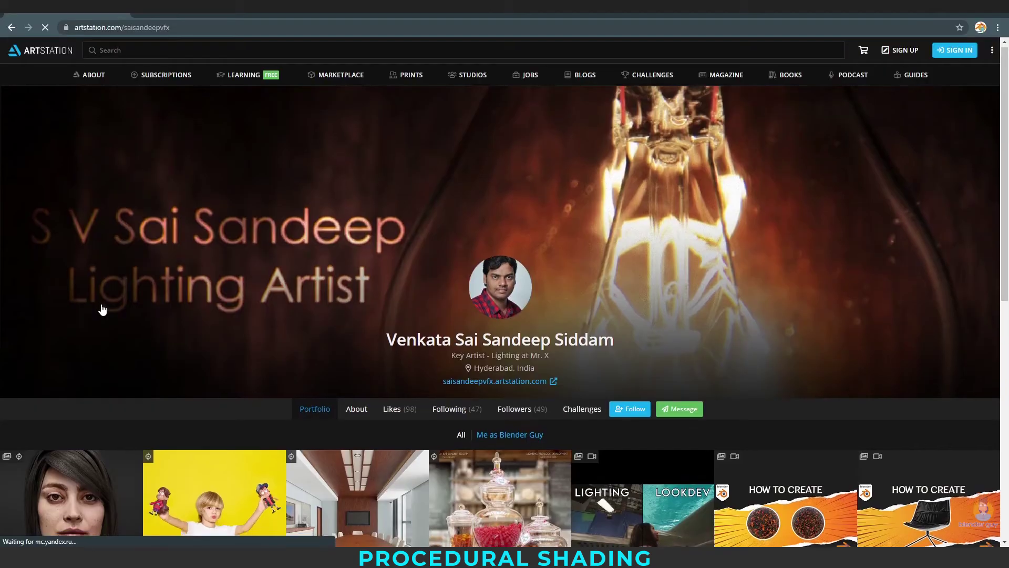
Browse the artist's ArtStation portfolio, view the breakdowns of the Subsurface Scattering in Blender artwork, and return to the profile.
scroll(101, 309, "down", 6)
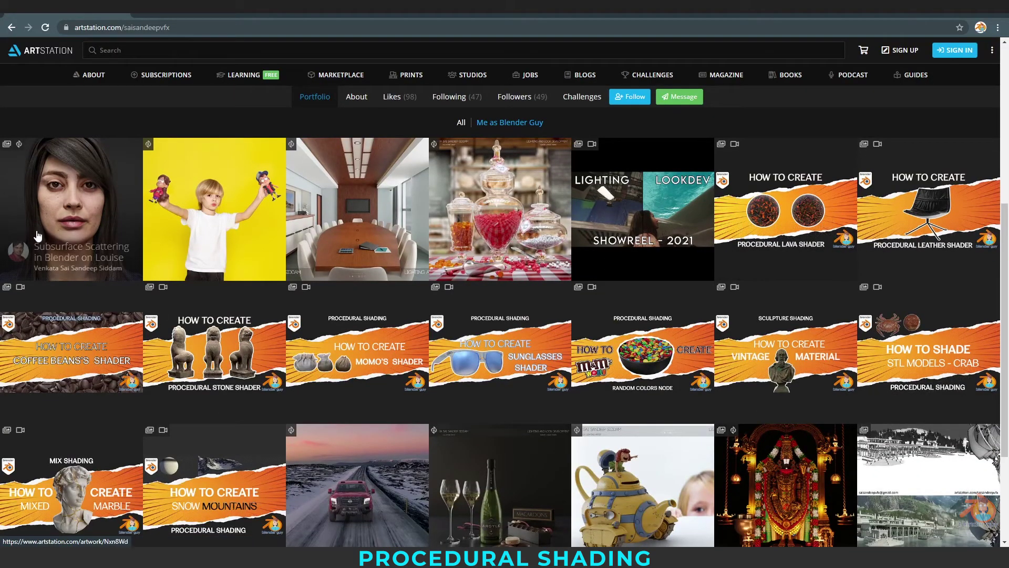
left_click(70, 194)
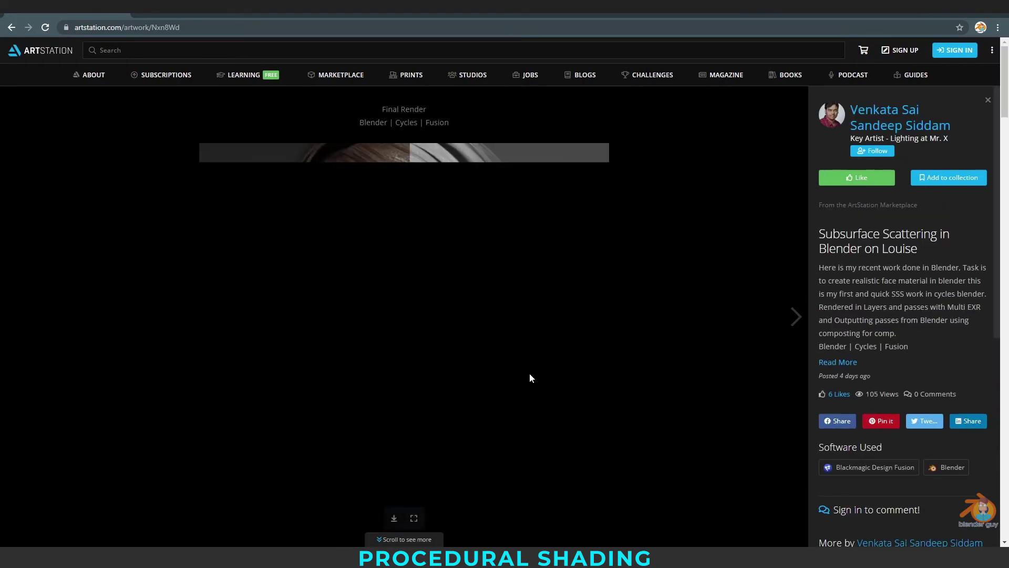
scroll(586, 281, "down", 15)
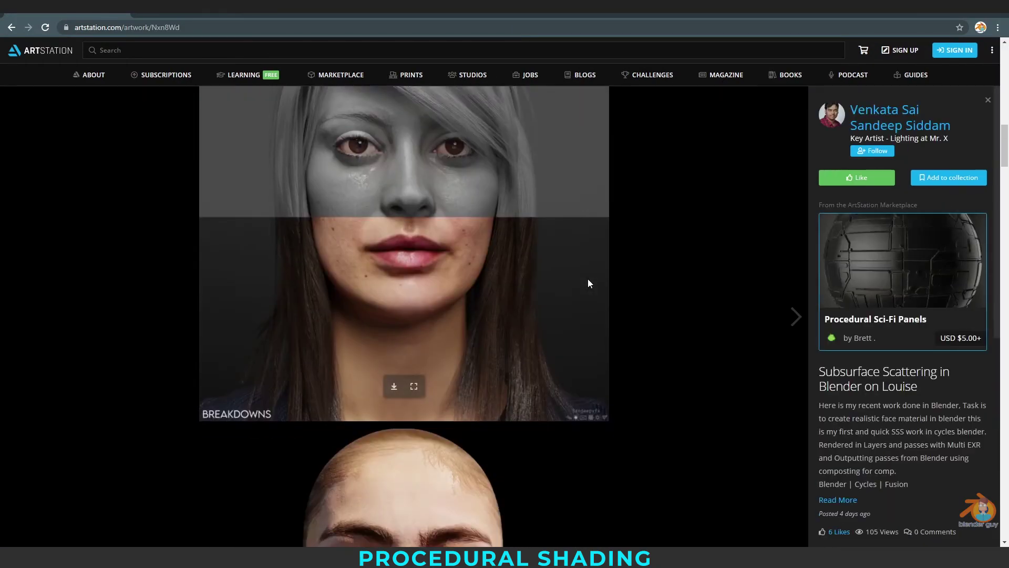
left_click(987, 101)
scroll(121, 111, "up", 8)
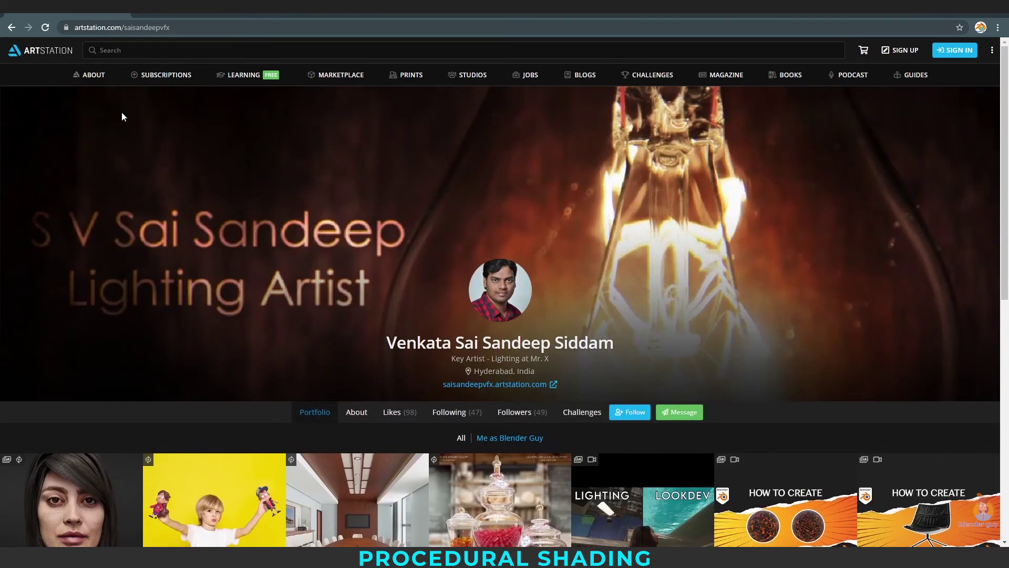